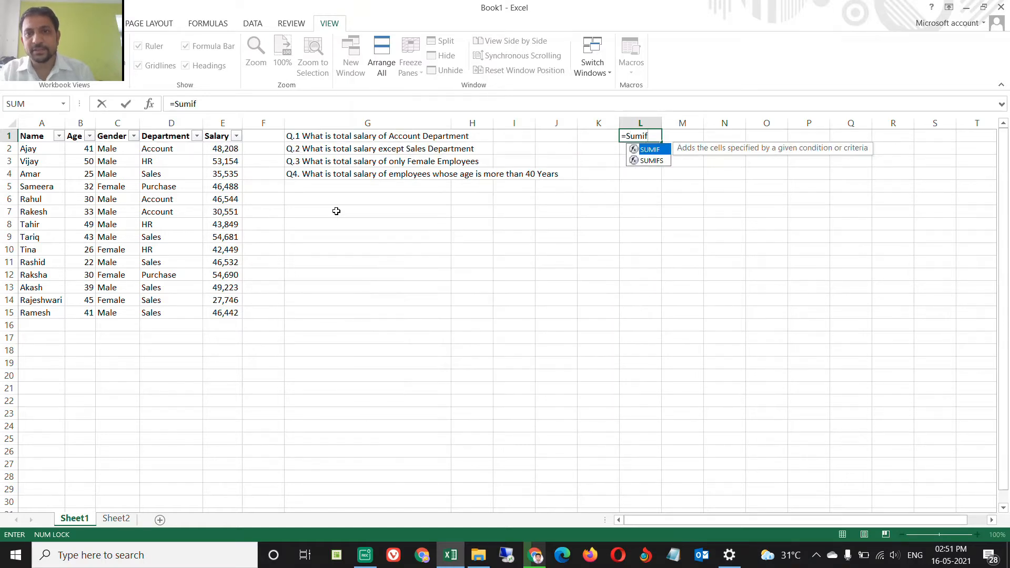
Turn the formula text in cell L1 into the plain label "Sumif" by removing its equals sign
key(Return)
key(Up)
key(F2)
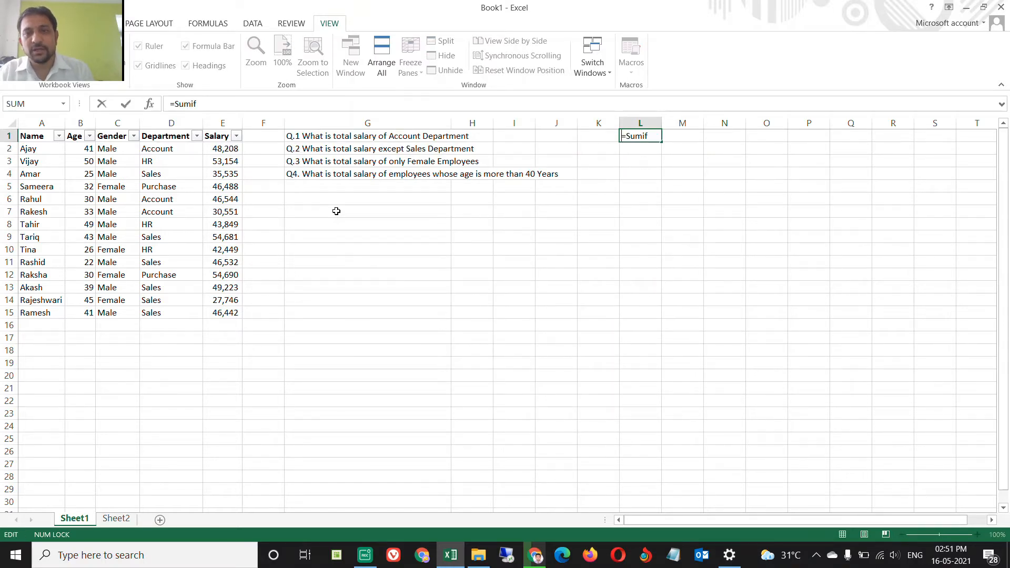
key(BackSpace)
key(Return)
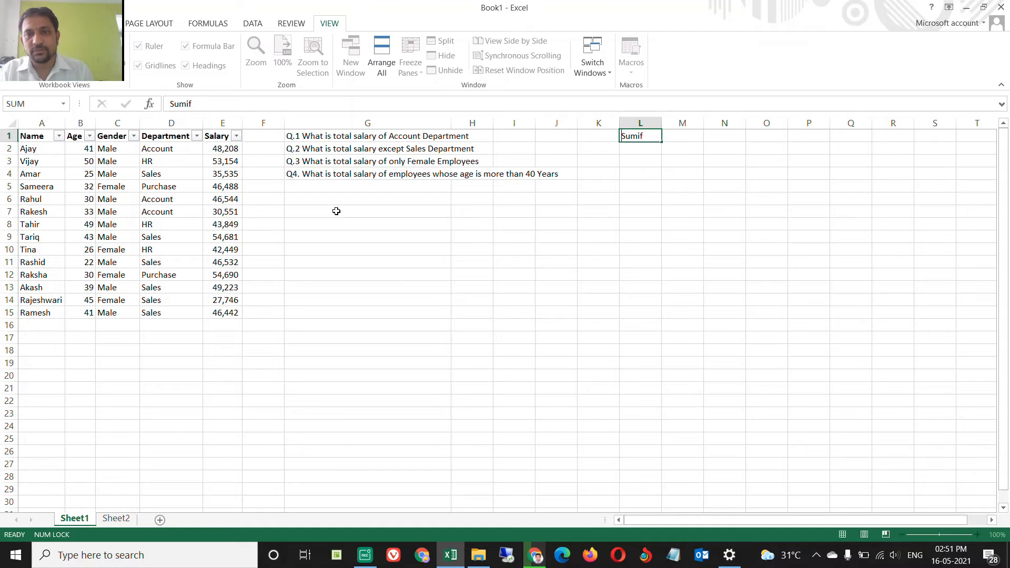
key(Up)
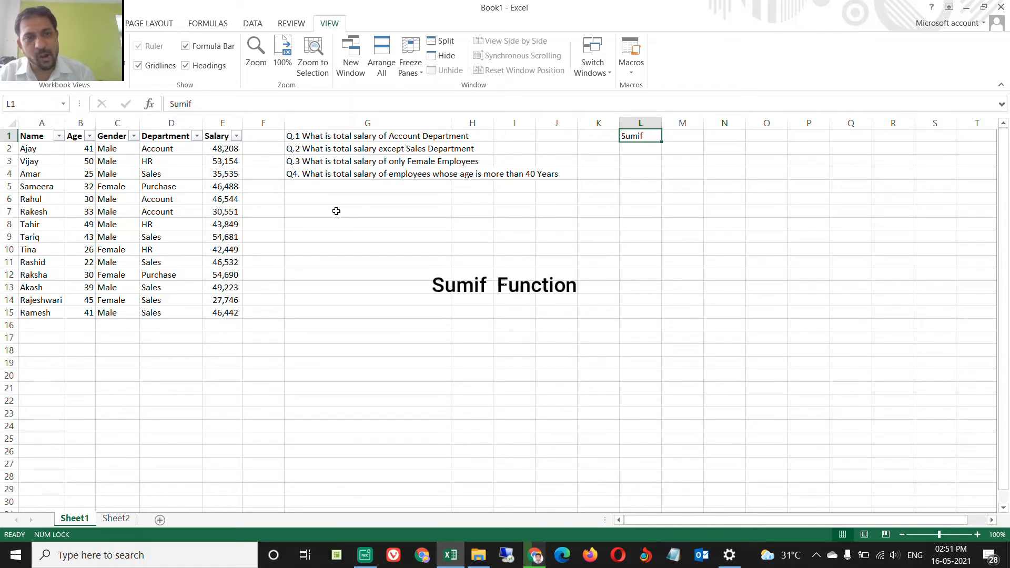
Review the four salary questions listed in cells G1 to G4
click(300, 136)
key(Down)
key(Down)
key(Down)
key(Down)
key(Up)
key(Up)
key(Up)
key(Up)
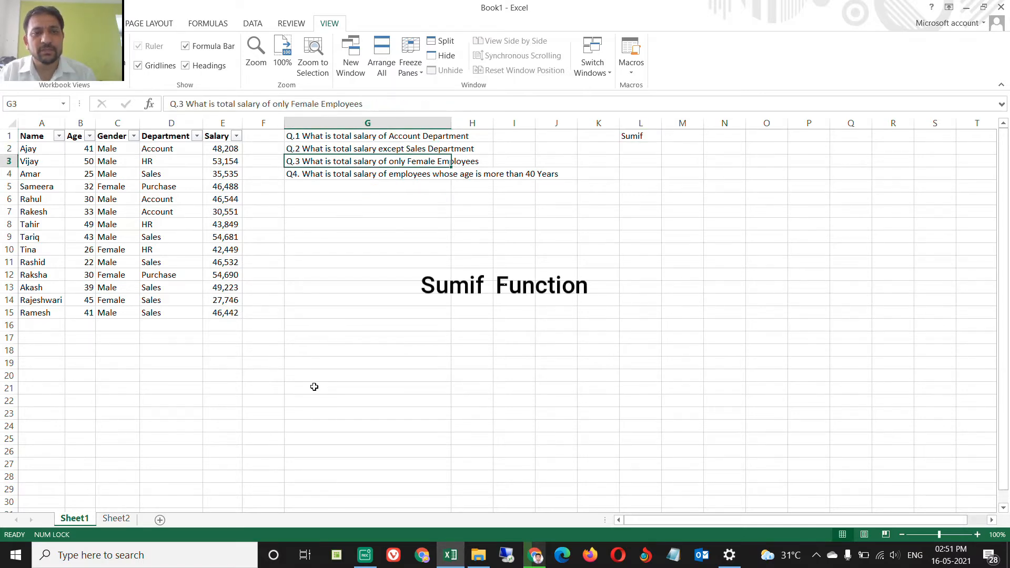
key(Down)
key(Down)
key(Down)
key(Down)
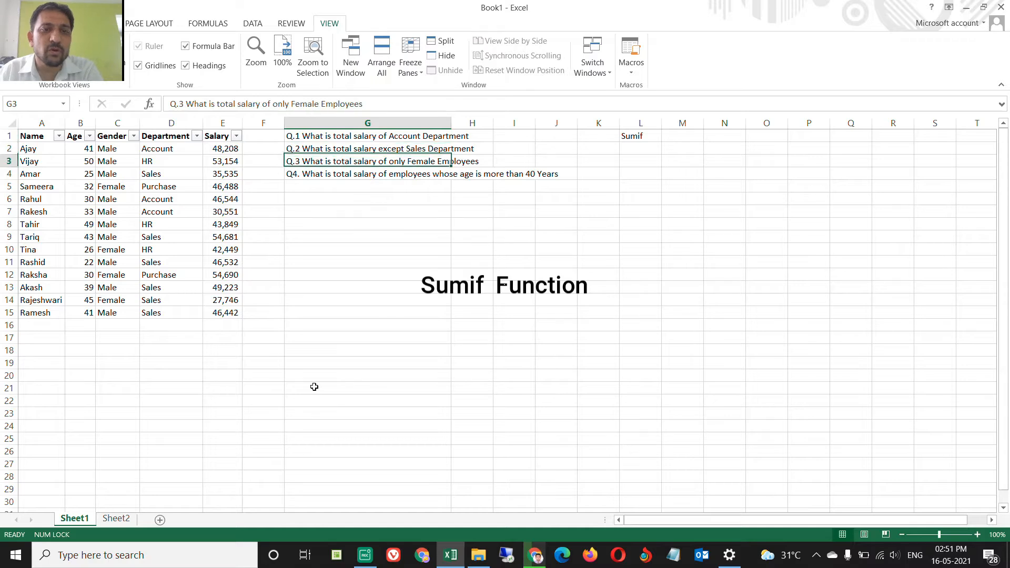
Look over the employee table's column headings from Name to Salary in row 1
key(Left)
key(Left)
key(Left)
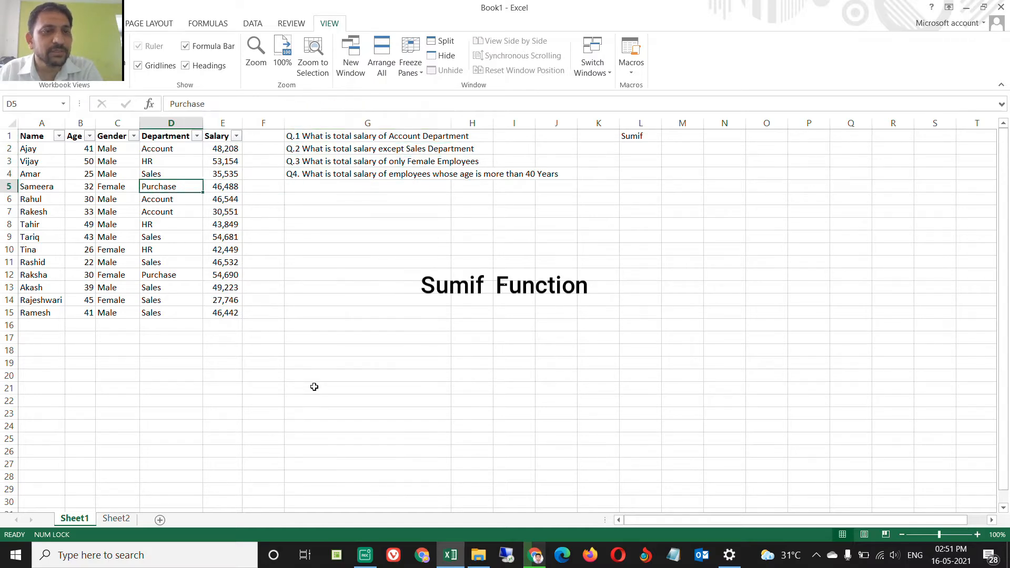
key(Up)
key(Up)
key(Up)
key(Up)
key(Left)
key(Left)
key(Left)
key(Right)
key(Right)
key(Right)
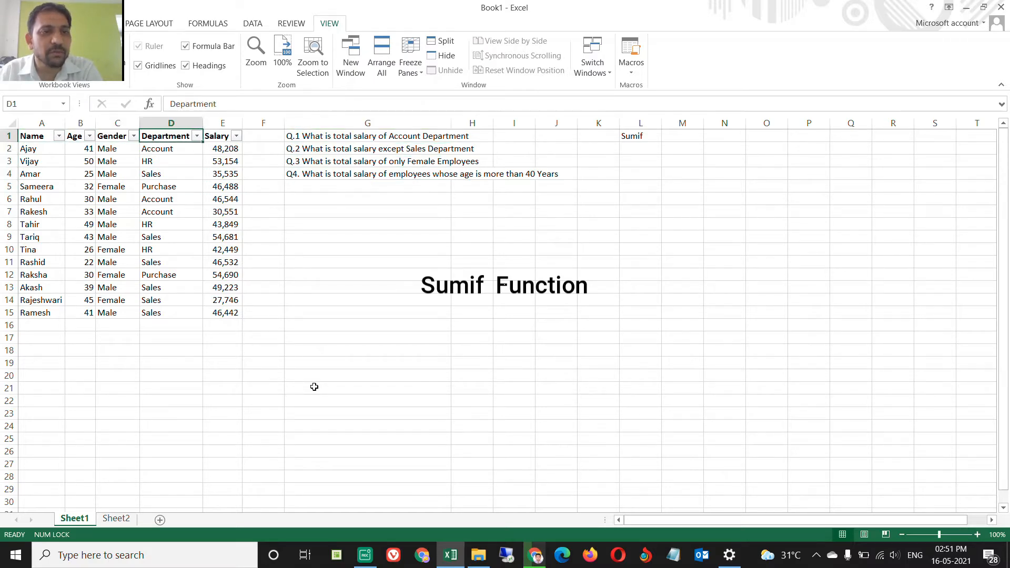
key(Right)
key(Right)
key(Left)
key(Left)
key(Left)
key(Left)
key(Left)
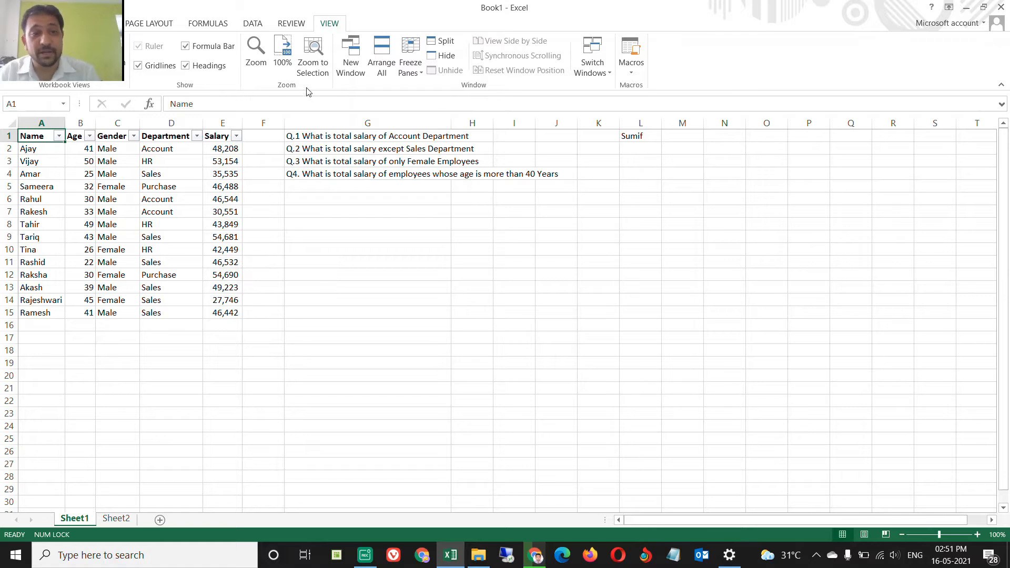
Make the word "Account" bold within the Q.1 question text in cell G1
click(288, 138)
key(F2)
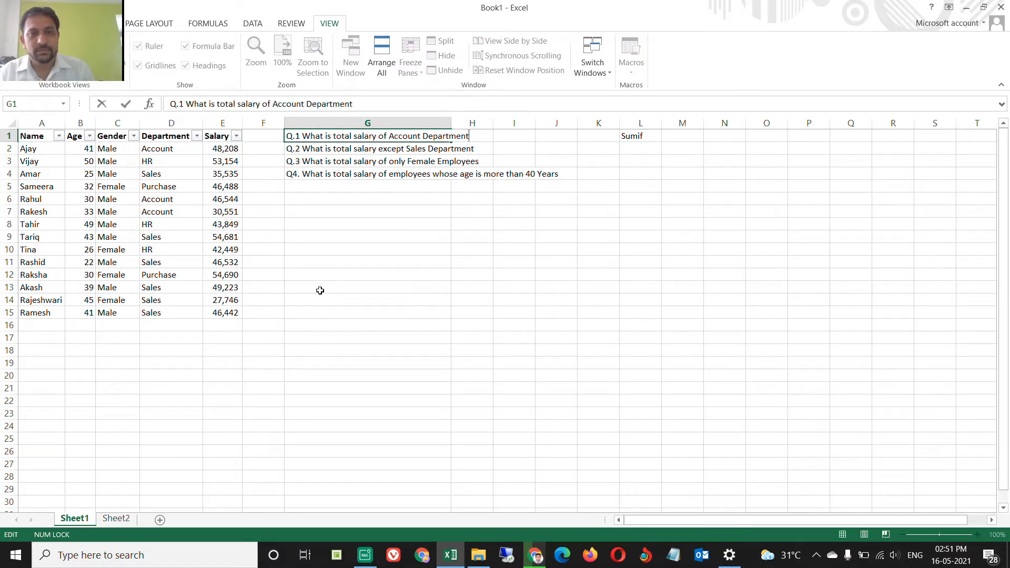
key(ctrl+shift+Right)
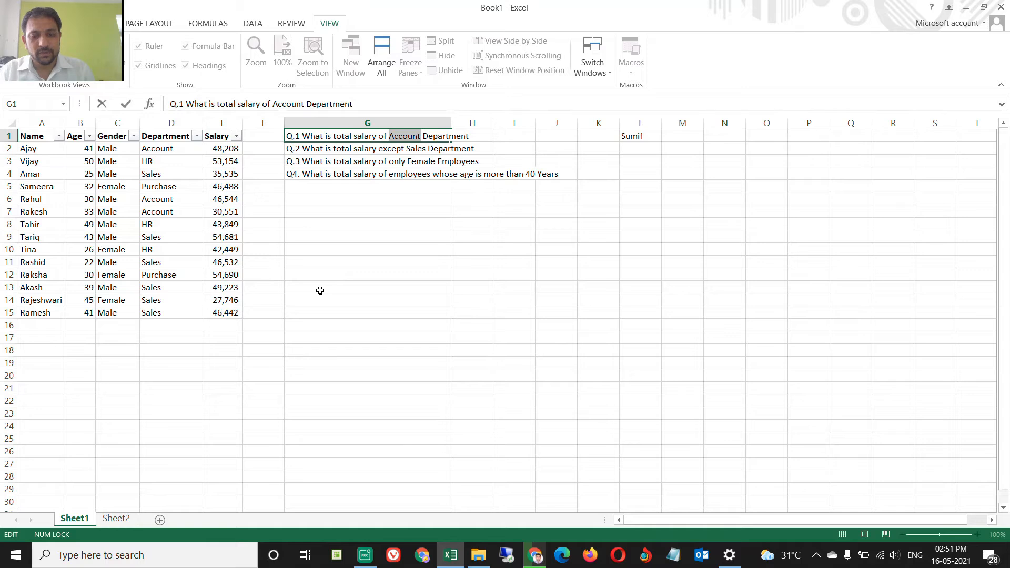
key(ctrl+b)
key(Return)
key(Up)
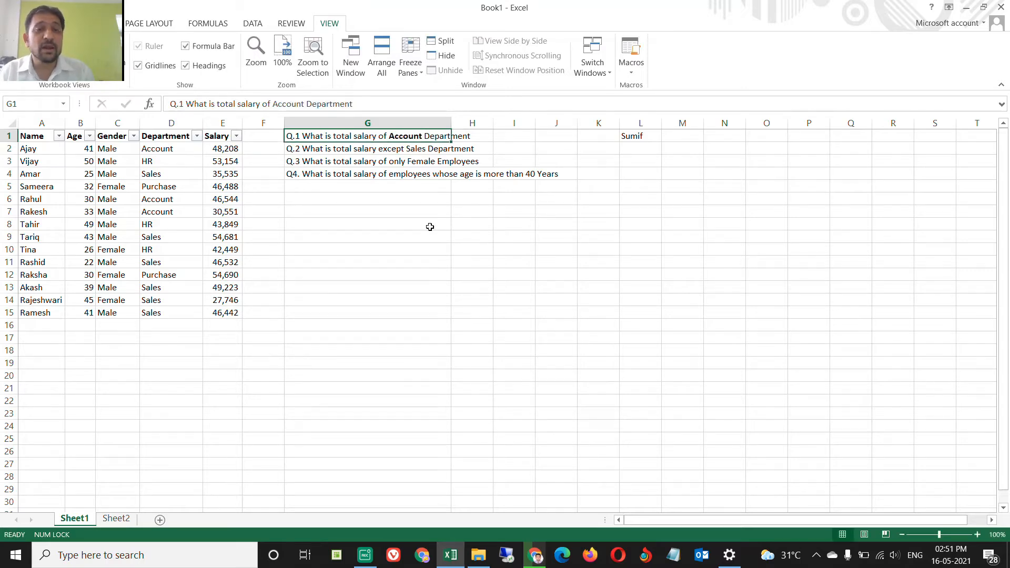
Select the Account department salaries in E2, E6 and E7 together to check their sum
click(224, 150)
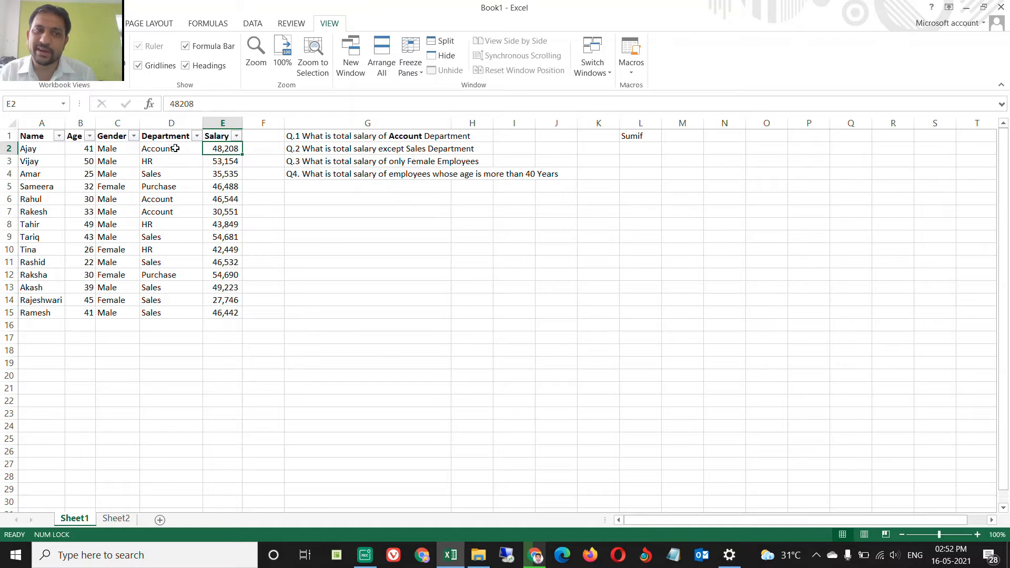
click(31, 149)
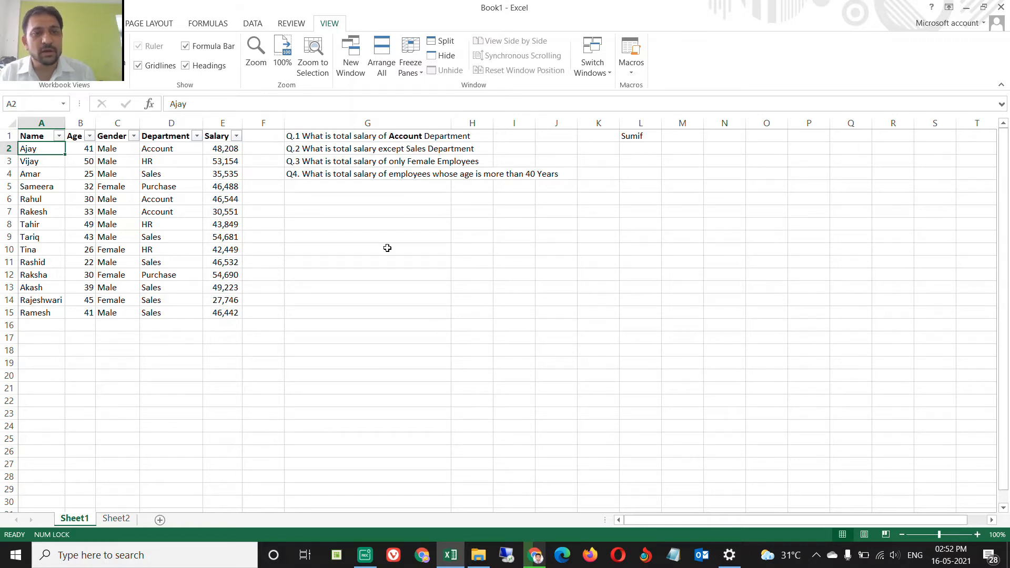
click(229, 150)
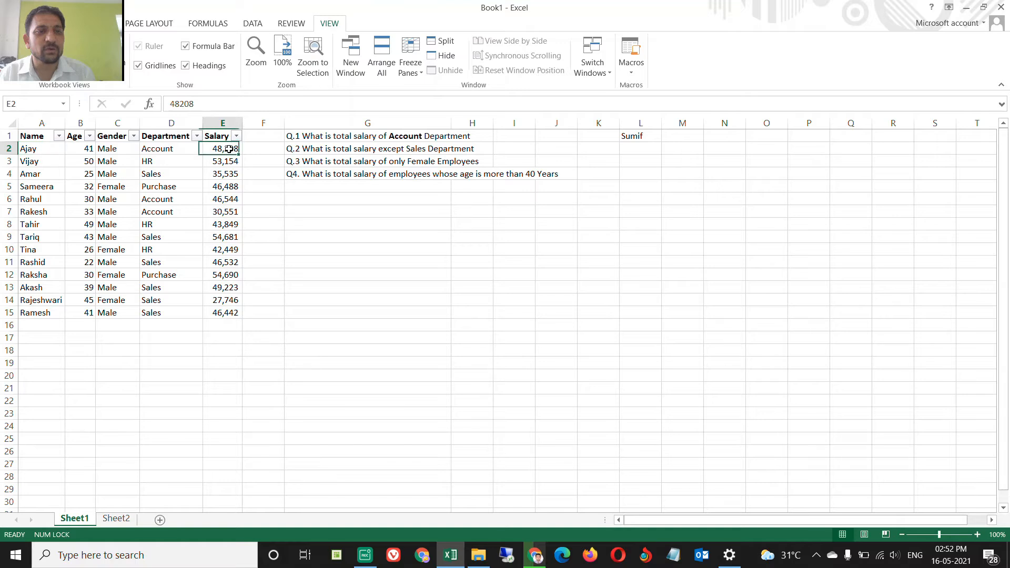
ctrl+click(224, 200)
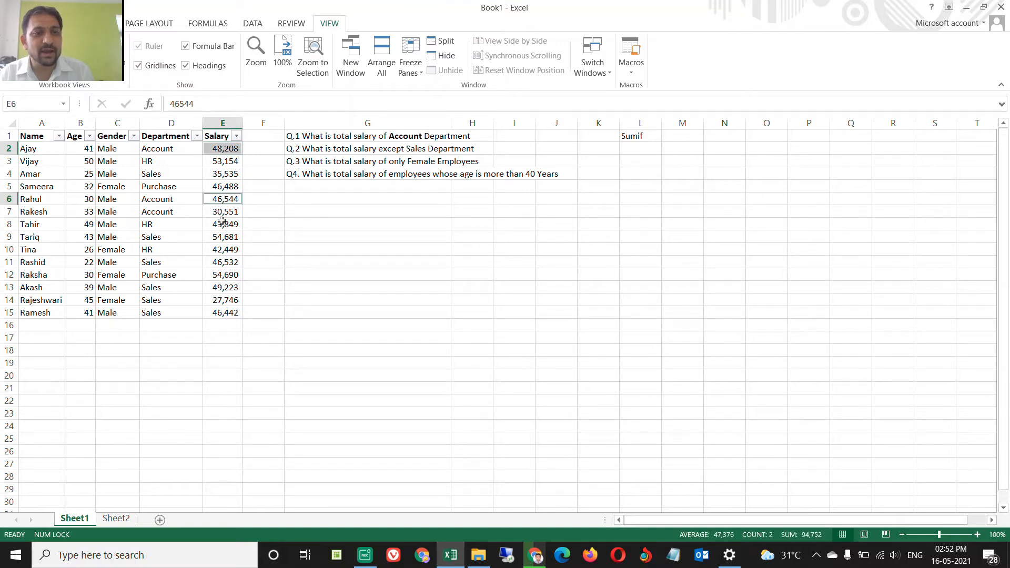
ctrl+click(220, 212)
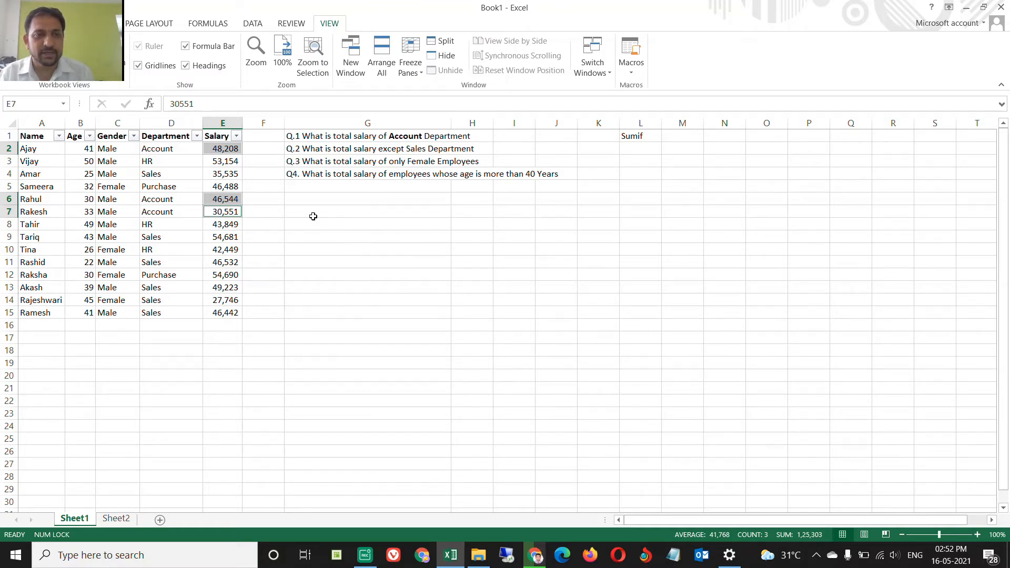
Filter the Department column to show only the Account records
click(176, 137)
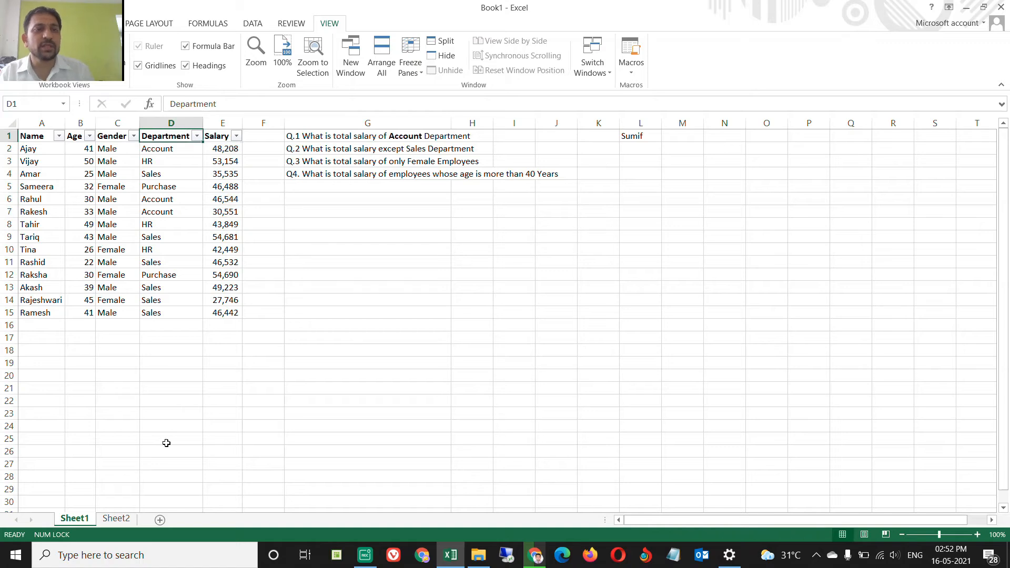
key(alt+Down)
key(Down)
key(Down)
key(Down)
key(Down)
key(Down)
key(Down)
key(space)
key(Down)
key(space)
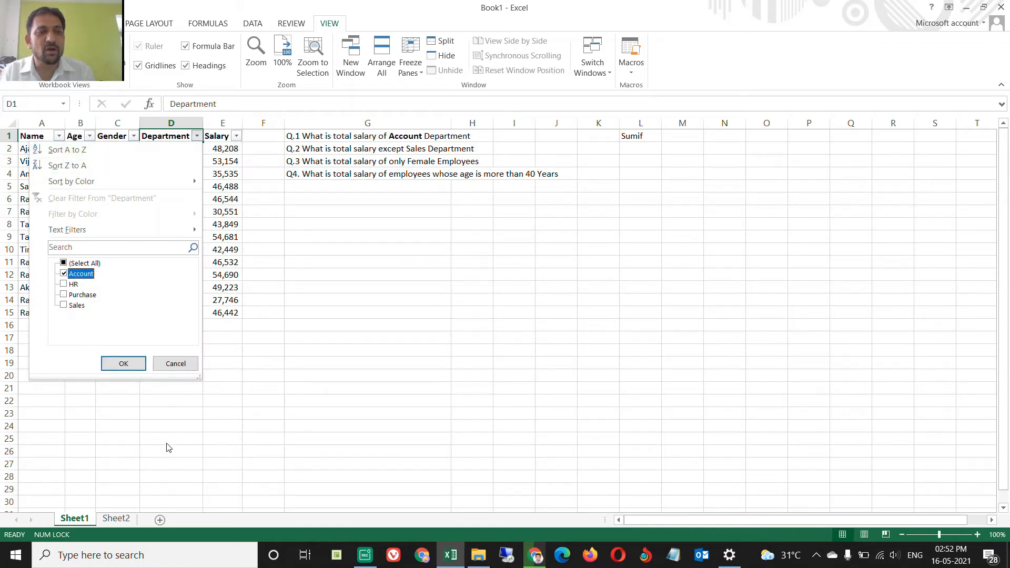
key(Return)
Insert an AutoSum subtotal of the filtered salaries in cell E19
key(Down)
key(Right)
key(shift+Down)
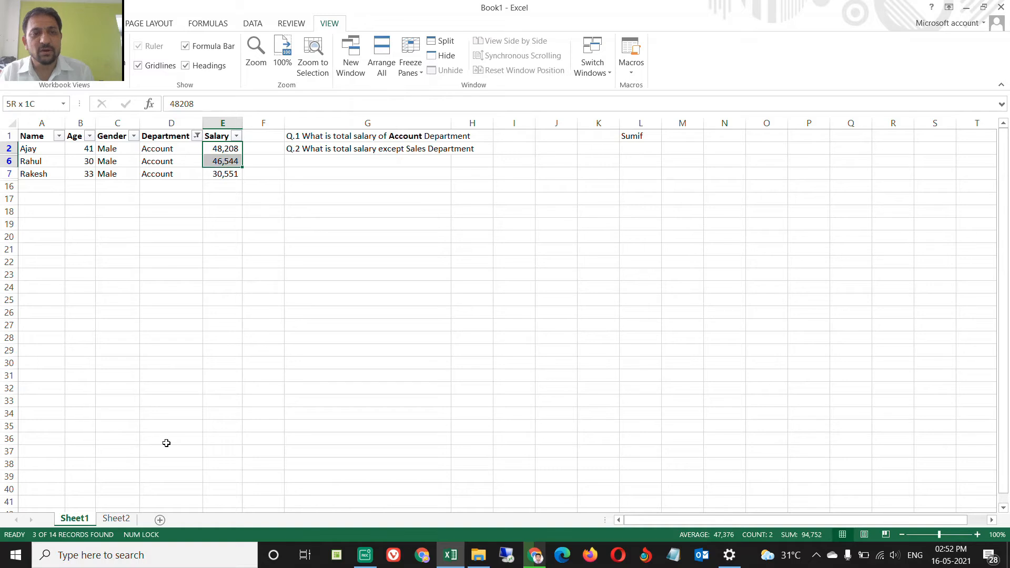
key(shift+Down)
key(shift+Down)
key(shift+Down)
key(shift+Down)
key(shift+Down)
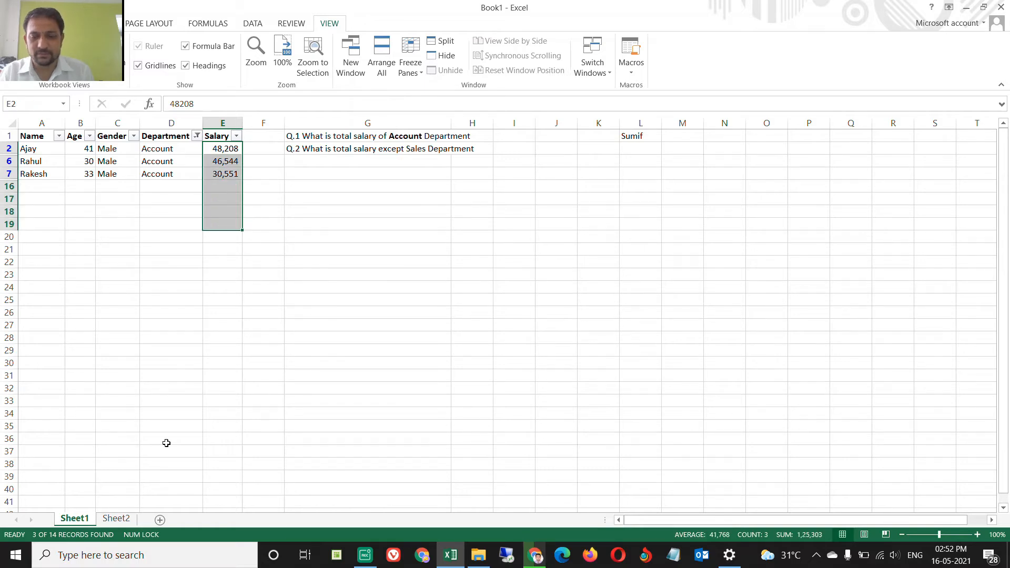
key(alt+=)
key(ctrl+Down)
key(Down)
key(Down)
key(Down)
key(Down)
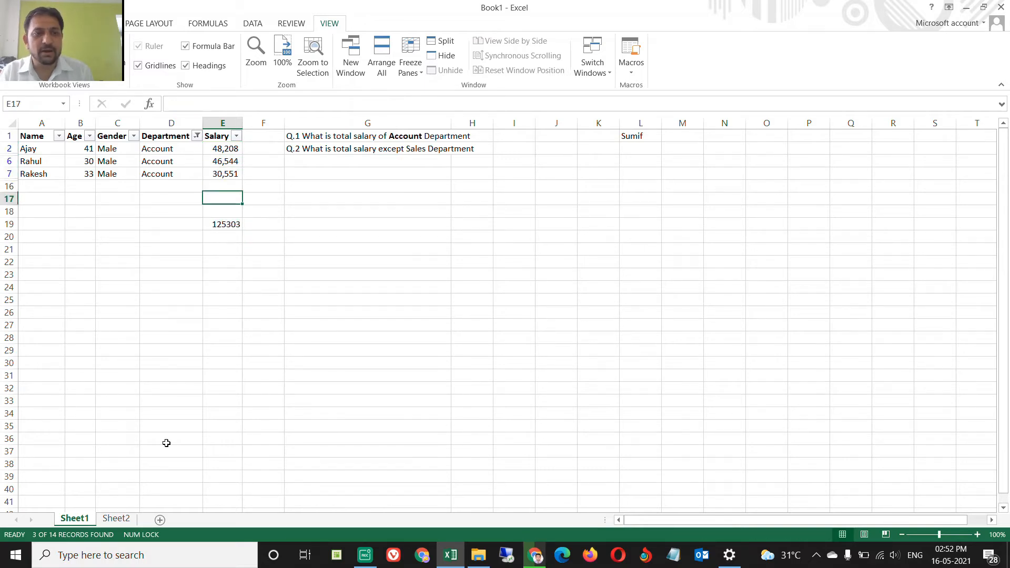
Clear the filter from the Department column
key(ctrl+Up)
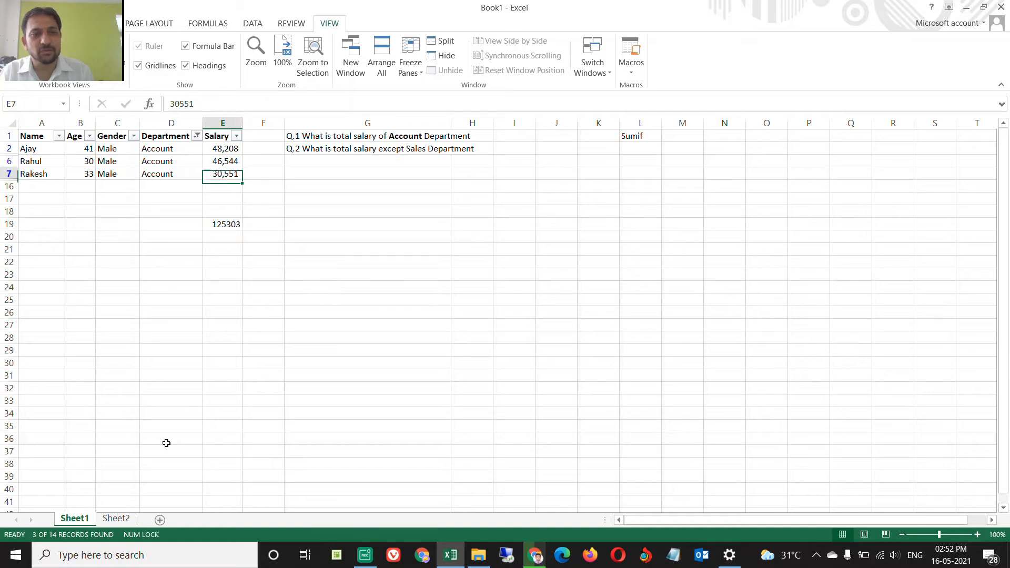
key(ctrl+Up)
key(ctrl+Left)
key(alt+Down)
key(Escape)
key(Right)
key(Right)
key(Right)
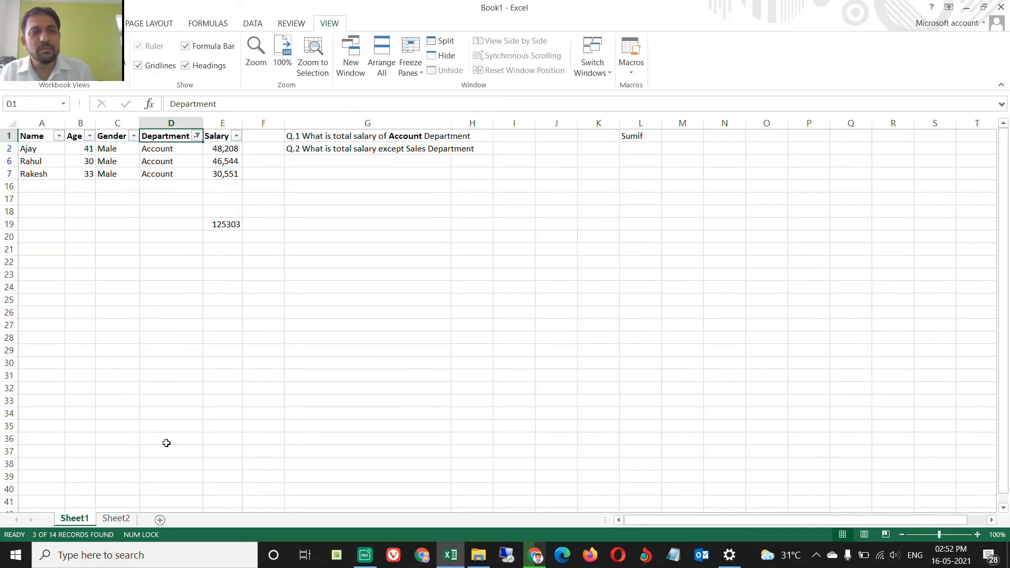
key(alt+Down)
key(c)
Delete the subtotal formula from cell E19 below the Salary column
key(Down)
key(Right)
key(Right)
key(Right)
key(Right)
key(Left)
key(Down)
key(Down)
key(Down)
key(Down)
key(Down)
key(Down)
key(Down)
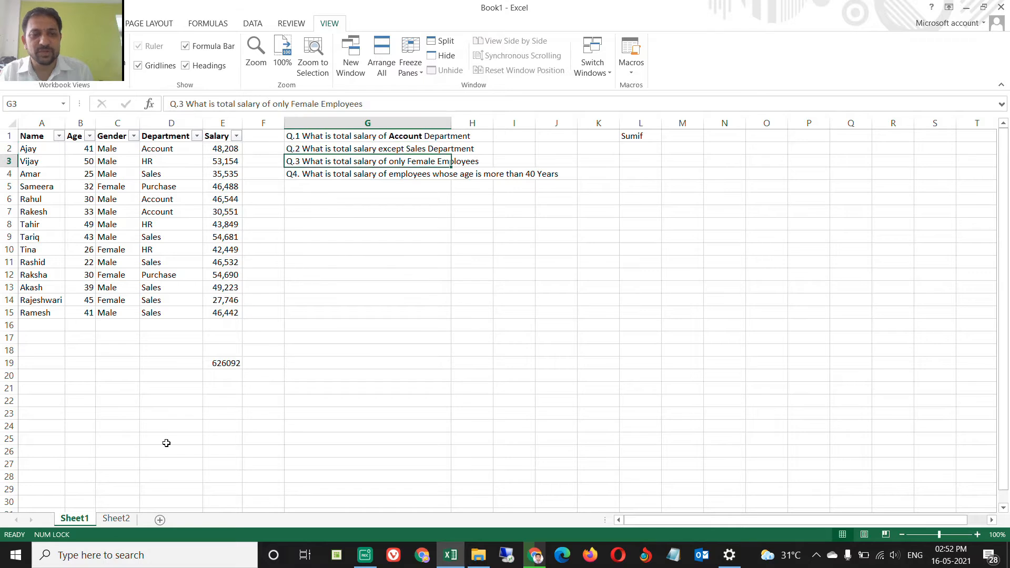
key(Left)
key(Left)
key(Down)
key(Down)
key(Down)
key(Down)
key(Down)
key(Down)
key(Down)
key(Down)
key(Down)
key(Down)
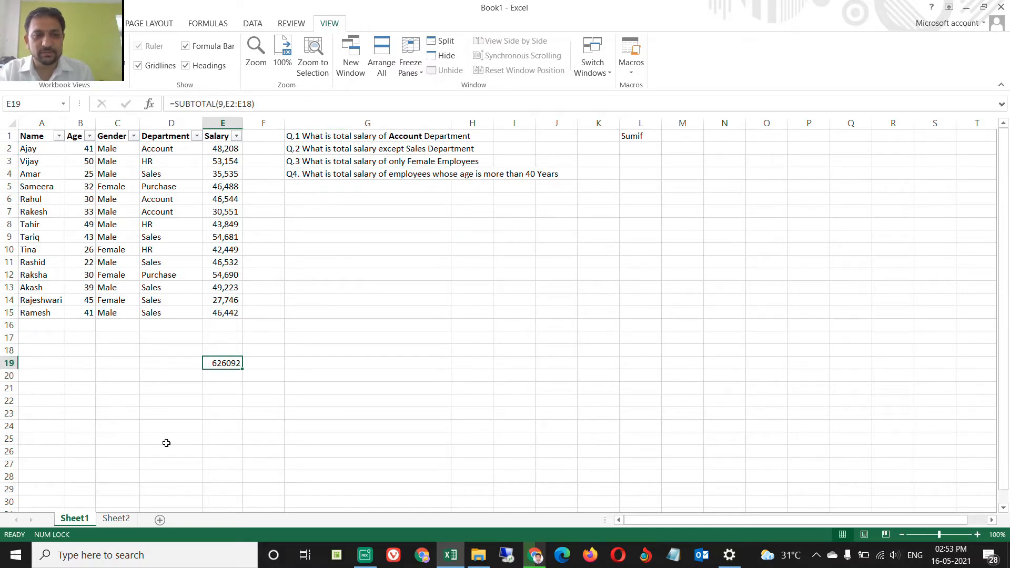
key(Delete)
key(Right)
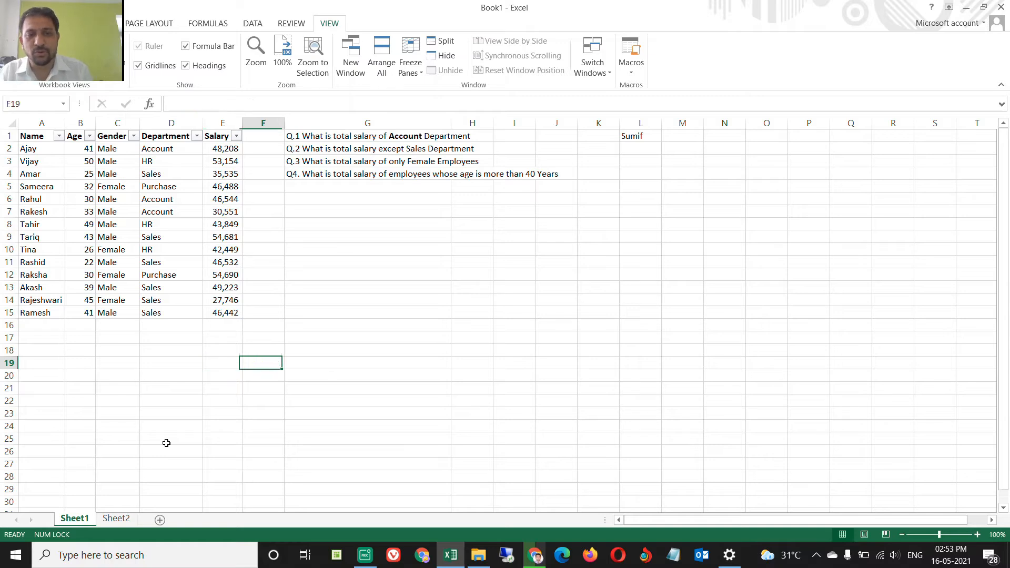
Start a SUMIF formula in cell G7 with the Department cells D2:D15 as its range
key(Right)
key(ctrl+Up)
key(Down)
key(Down)
key(Down)
text(=sumi)
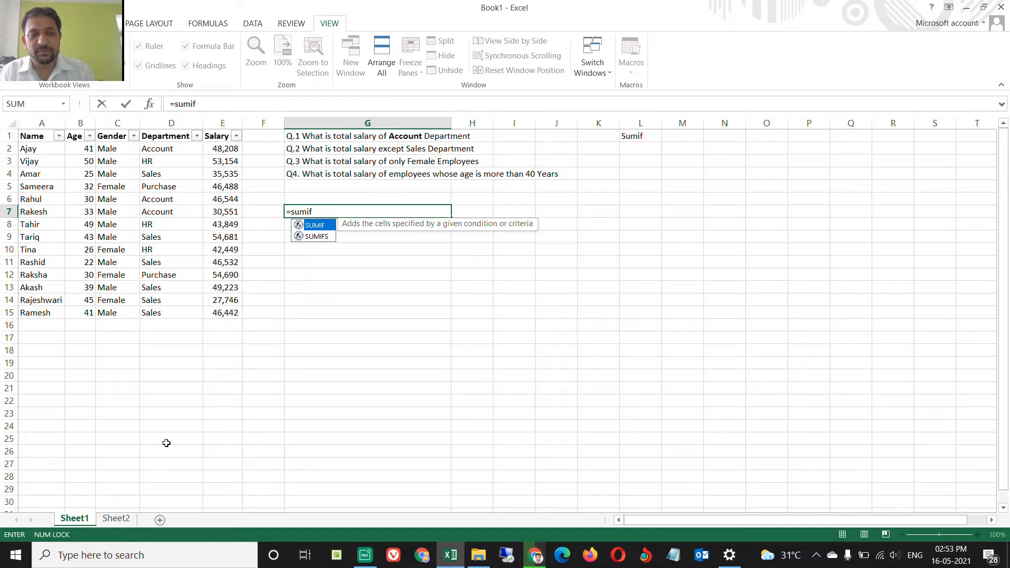
text(f)
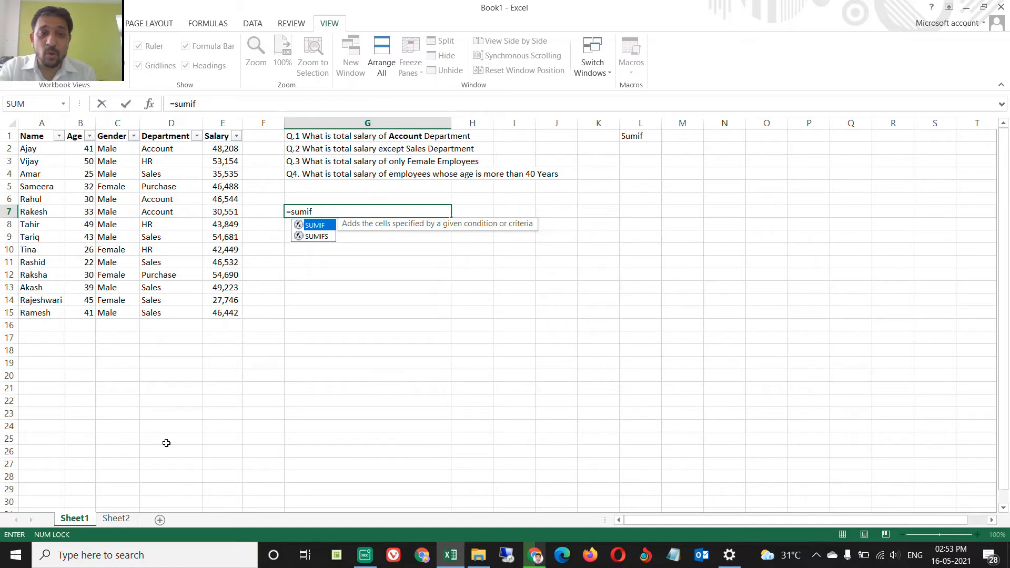
text(()
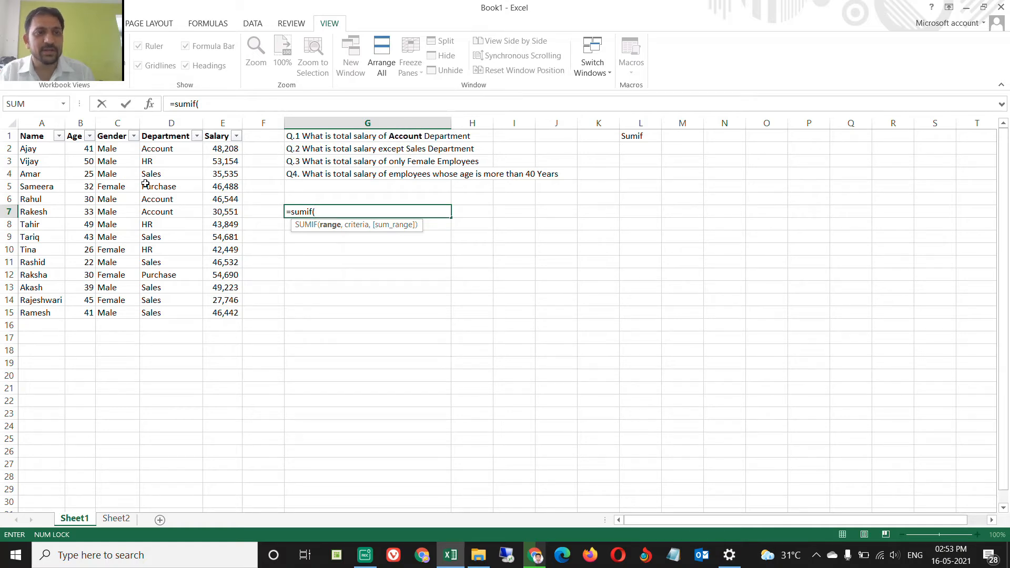
drag(165, 149, 161, 317)
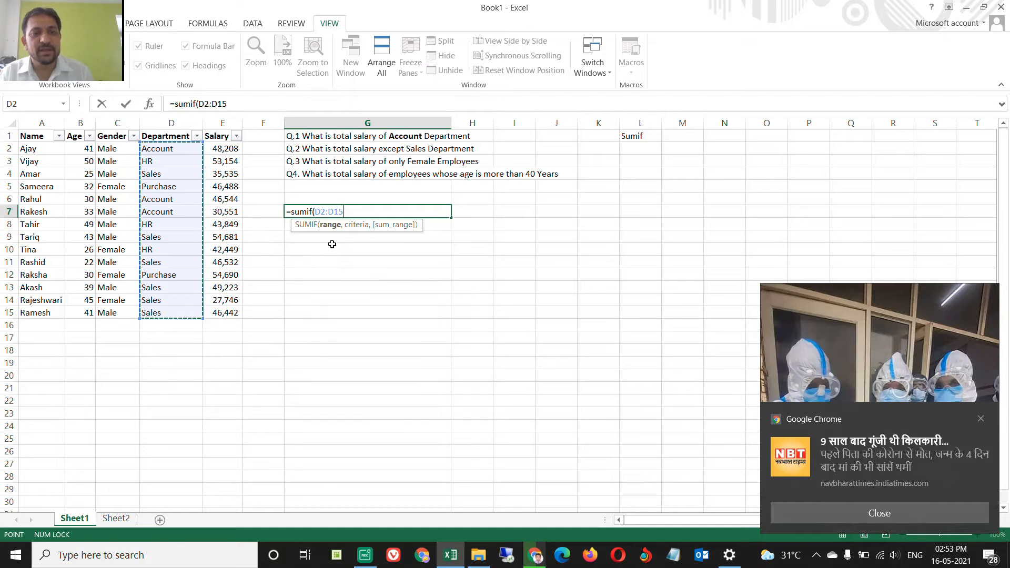
Complete the SUMIF formula in G7 with the criterion "Account" and the Salary cells E2:E15 as the sum range
text(,)
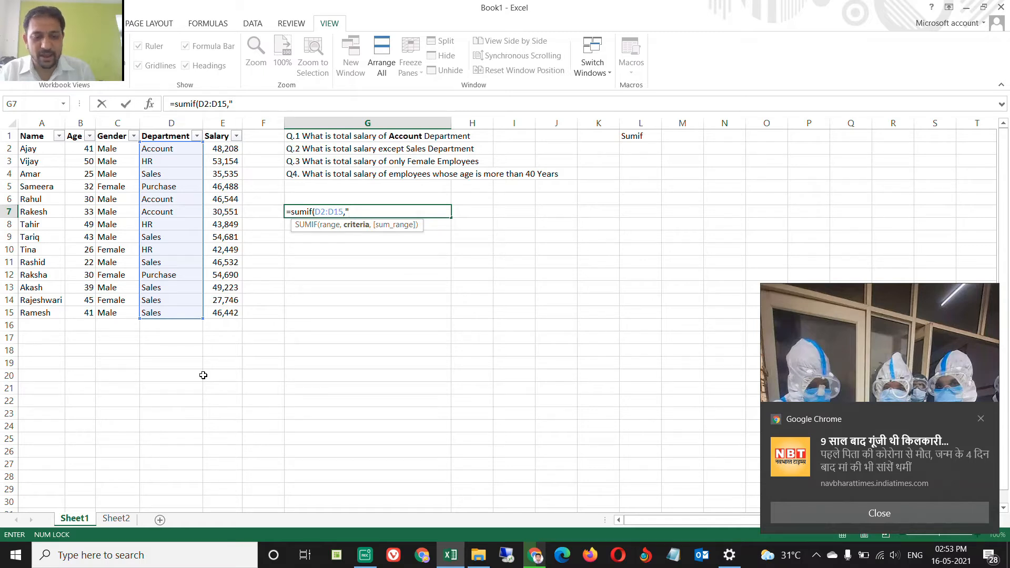
text(nt")
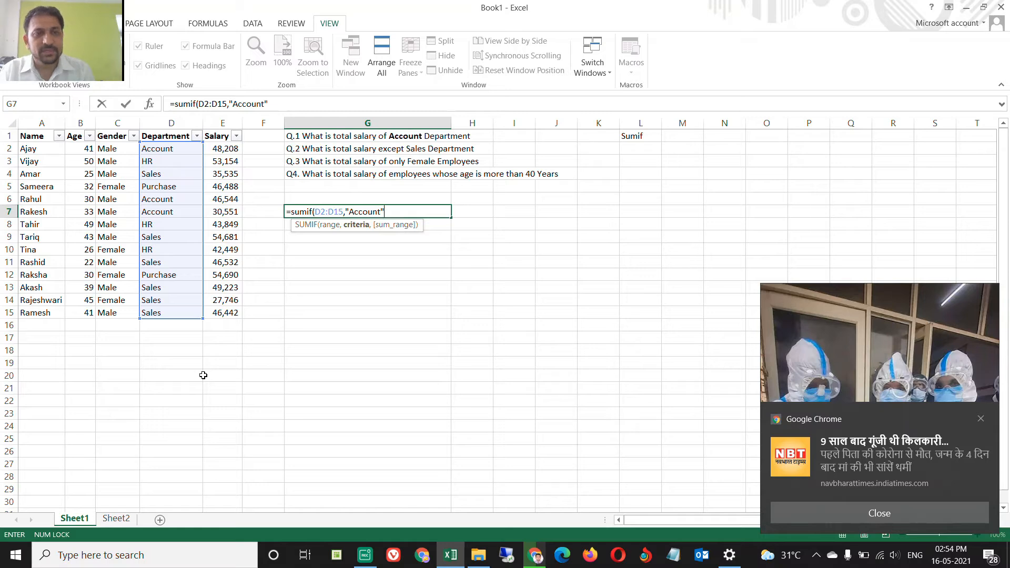
text(,)
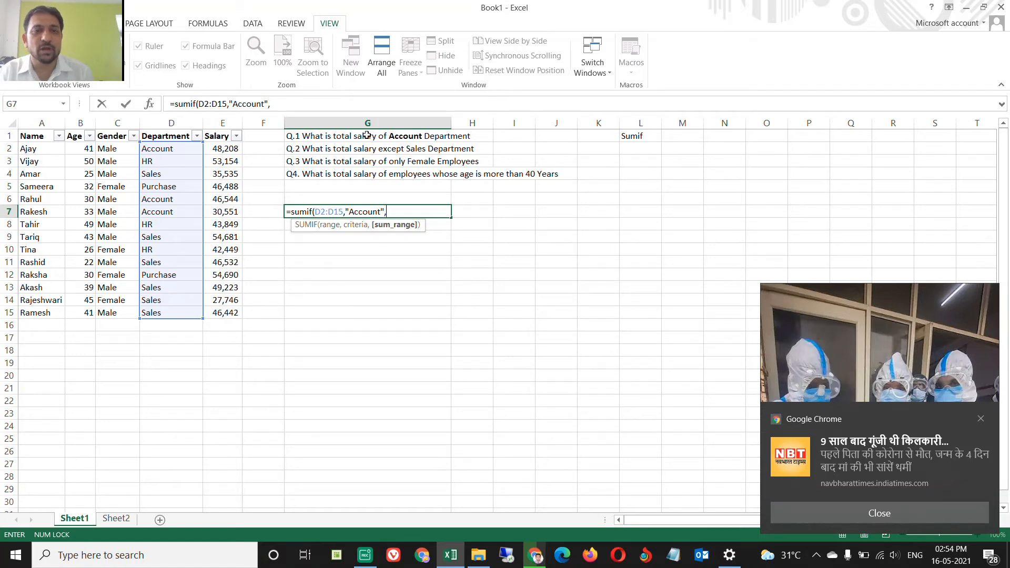
drag(227, 149, 221, 313)
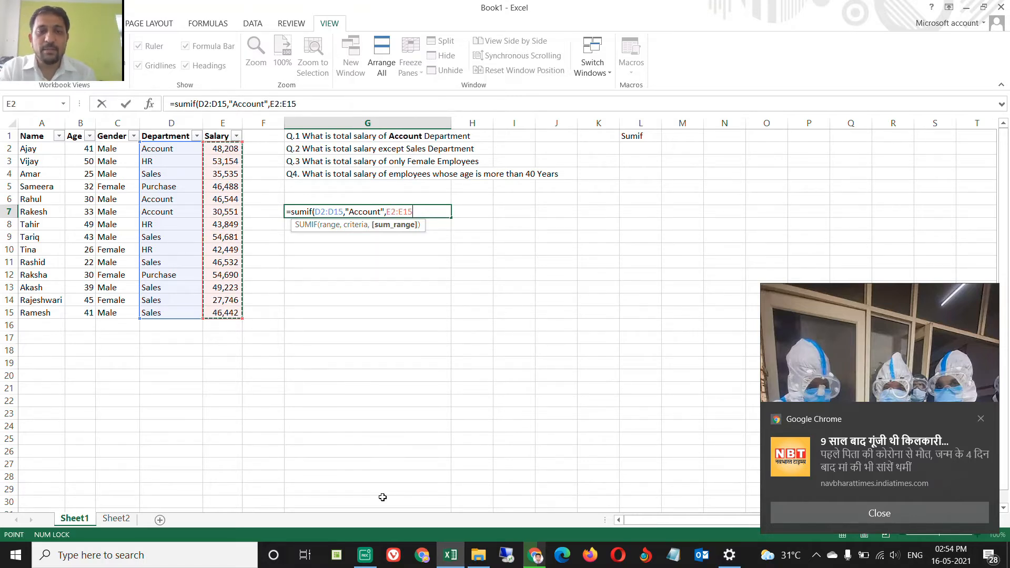
text())
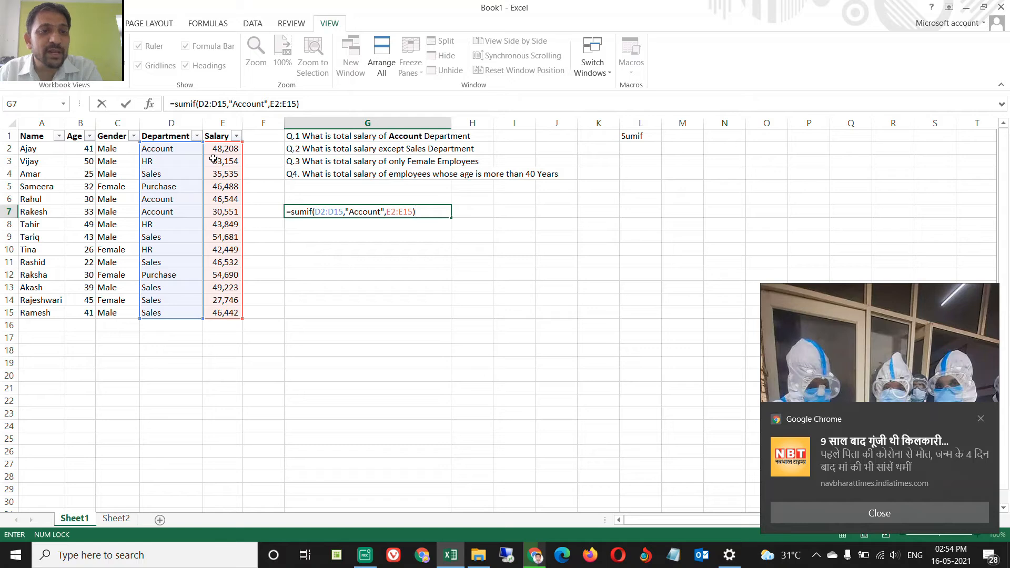
key(ctrl+Return)
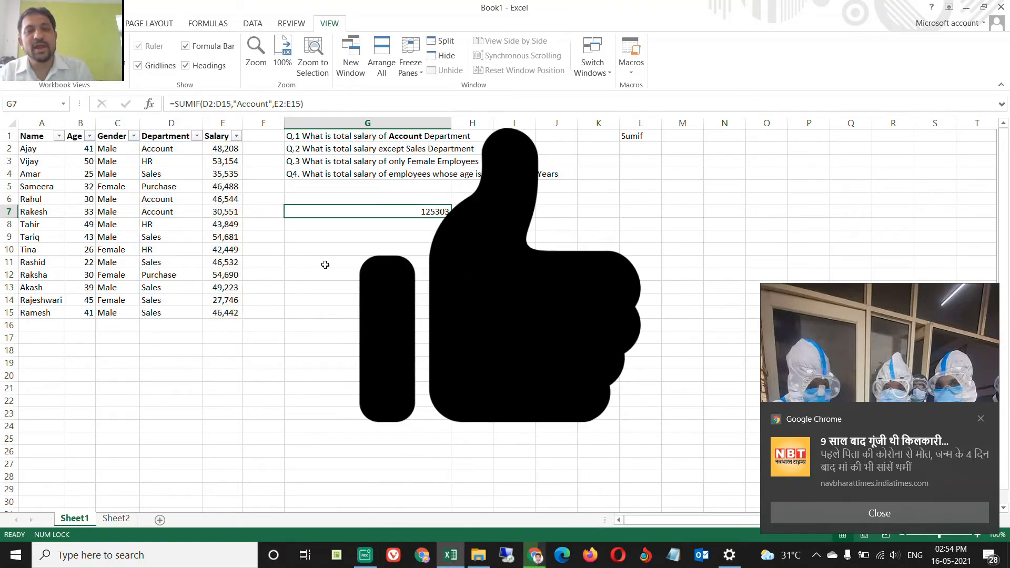
Check the Account total manually in cell G10 with the formula =E2+E6+E7
click(217, 150)
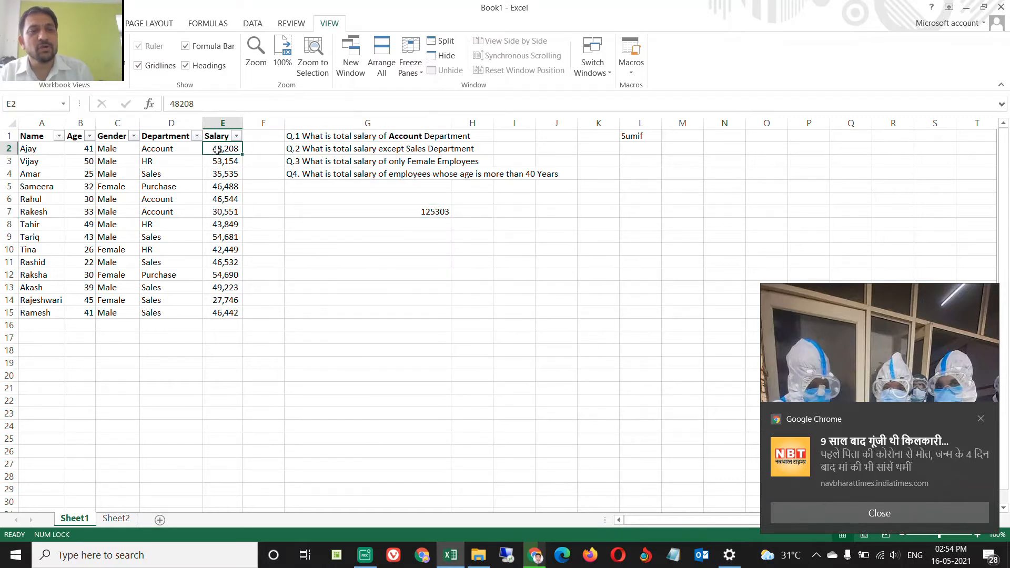
click(383, 250)
text(=)
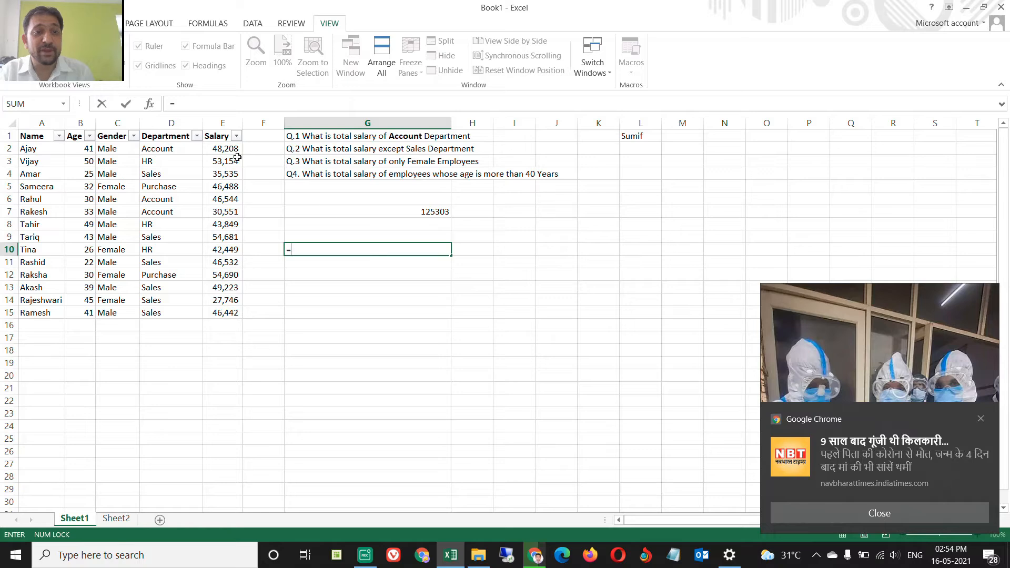
click(232, 149)
text(+)
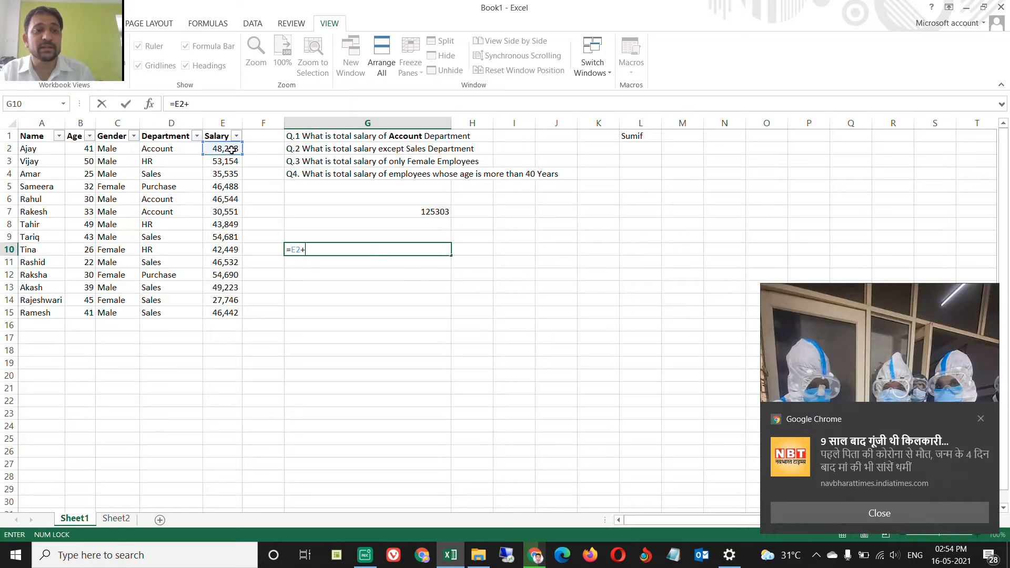
click(210, 200)
text(+)
click(231, 212)
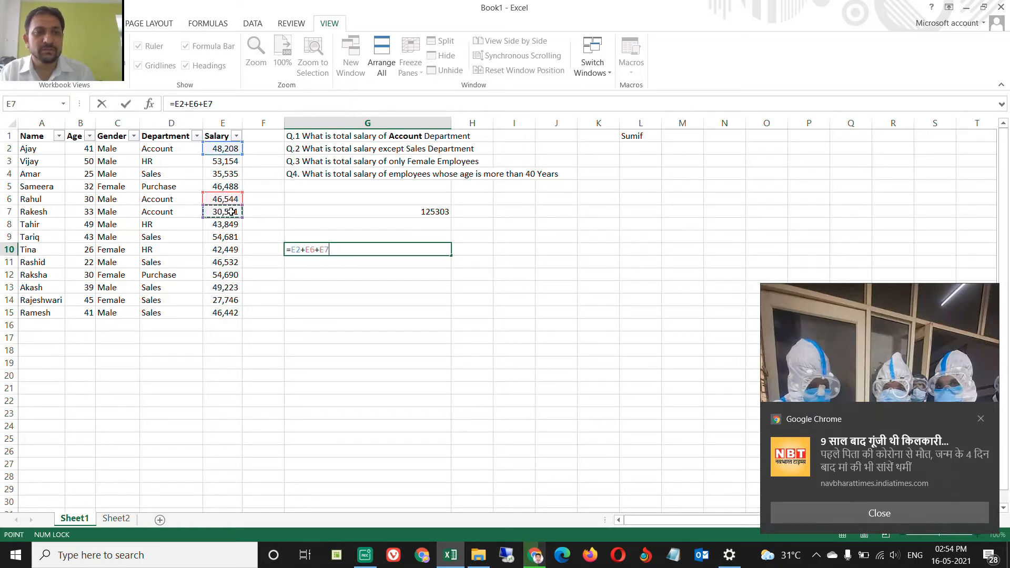
key(Return)
key(Up)
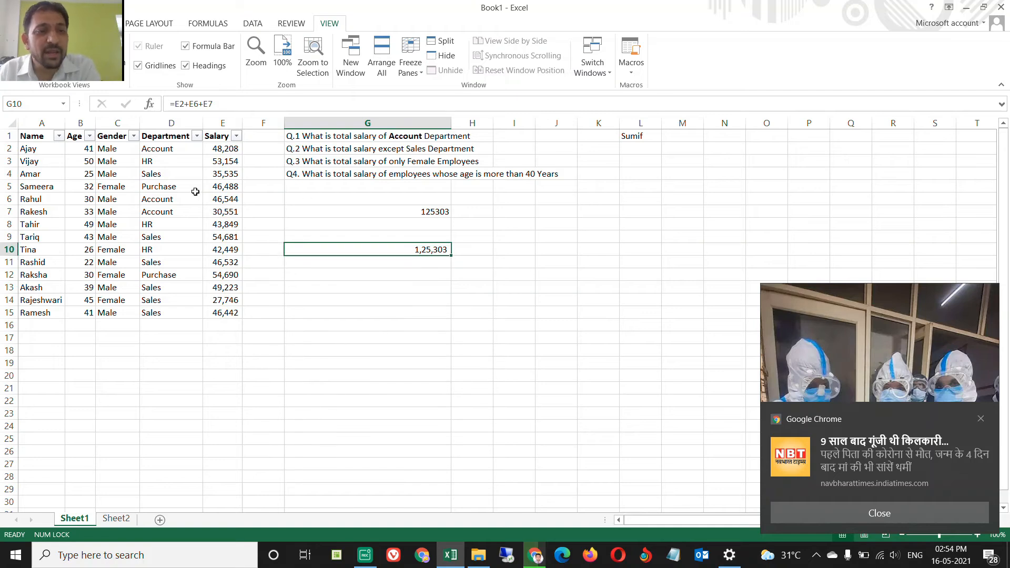
key(F2)
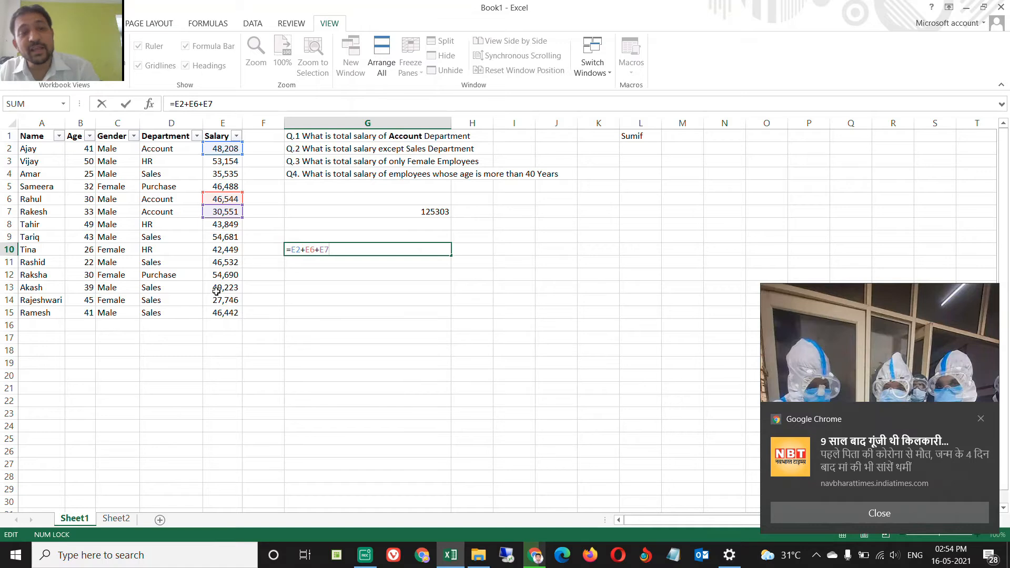
key(Escape)
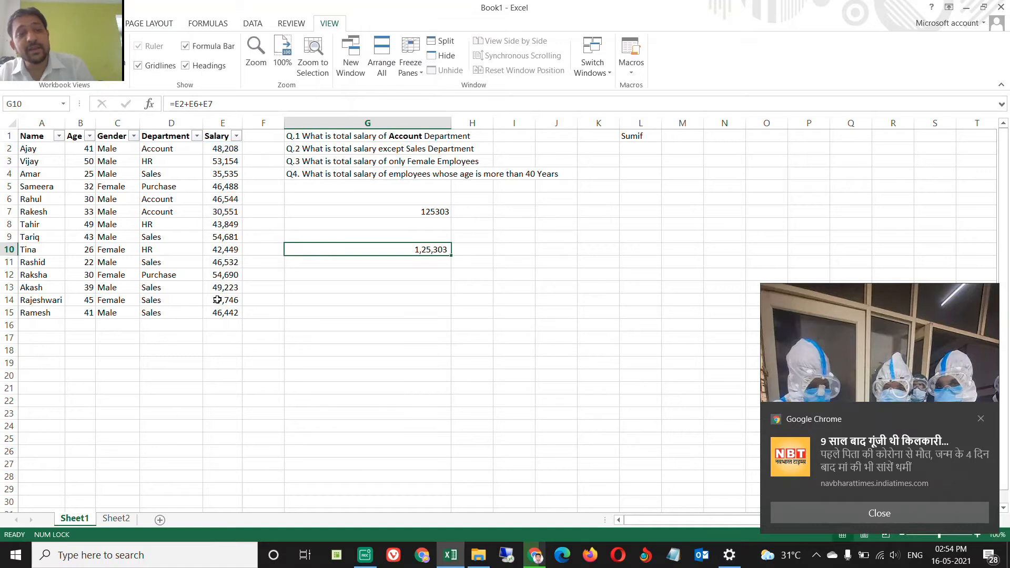
Delete the manual check formula from cell G10
click(94, 238)
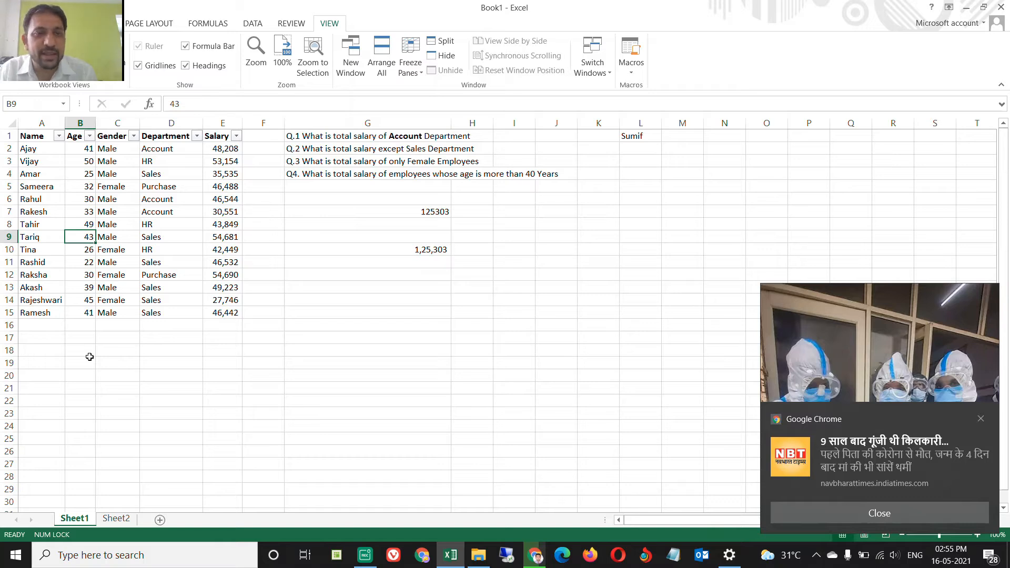
click(410, 215)
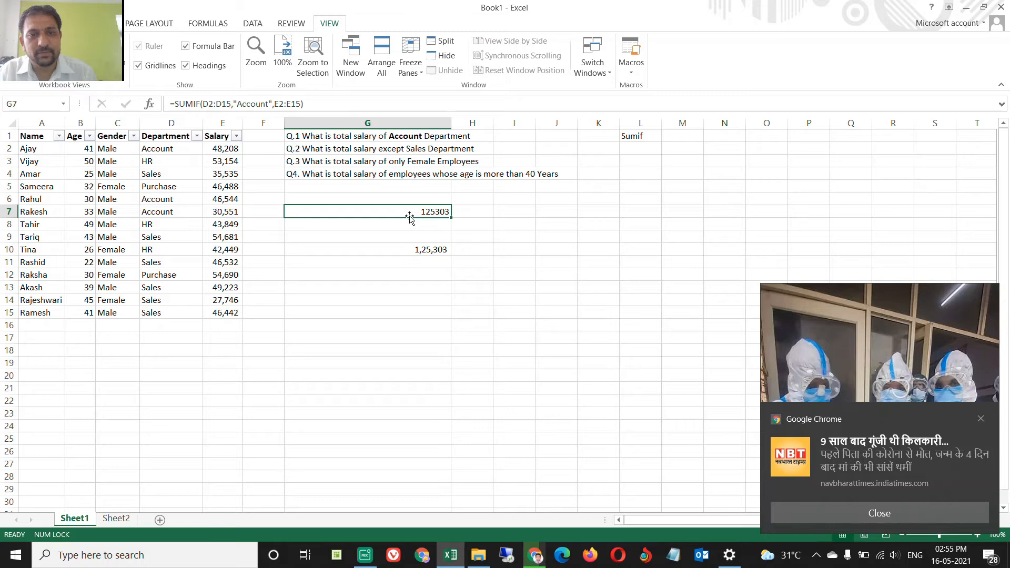
key(Down)
key(Down)
key(Down)
key(Delete)
key(Up)
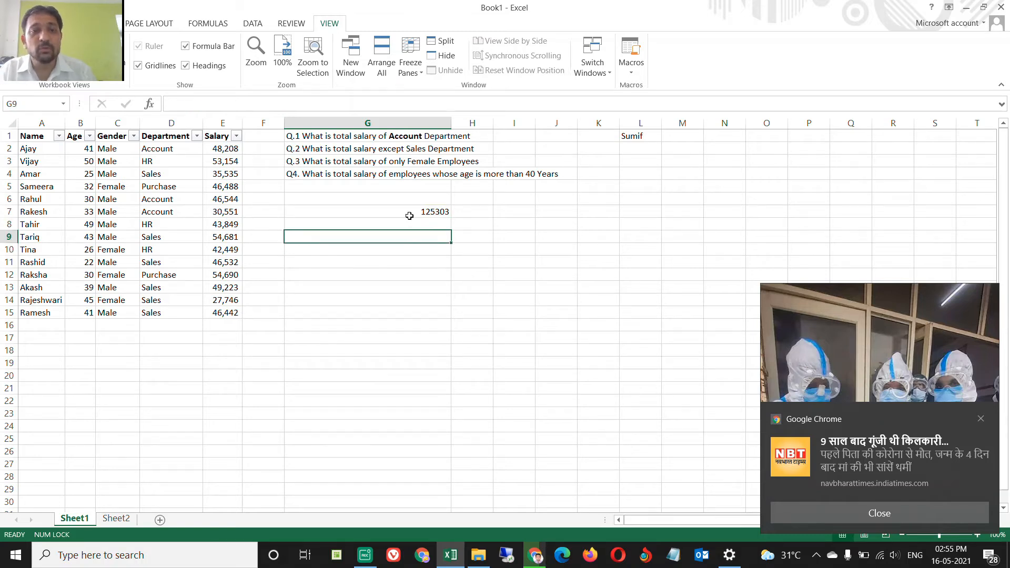
Examine question Q.2 in cell G2 about the total salary except the Sales Department
key(Up)
key(Up)
key(Up)
key(Up)
key(Up)
key(Up)
key(Up)
key(Down)
key(Up)
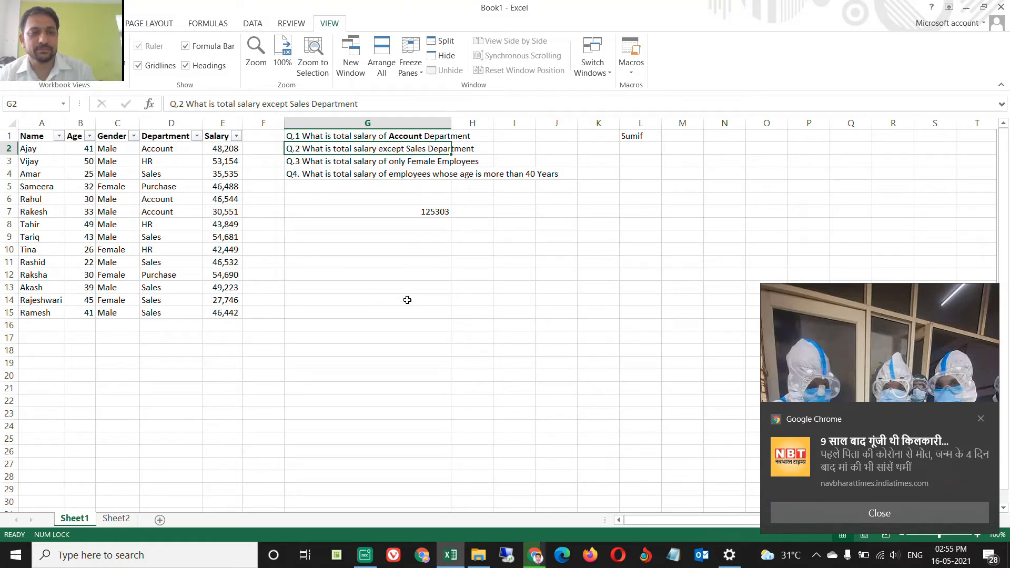
Insert an AutoSum total of the Salary column in cell E18, covering E2:E17
click(225, 149)
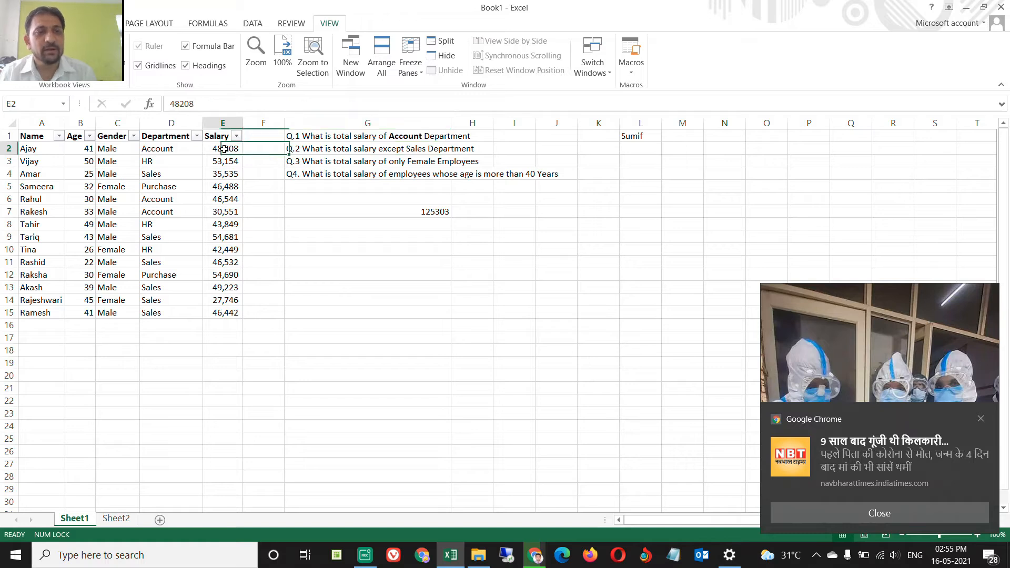
key(ctrl+shift+Down)
key(shift+Down)
key(shift+Down)
key(shift+Down)
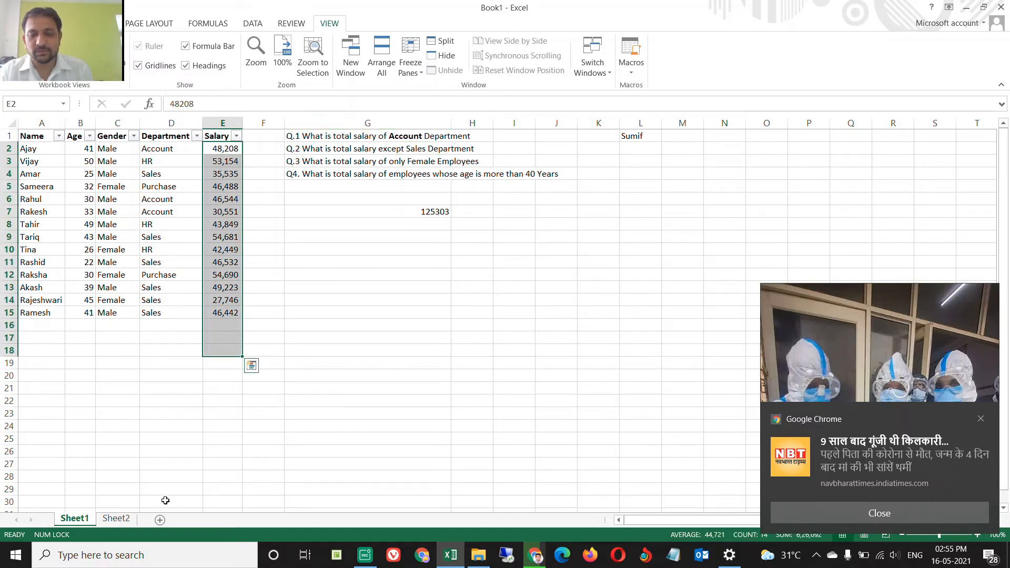
key(alt+equal)
AutoFit the Salary column's width to the total in cell E18
key(ctrl+Down)
key(Down)
key(Down)
key(Down)
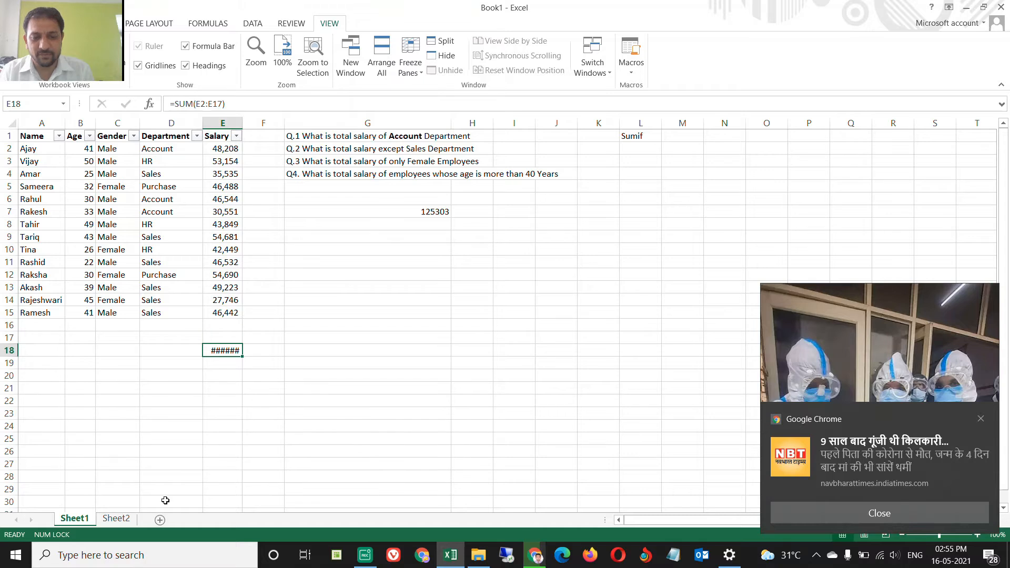
key(alt+o)
key(c)
key(a)
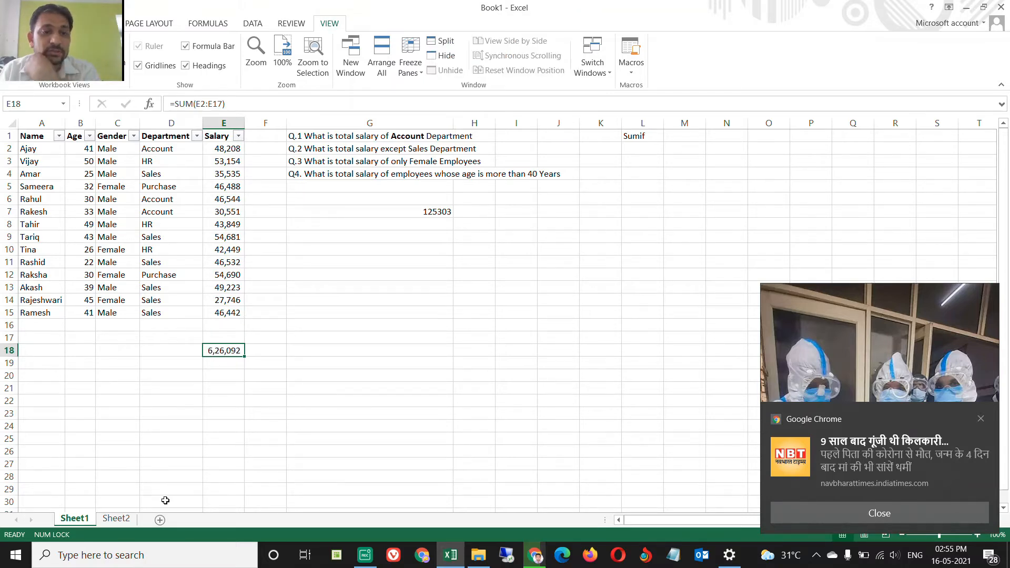
Start a formula in cell E19 with the first Sales salary, E4
key(Down)
text(=)
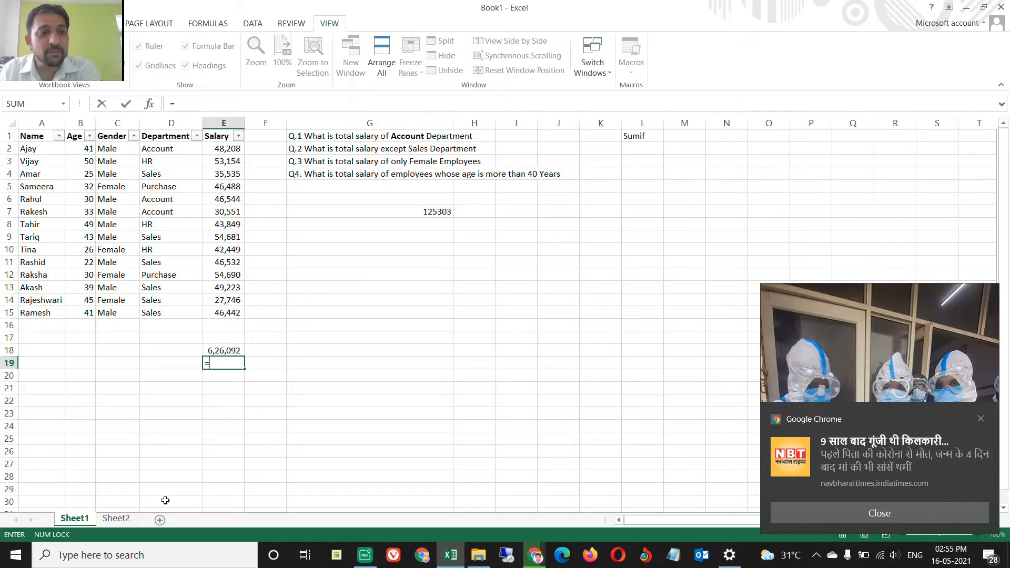
key(Up)
key(Up)
key(Up)
key(Up)
key(Up)
key(Up)
key(Up)
key(Up)
key(Down)
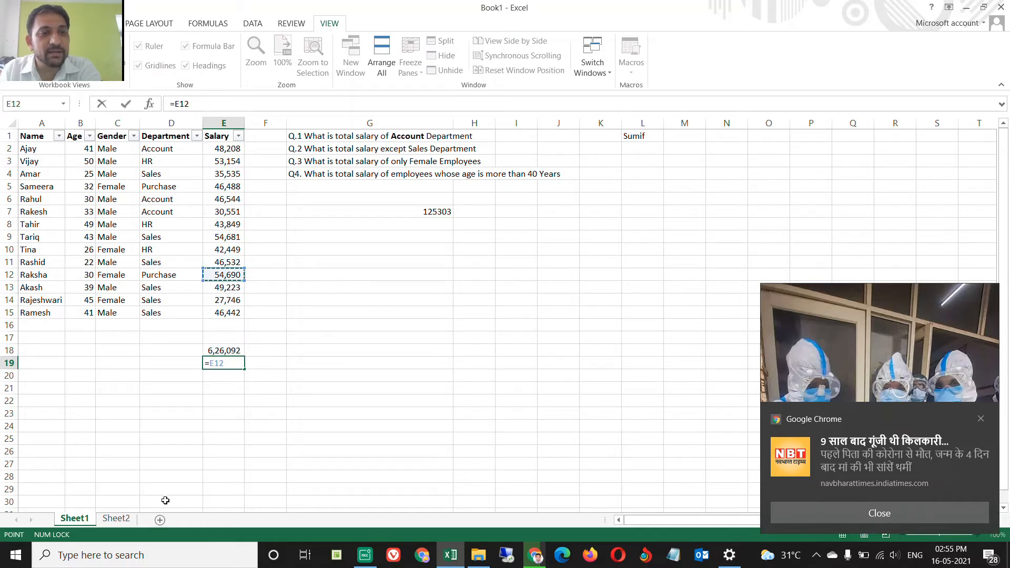
key(Up)
key(Up)
key(Up)
key(Up)
key(Up)
key(Up)
key(Up)
key(Up)
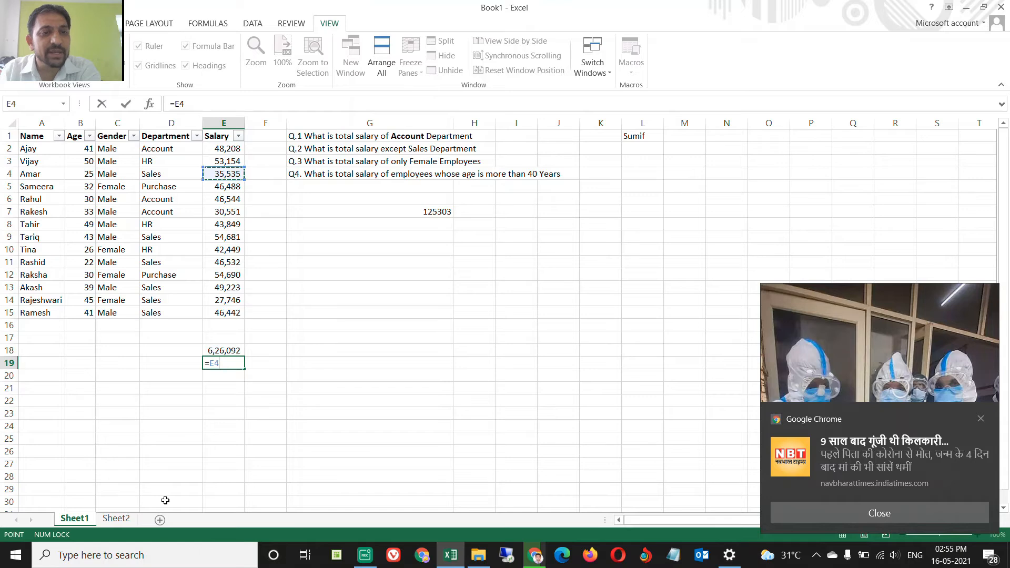
Add the Sales salaries in E9 and E11 to the formula in cell E19
text(+)
key(Up)
key(Up)
key(Up)
key(Up)
key(Up)
key(Up)
key(Up)
key(Up)
key(Up)
key(Up)
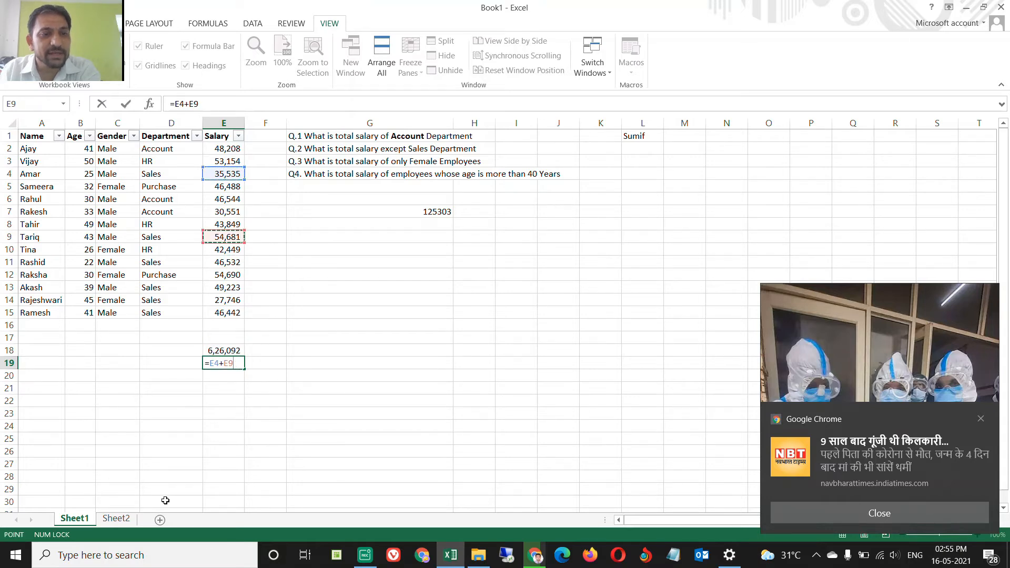
text(+)
key(Up)
key(Up)
key(Up)
key(Up)
key(Up)
key(Up)
key(Up)
key(Up)
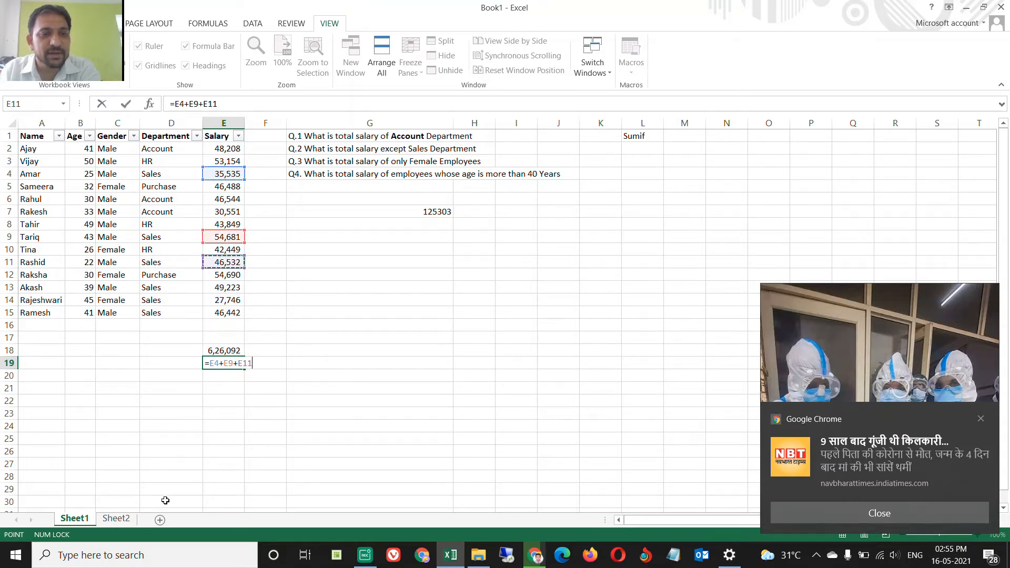
Finish the E19 formula by adding SUM(E13:E15) for the last three Sales salaries, accepting the proposed formula correction
text(+)
text(SUM()
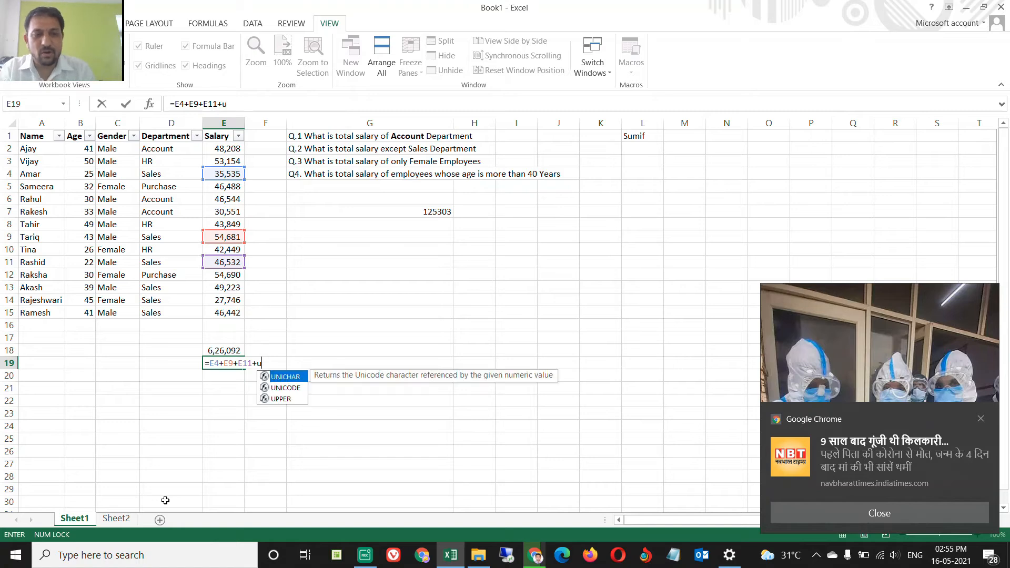
key(Up)
key(Up)
key(Up)
key(Up)
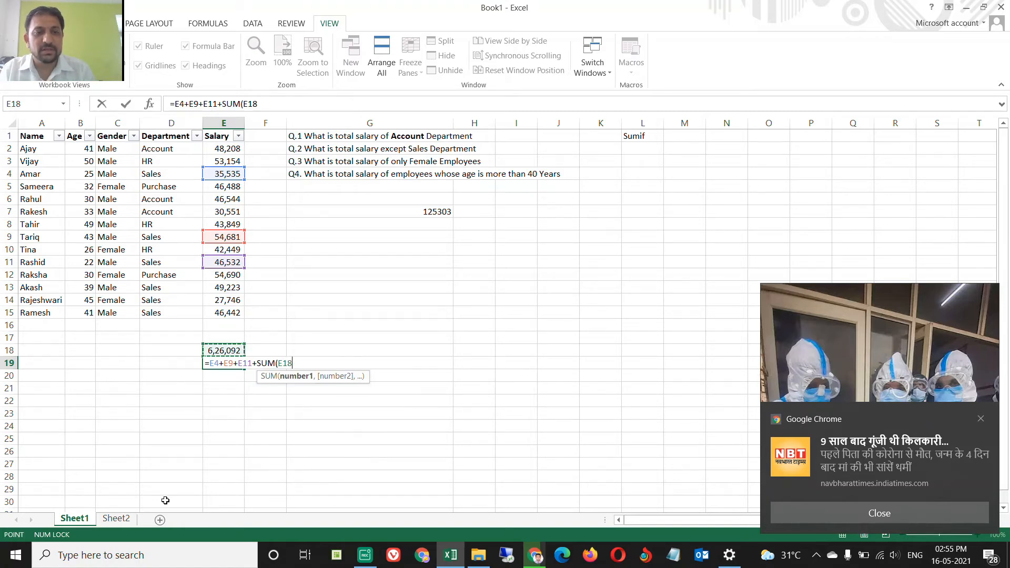
key(shift+Up)
key(shift+Up)
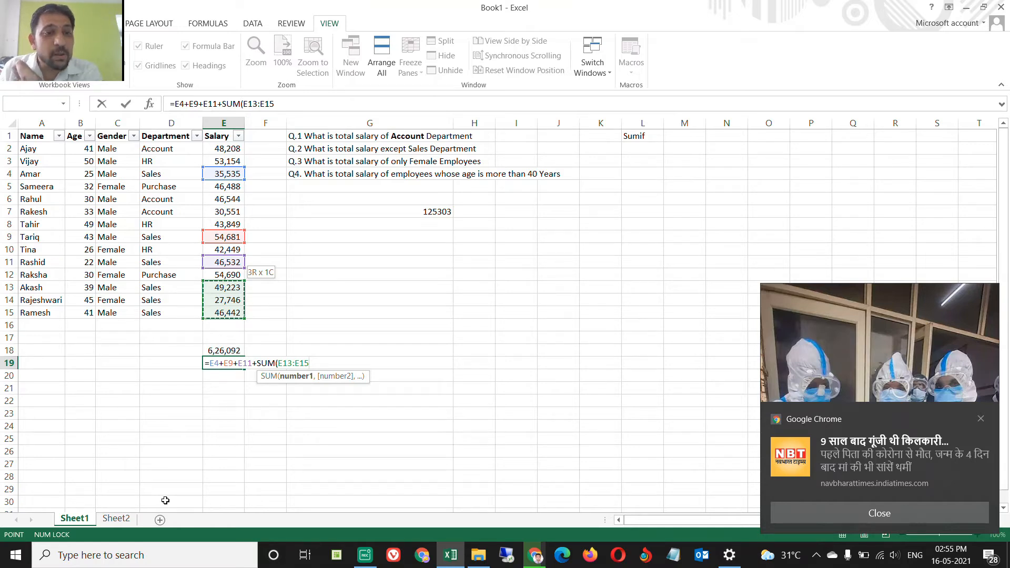
key(Return)
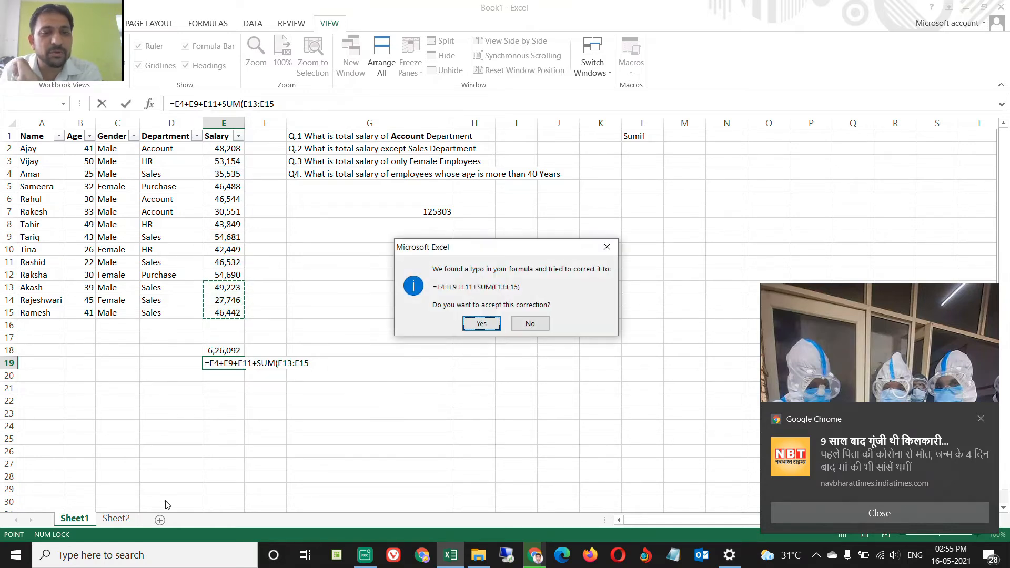
key(Return)
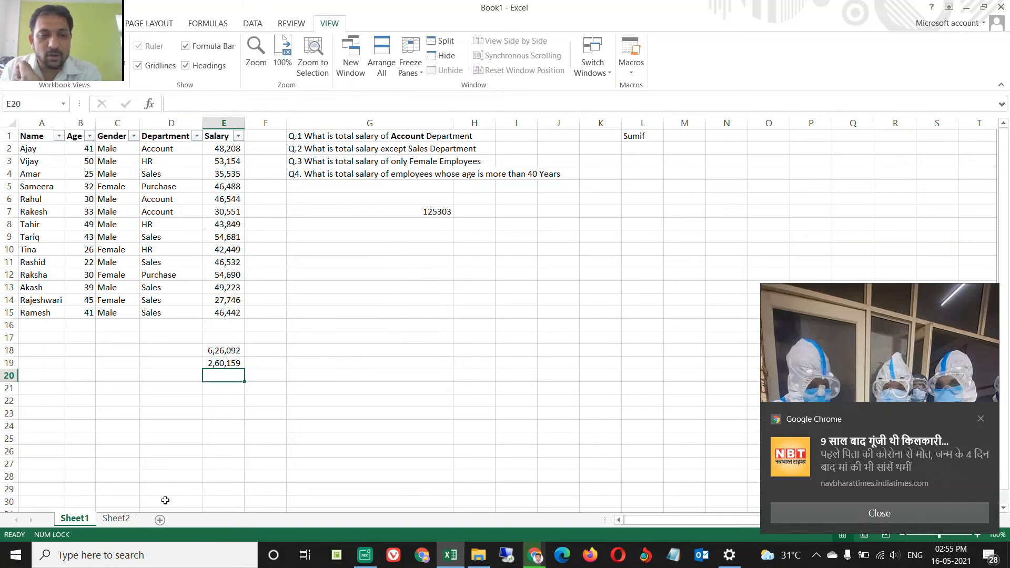
Subtract the Sales total in E19 from the overall total in E18 in cell E20, and make the result bold
text(=)
key(Up)
key(Up)
text(-)
key(Up)
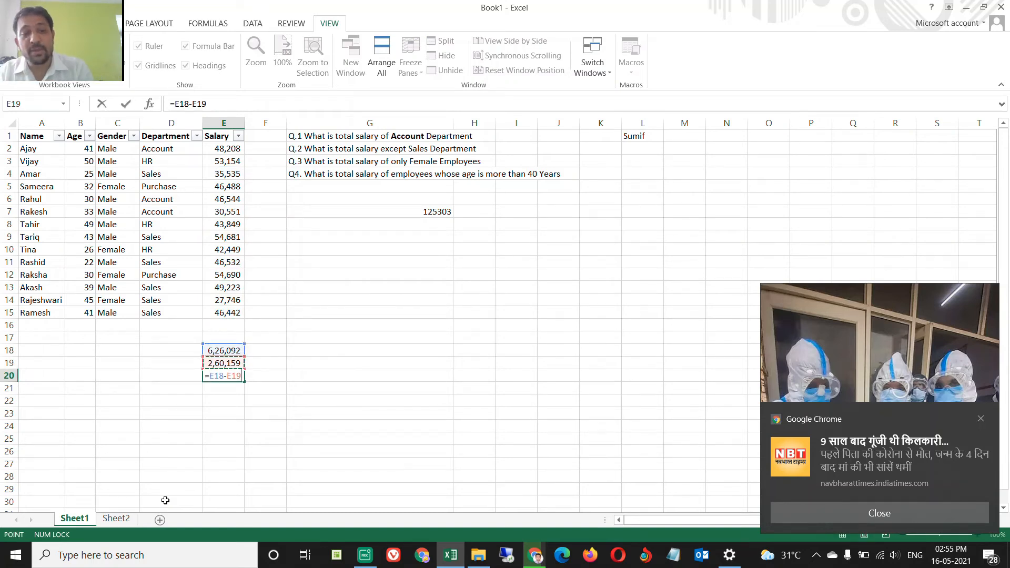
key(Return)
key(Up)
key(ctrl+b)
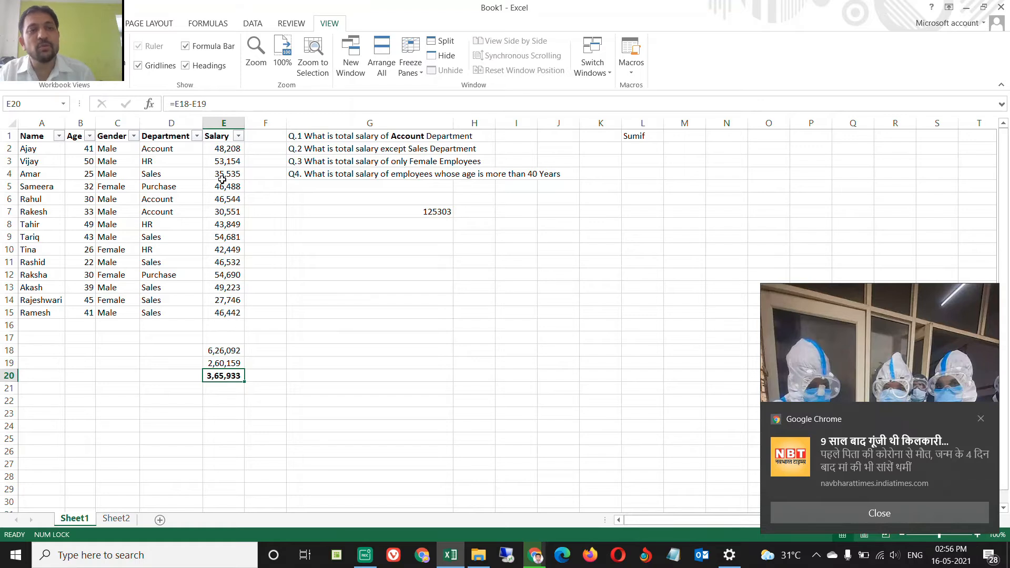
Review the formulas in cells E18, E19 and E20 without changing them
click(215, 349)
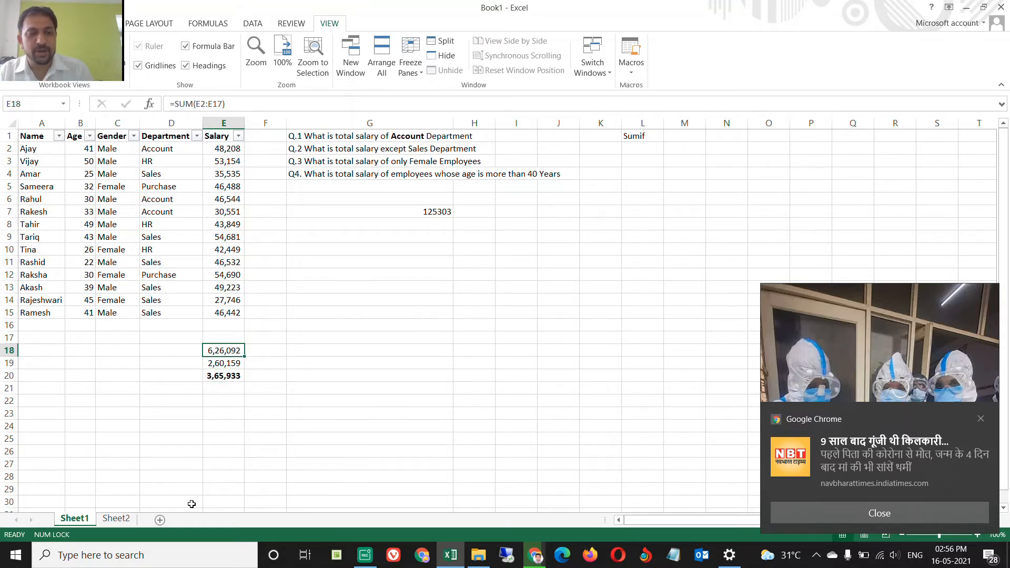
key(F2)
key(Return)
key(F2)
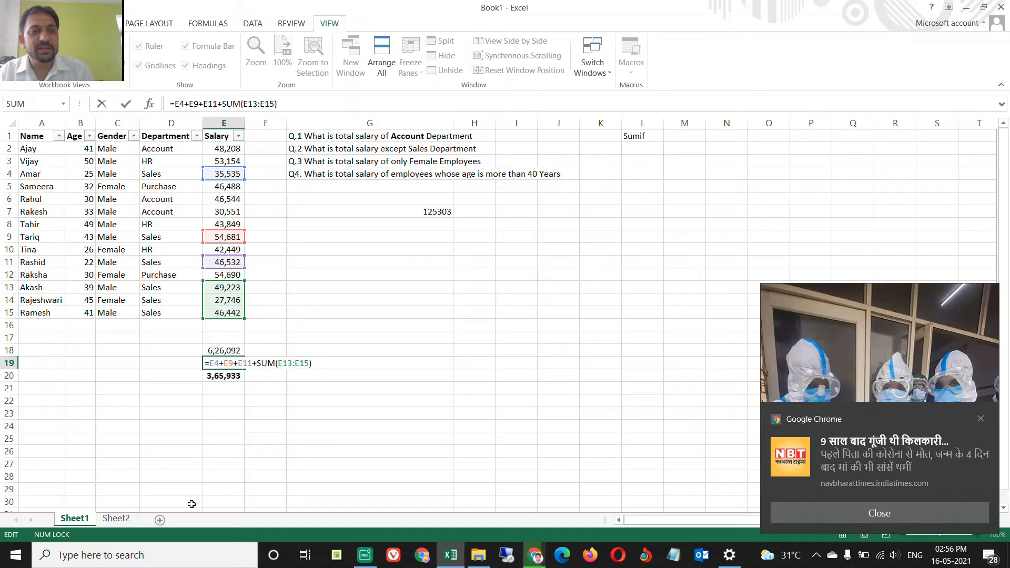
key(Return)
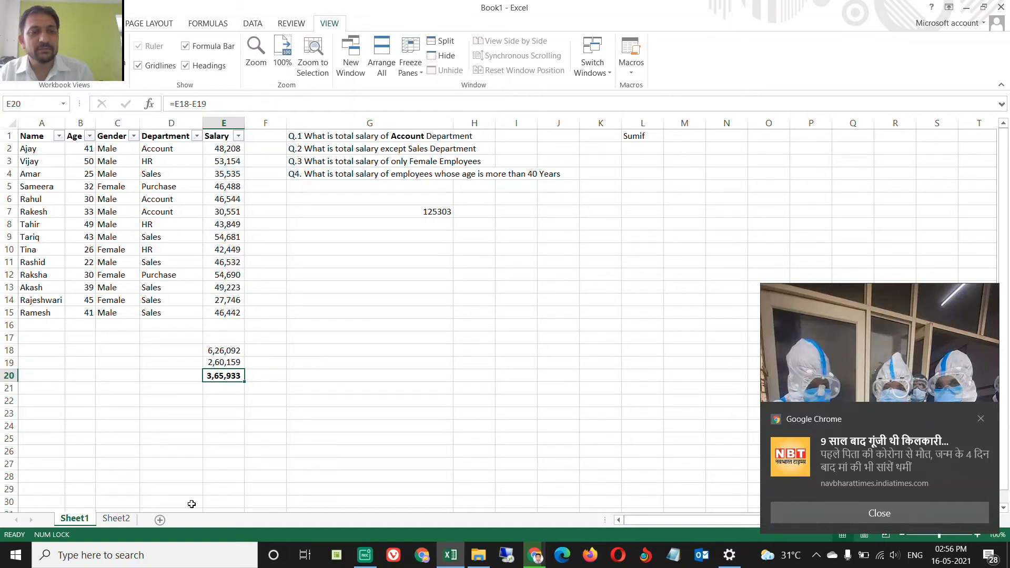
key(F2)
key(ctrl+Return)
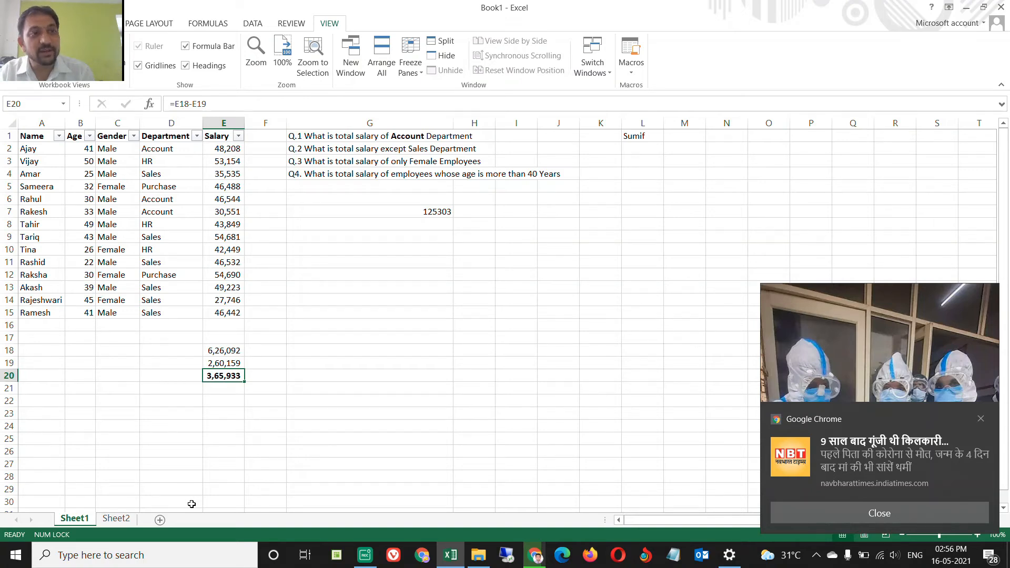
Start a SUMIF formula in cell G8 with range D2:D15 and the criterion "<>Sales"
click(390, 225)
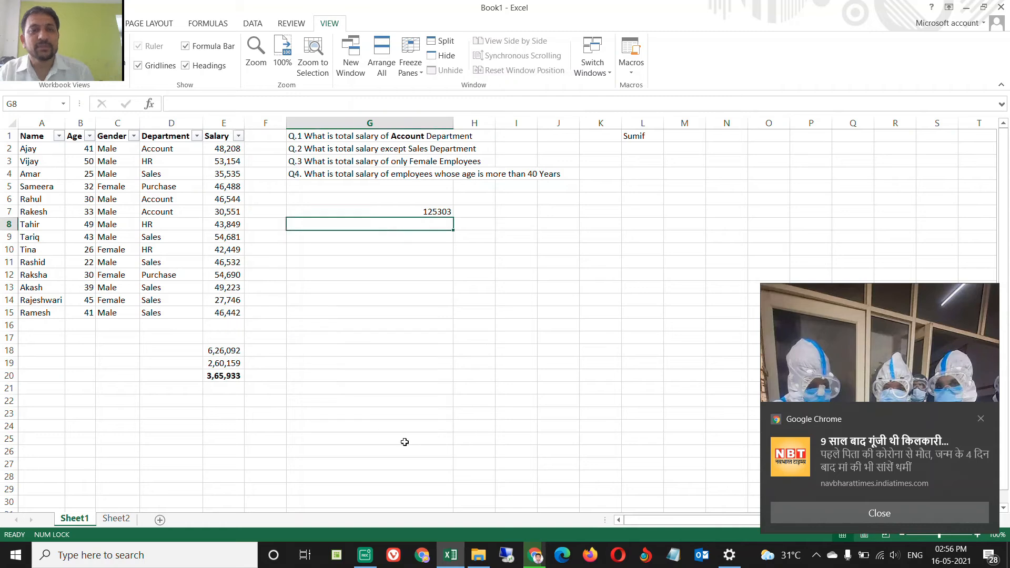
text(=sumif)
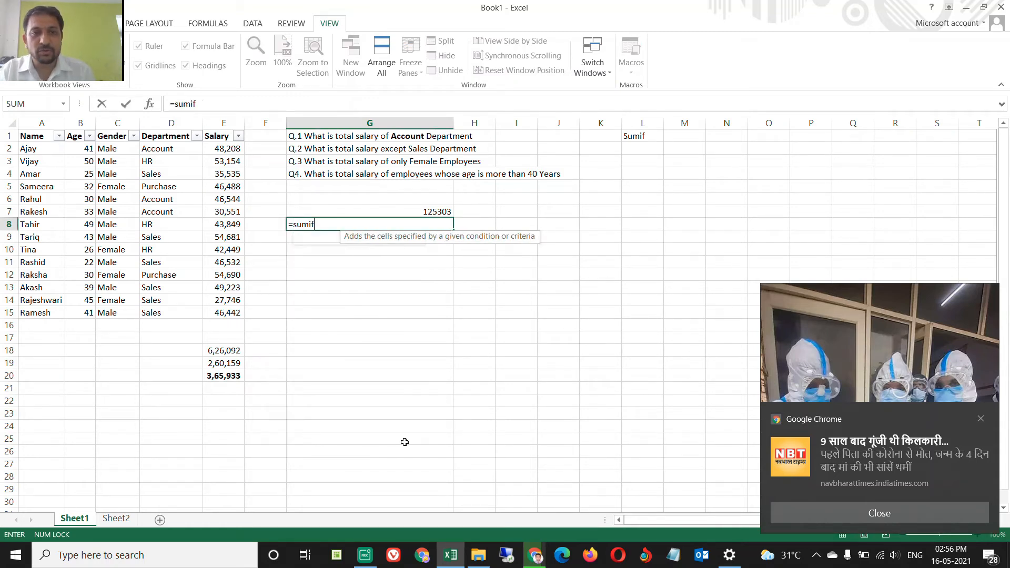
key(Tab)
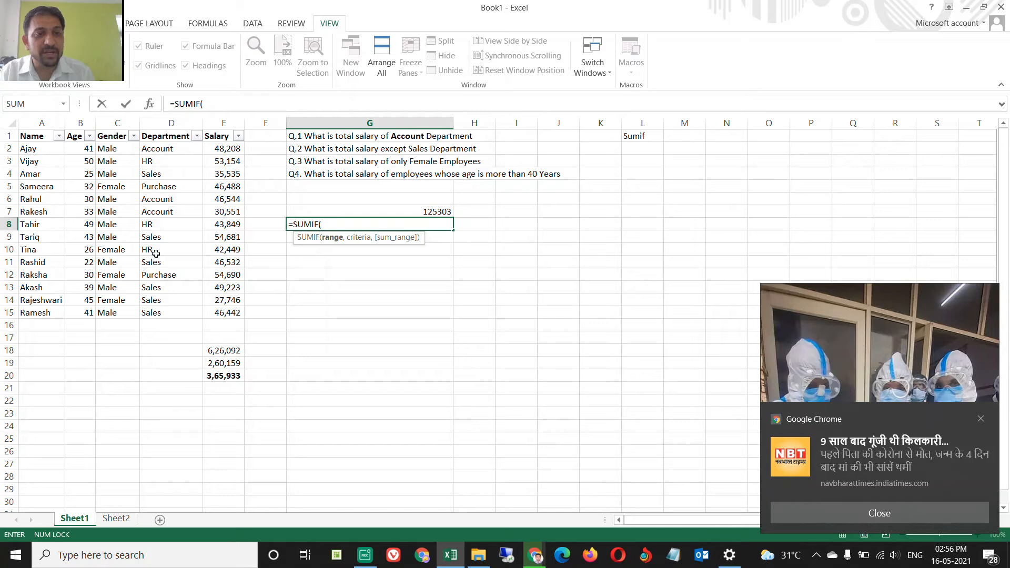
drag(172, 148, 165, 311)
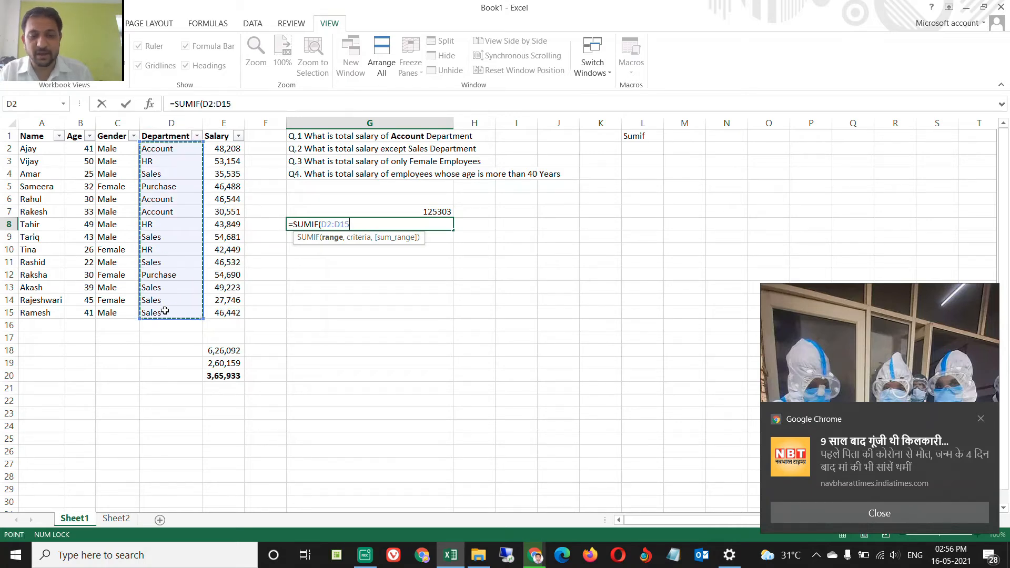
text(,)
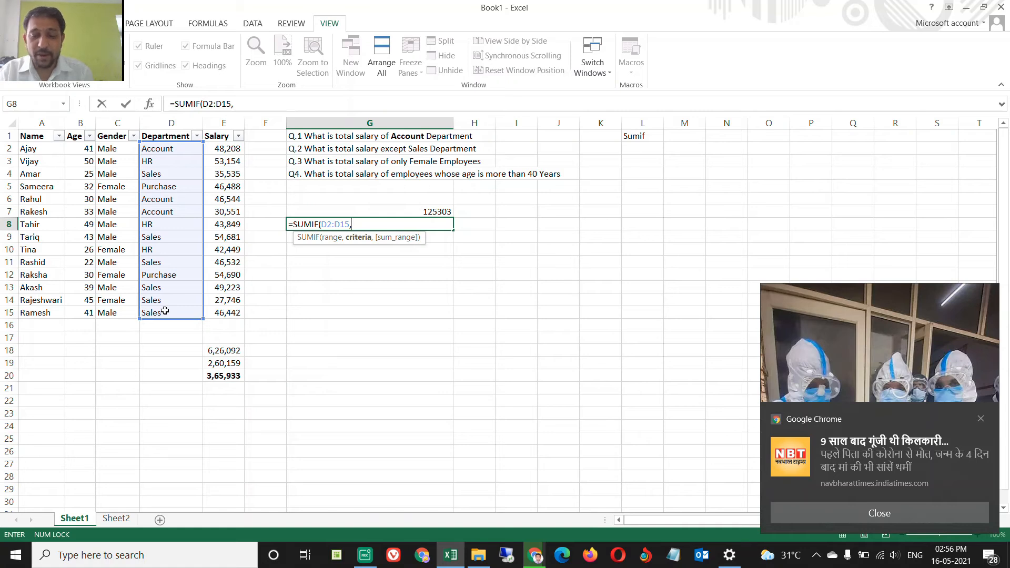
text("Sales)
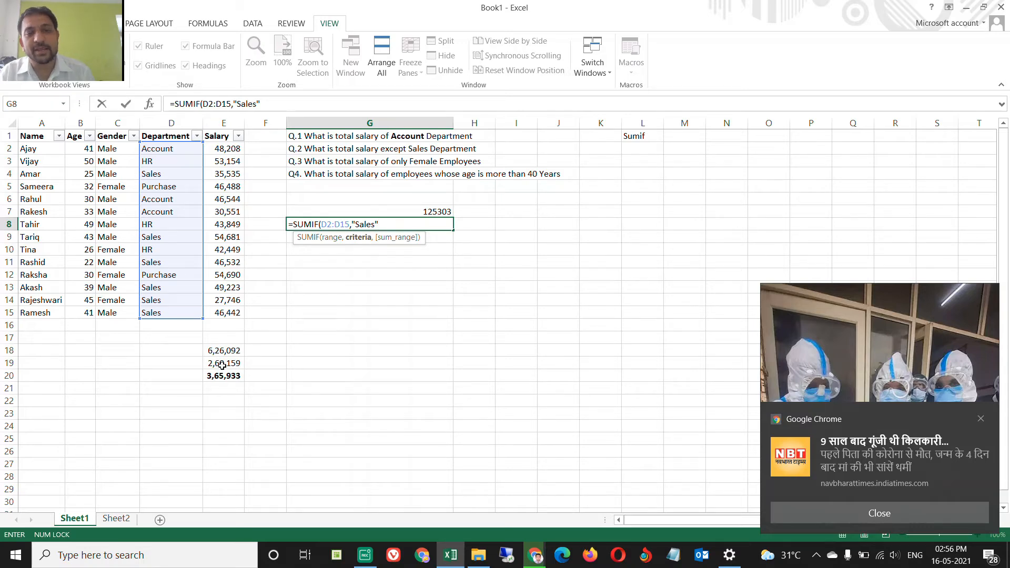
click(356, 225)
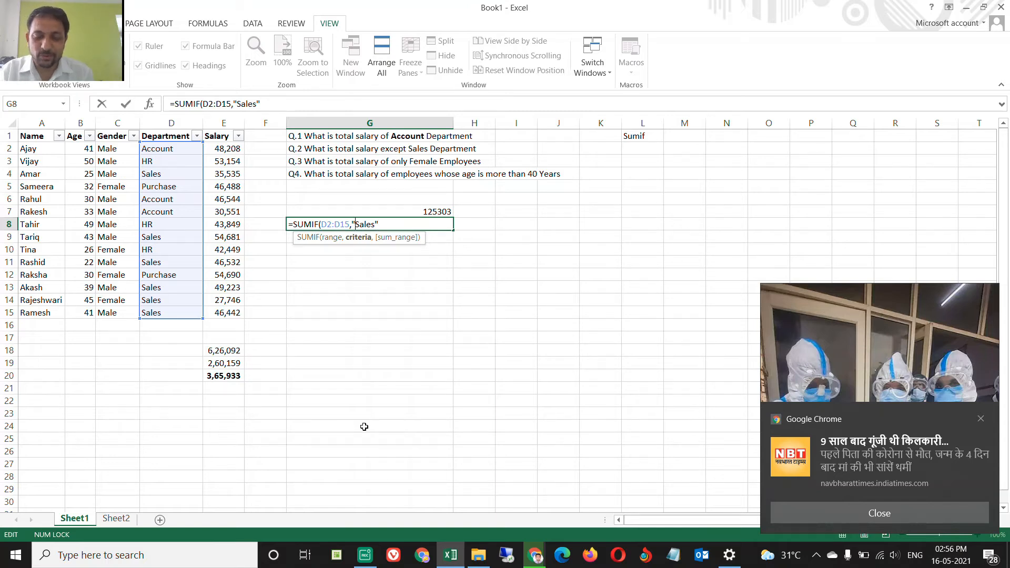
text(<>)
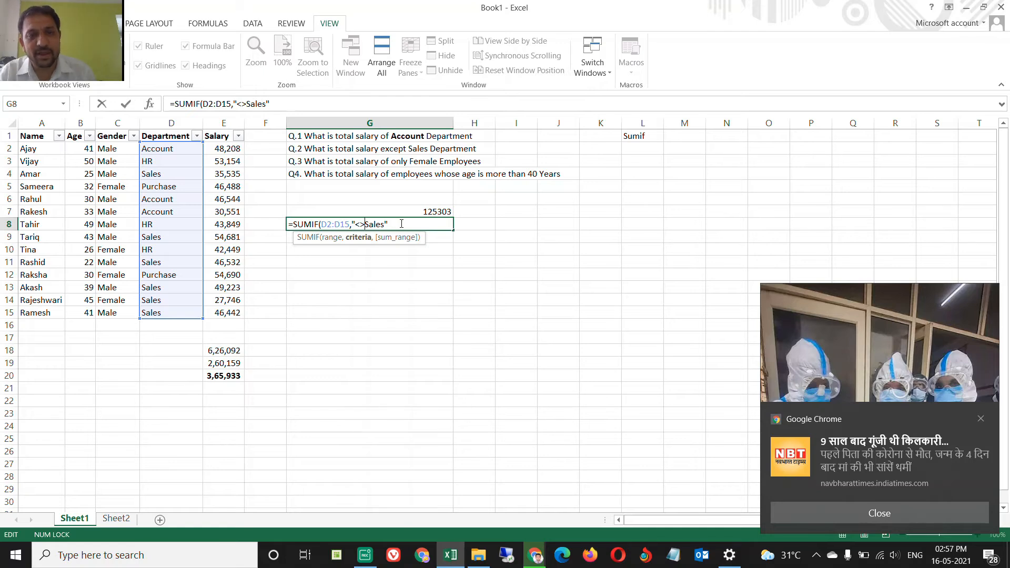
Complete the G8 SUMIF formula with sum range E2:E15 and make its result bold
text(,)
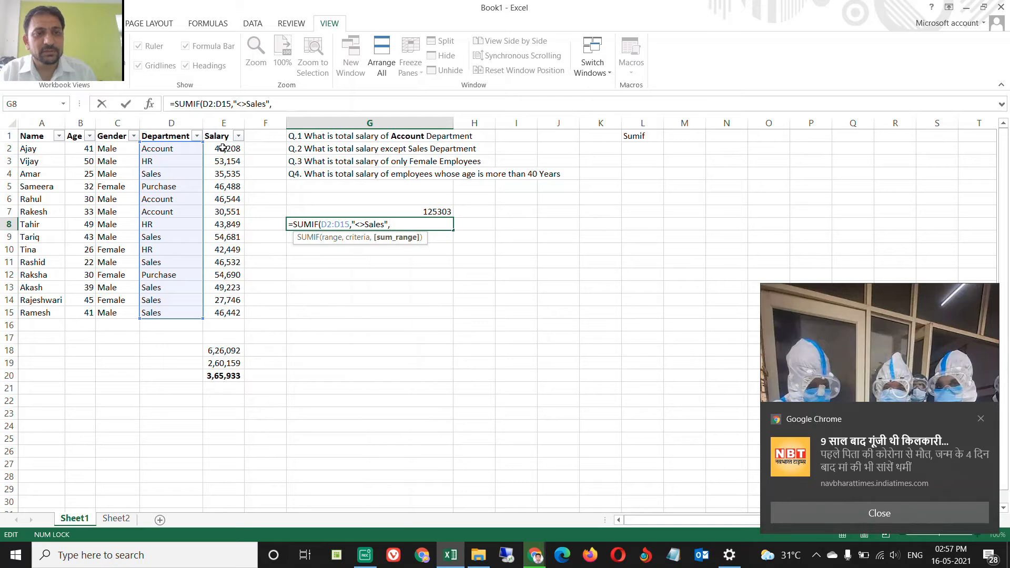
drag(223, 148, 217, 313)
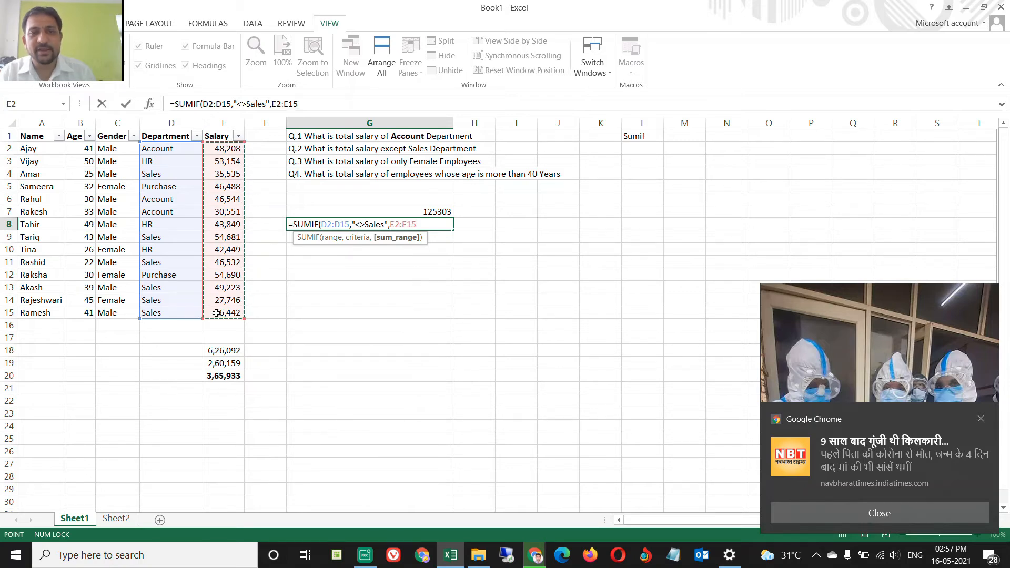
text())
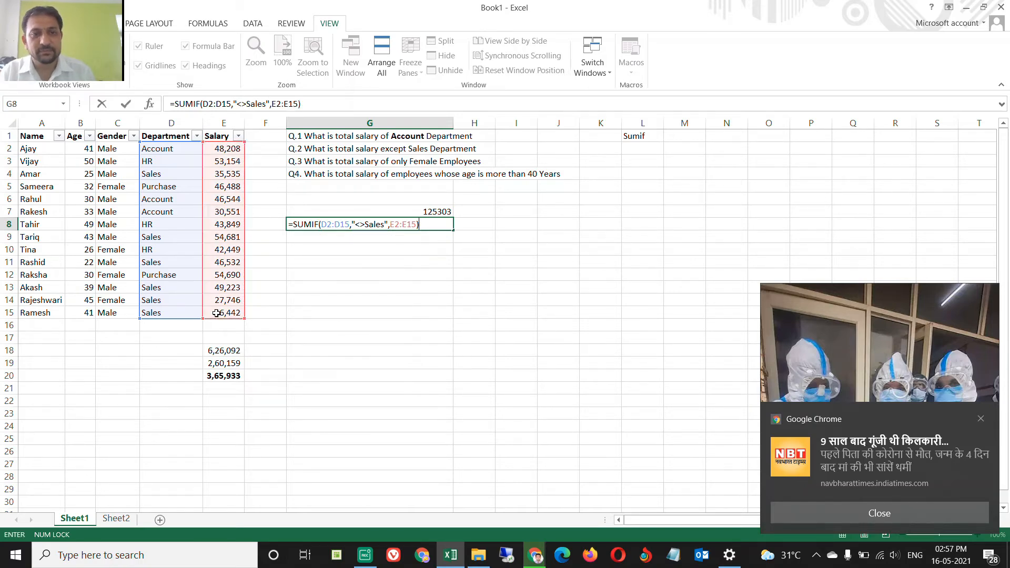
key(Return)
key(Up)
key(ctrl+b)
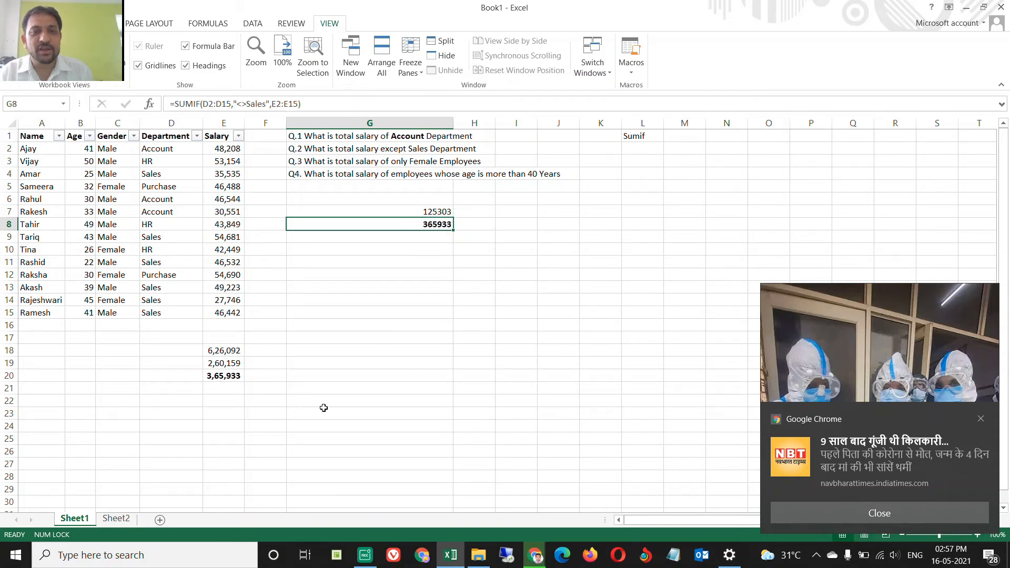
click(237, 374)
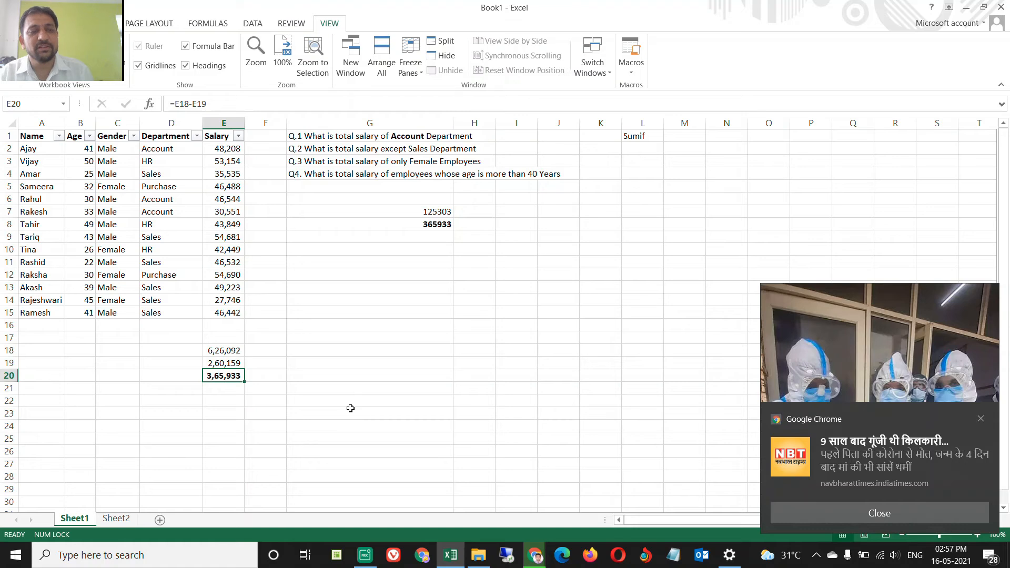
click(431, 224)
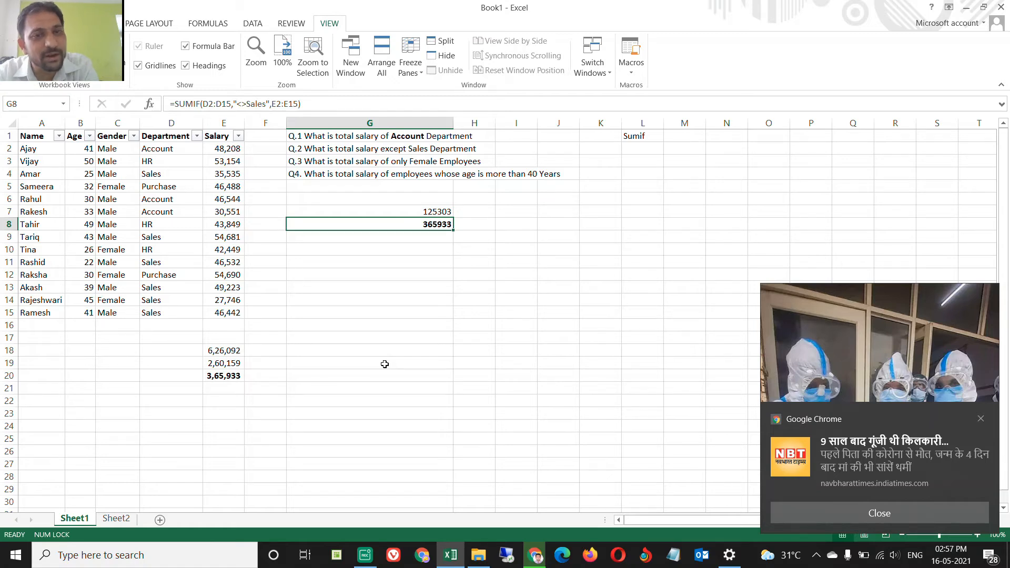
Make the words "except Sales" bold within the Q.2 question text in cell G2
key(Up)
key(Up)
key(Up)
key(Up)
key(Up)
key(Up)
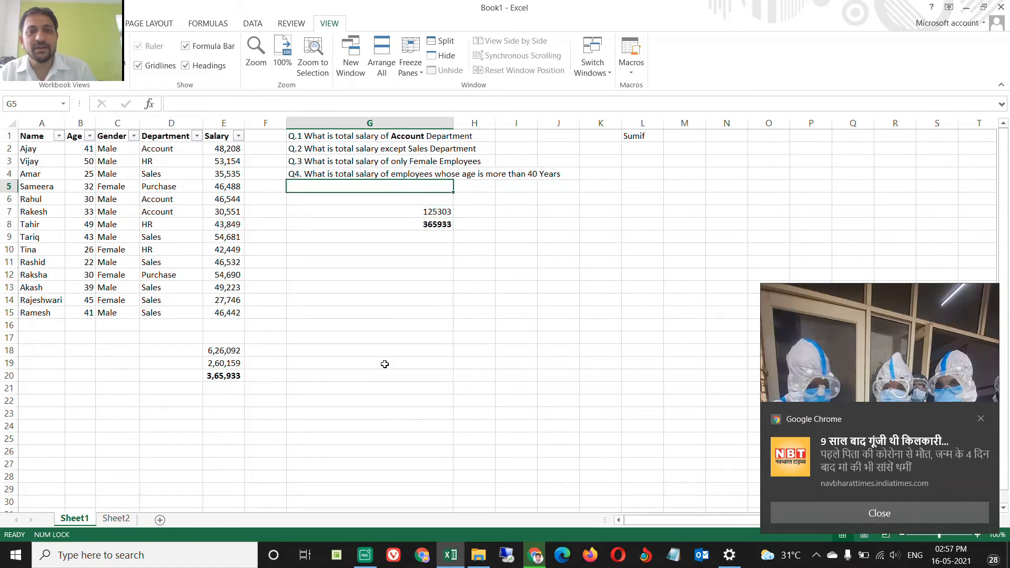
key(F2)
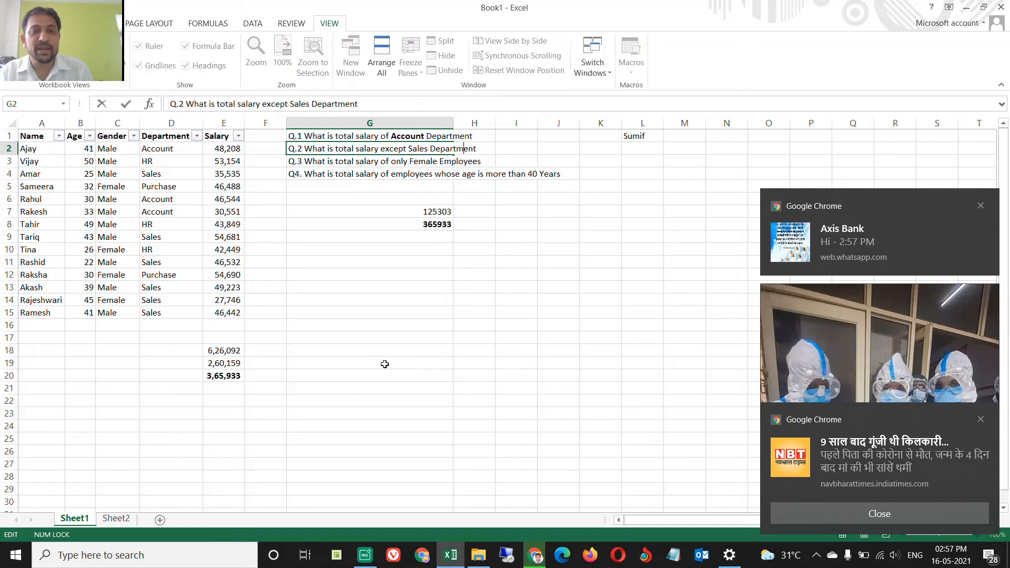
key(shift+Left)
key(shift+Left)
key(shift+Left)
key(shift+Left)
key(shift+Left)
key(shift+Left)
key(shift+Left)
key(shift+Left)
key(shift+Left)
key(shift+Left)
key(shift+Left)
key(shift+Left)
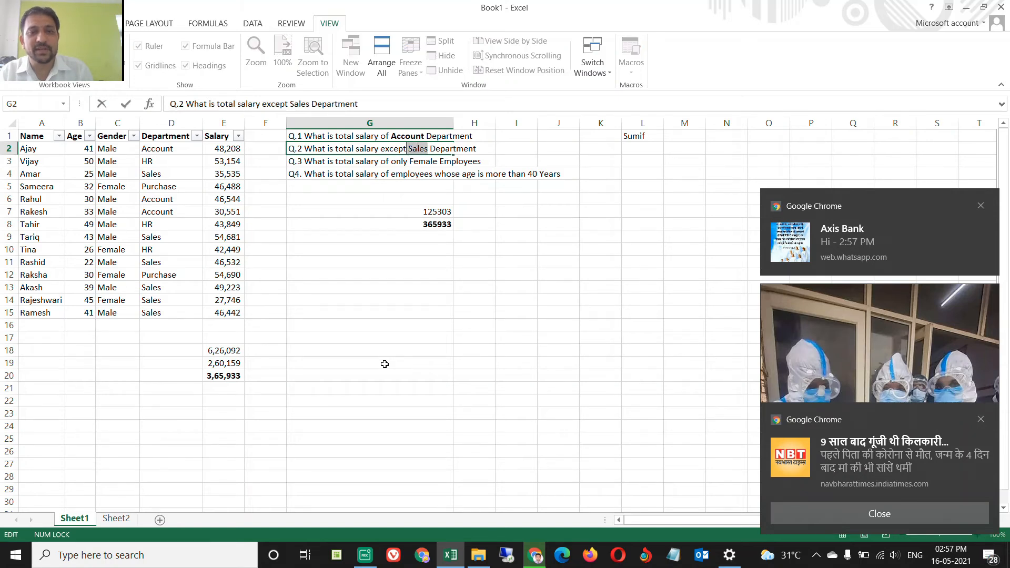
key(ctrl+b)
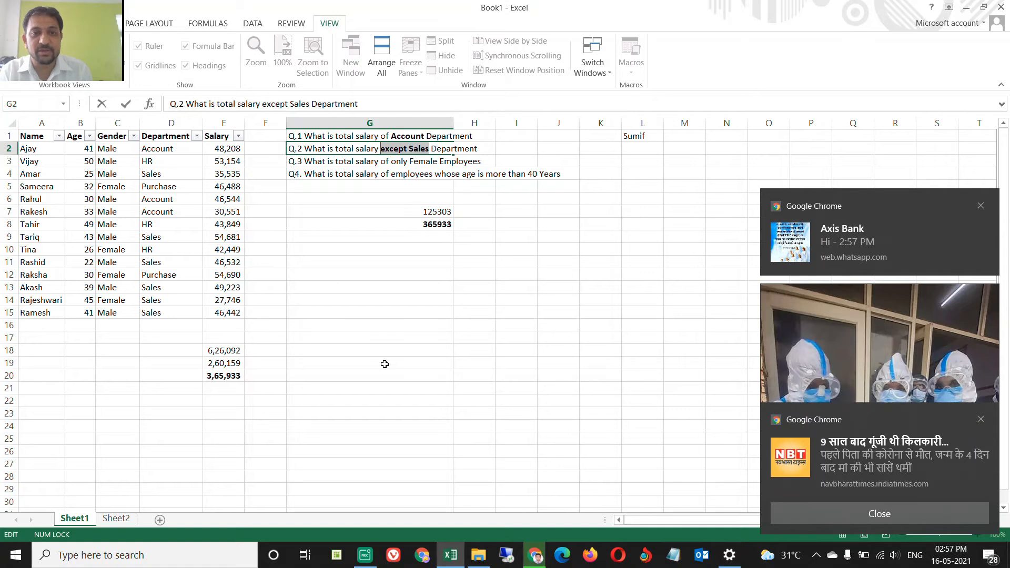
key(Return)
key(Down)
key(Down)
key(Down)
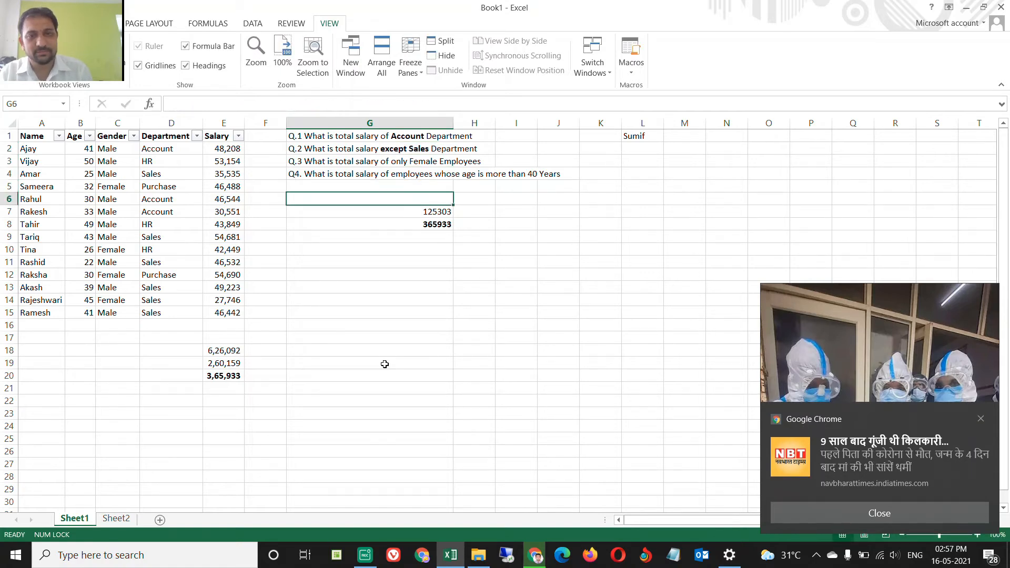
Make the word "Female" bold within the Q.3 question text in cell G3
key(Up)
key(Up)
key(Up)
key(F2)
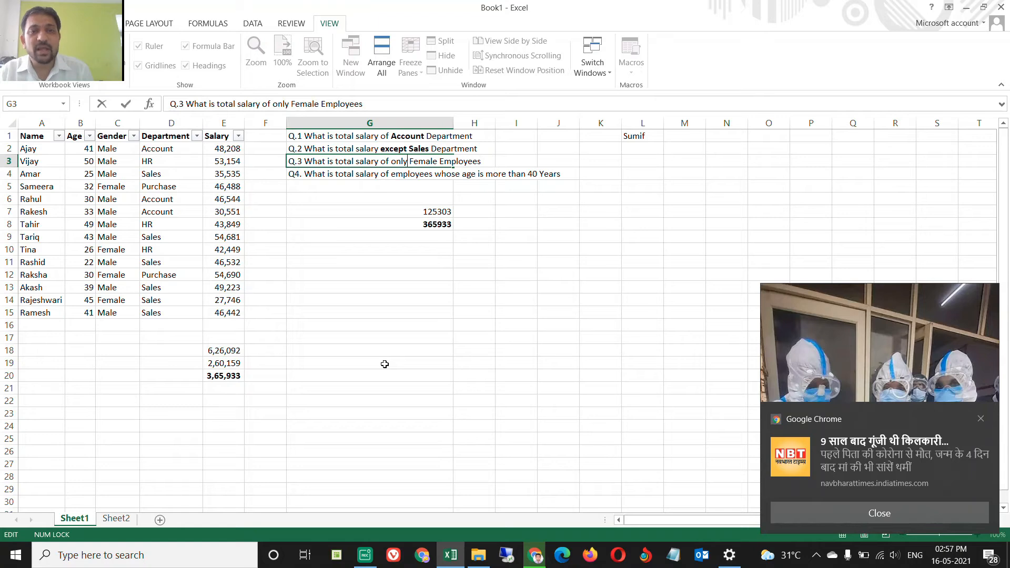
key(shift+Right)
key(shift+Right)
key(shift+Right)
key(shift+Right)
key(shift+Right)
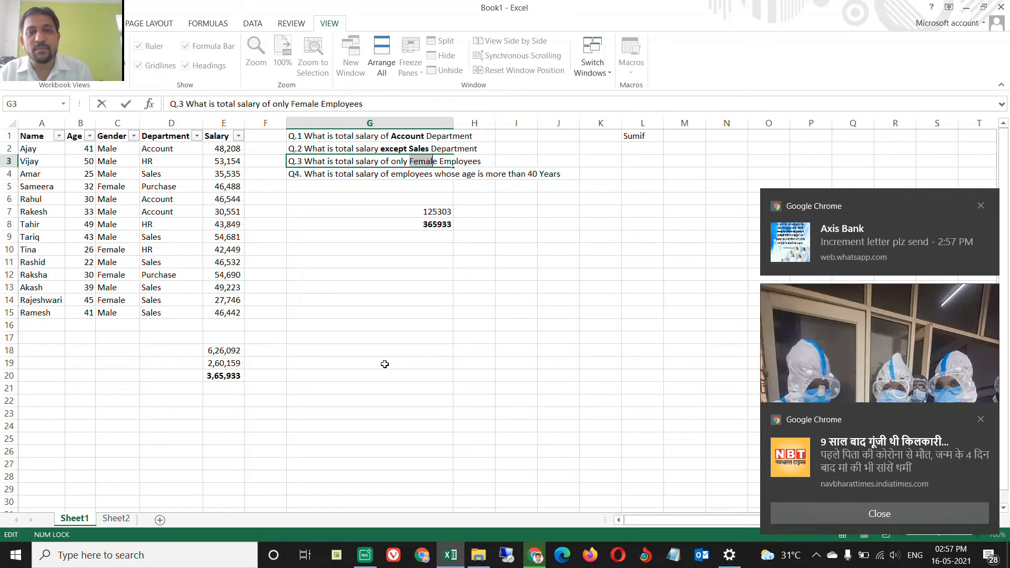
key(ctrl+b)
key(Return)
key(Down)
key(Down)
key(Down)
key(Down)
key(Down)
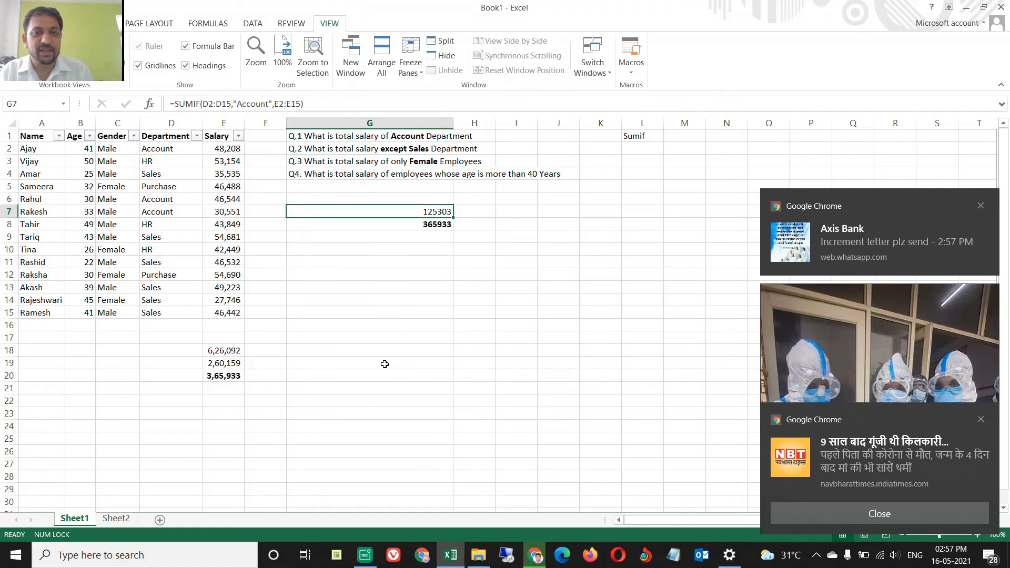
Select the female employees' salaries in E5, E10, E12 and E14 together to check their sum
click(131, 192)
click(215, 189)
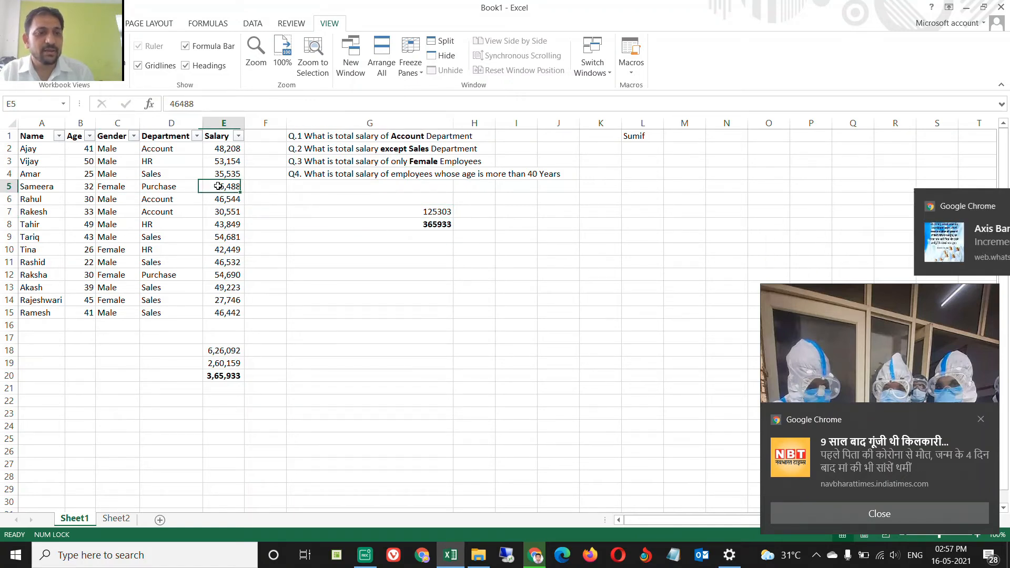
ctrl+click(216, 252)
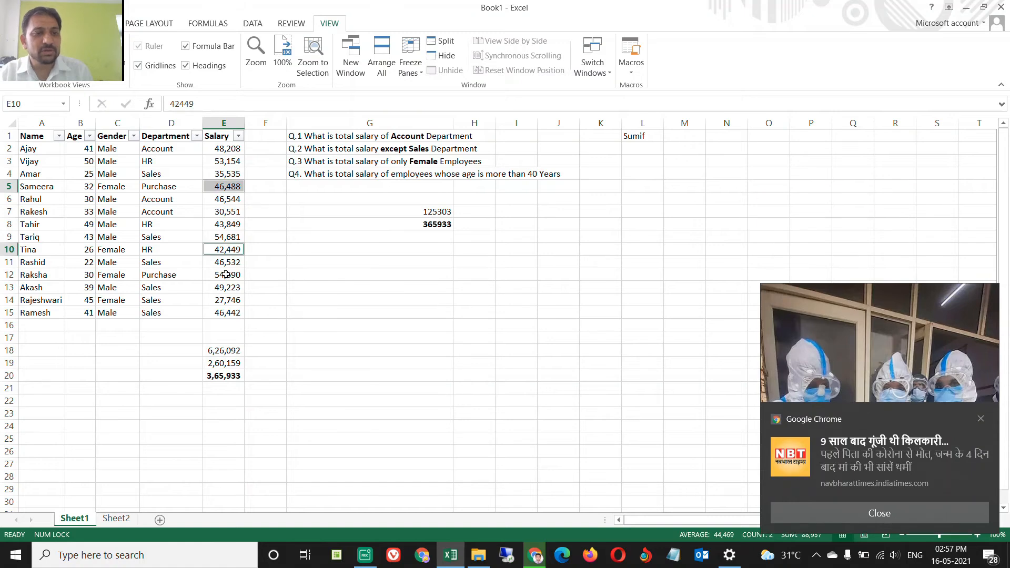
ctrl+click(226, 275)
ctrl+click(224, 299)
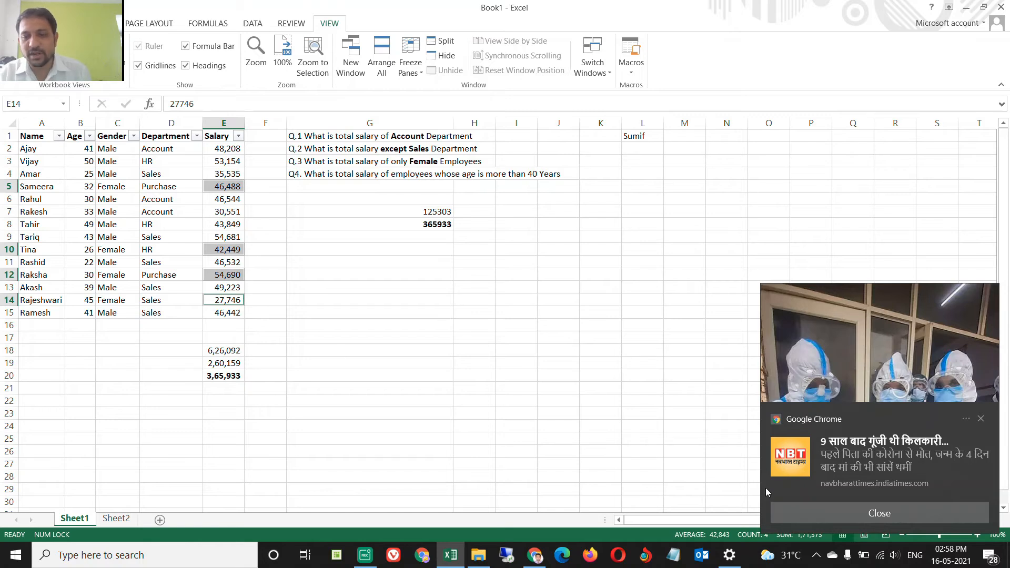
Add the female employees' salaries E5, E10, E12 and E14 with a plain addition formula in cell G16
click(355, 324)
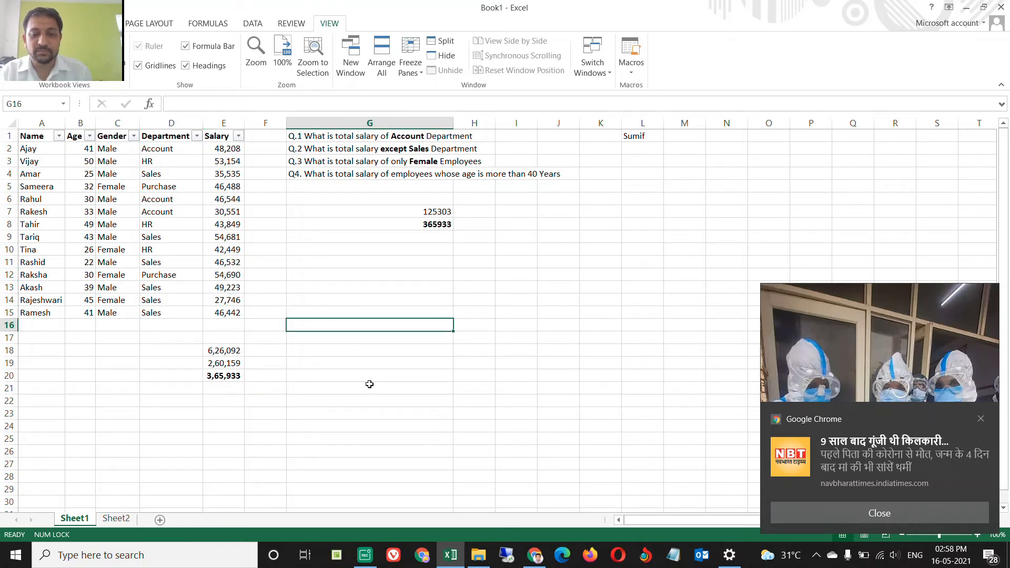
text(=)
click(238, 188)
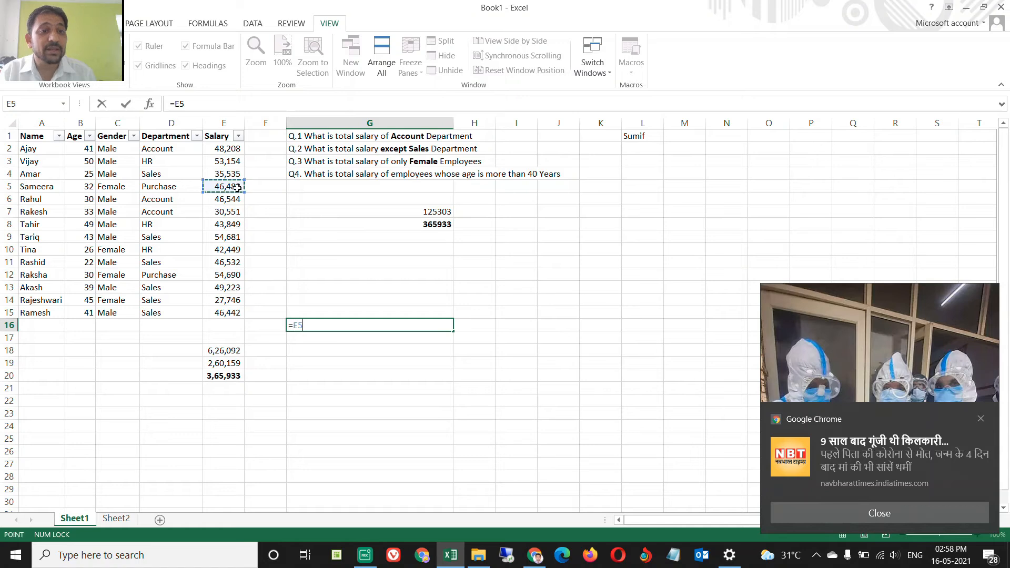
text(+)
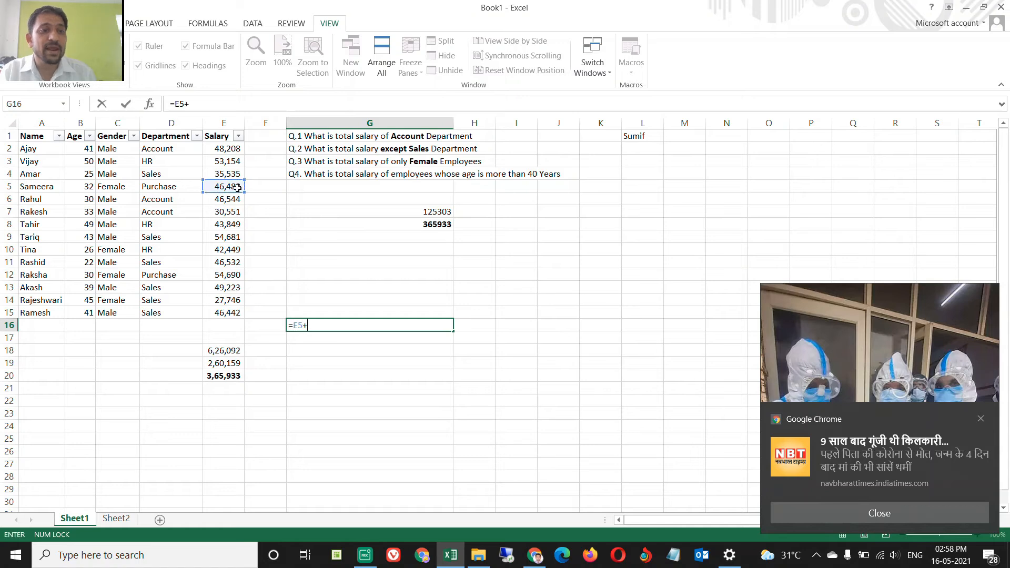
click(221, 250)
text(+)
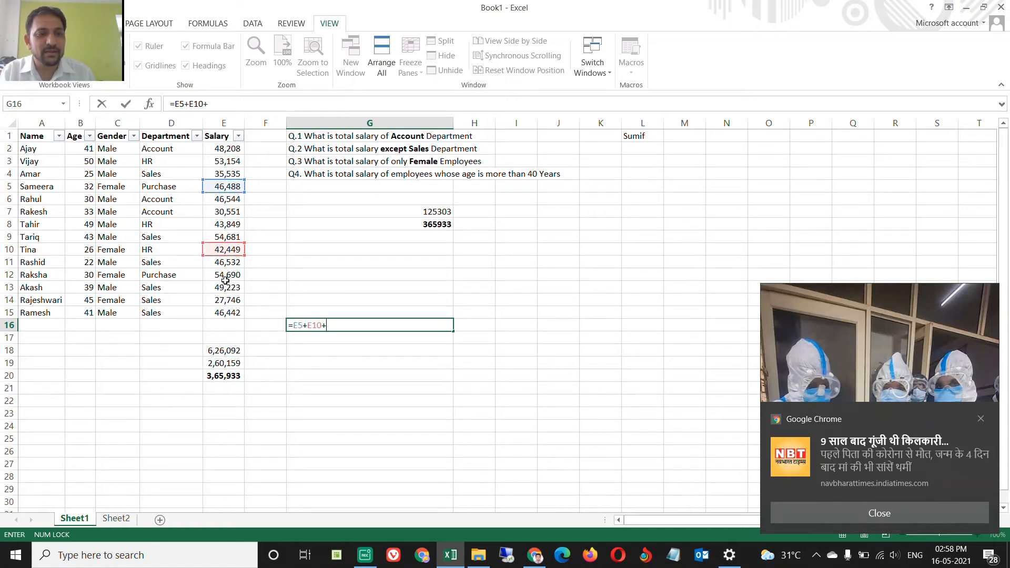
click(224, 276)
text(+)
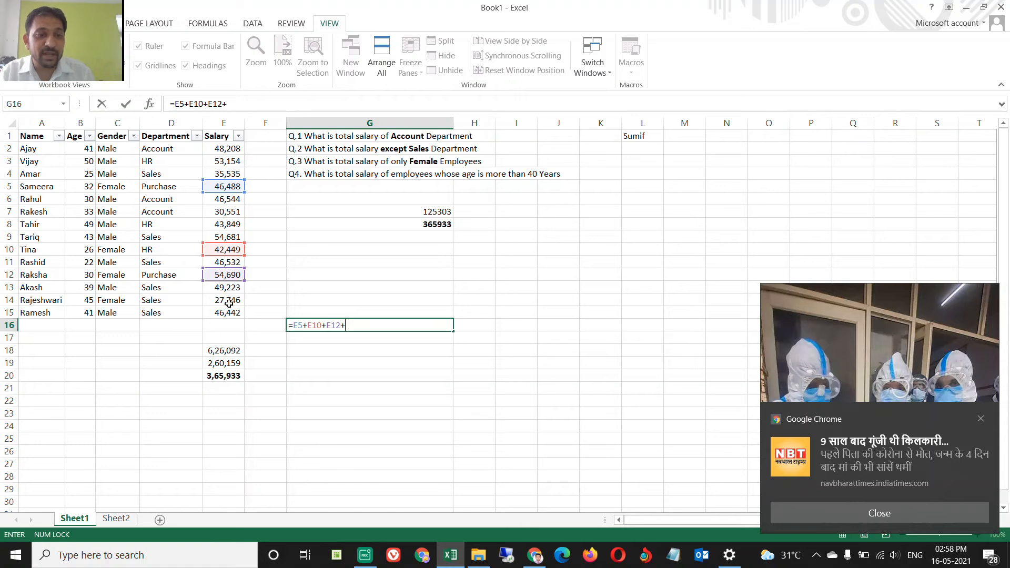
click(229, 301)
key(Return)
key(Up)
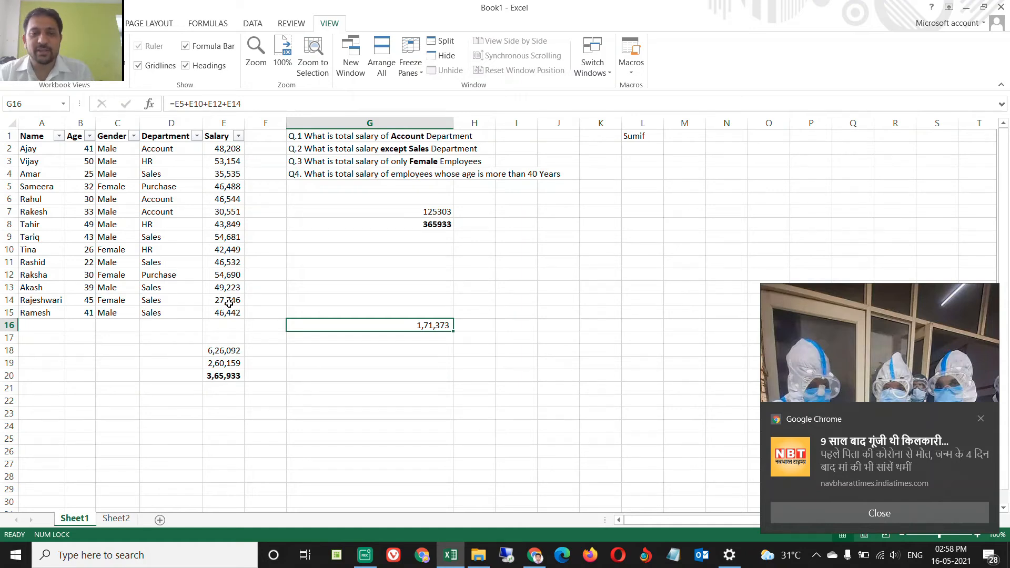
Start a SUMIF formula in cell G9 with the gender range C2:C15 and the criterion "Female"
key(Up)
key(Up)
key(Up)
key(Up)
key(Up)
key(Up)
key(Up)
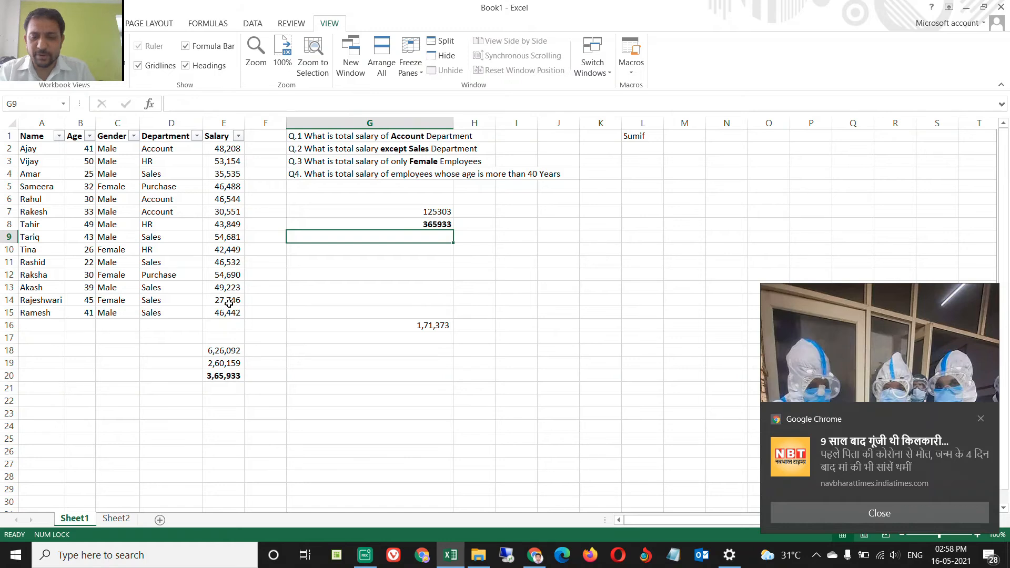
text(=sum)
key(Down)
key(Tab)
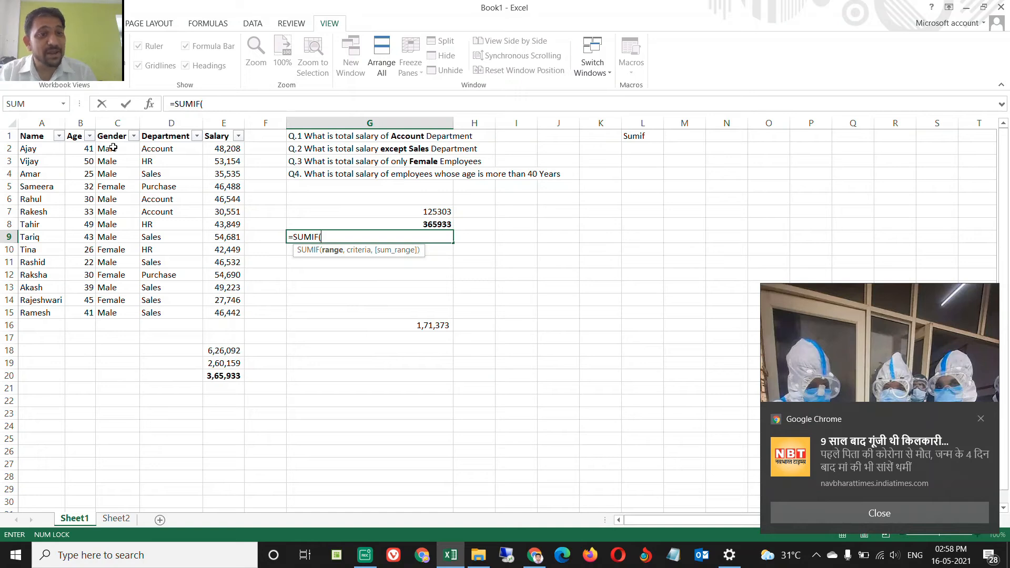
drag(113, 147, 112, 314)
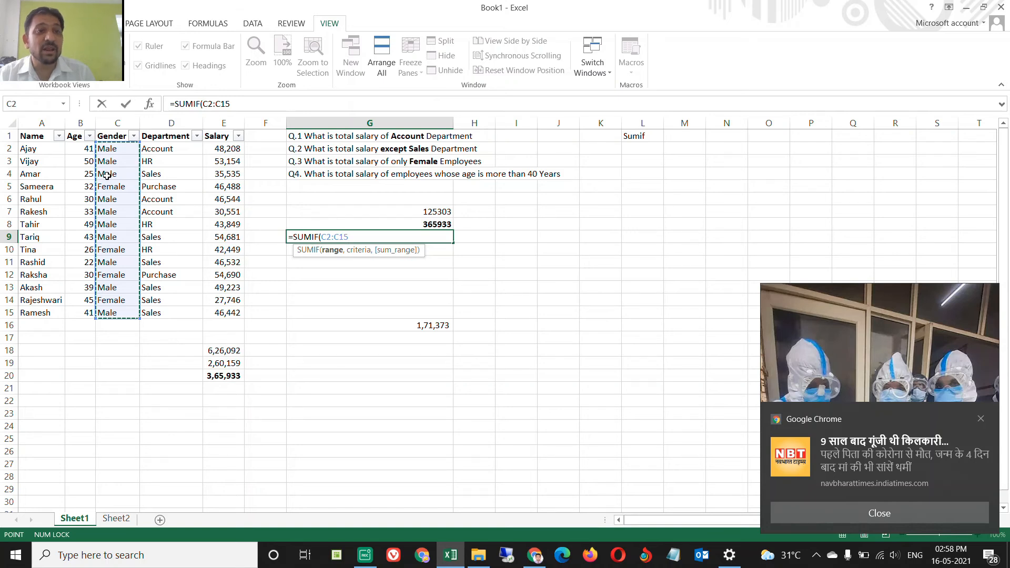
text(,)
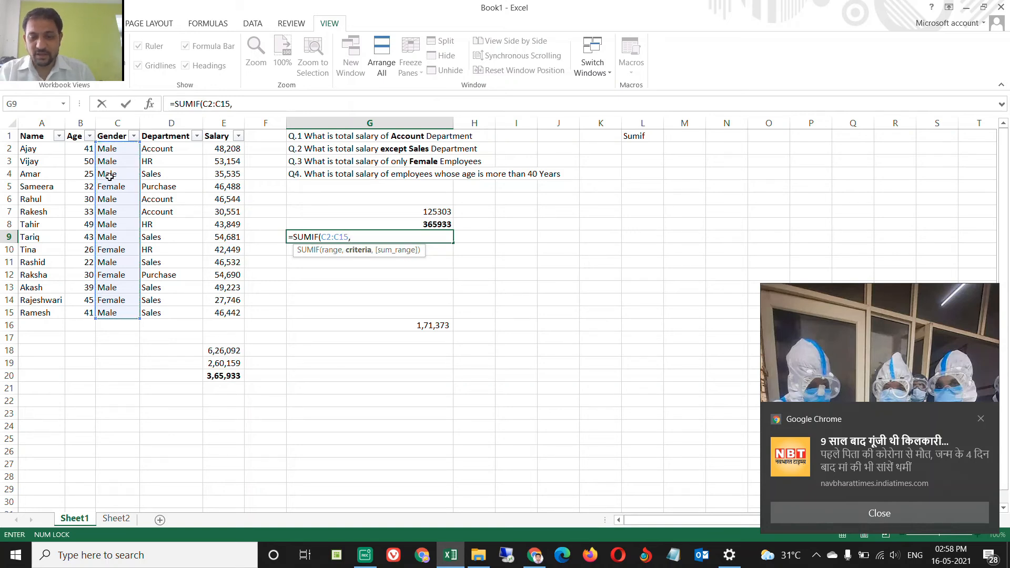
text("Female)
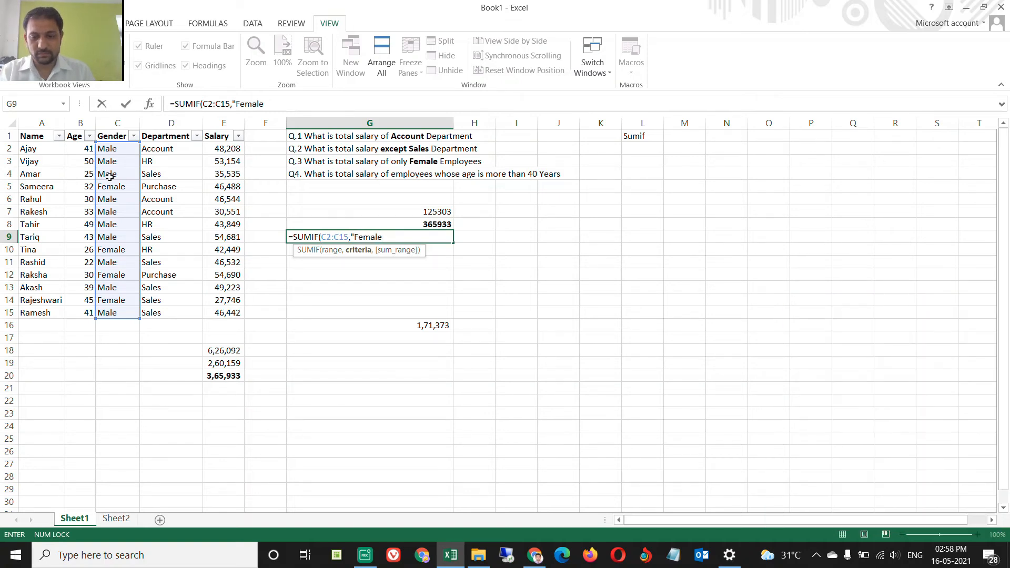
text(",)
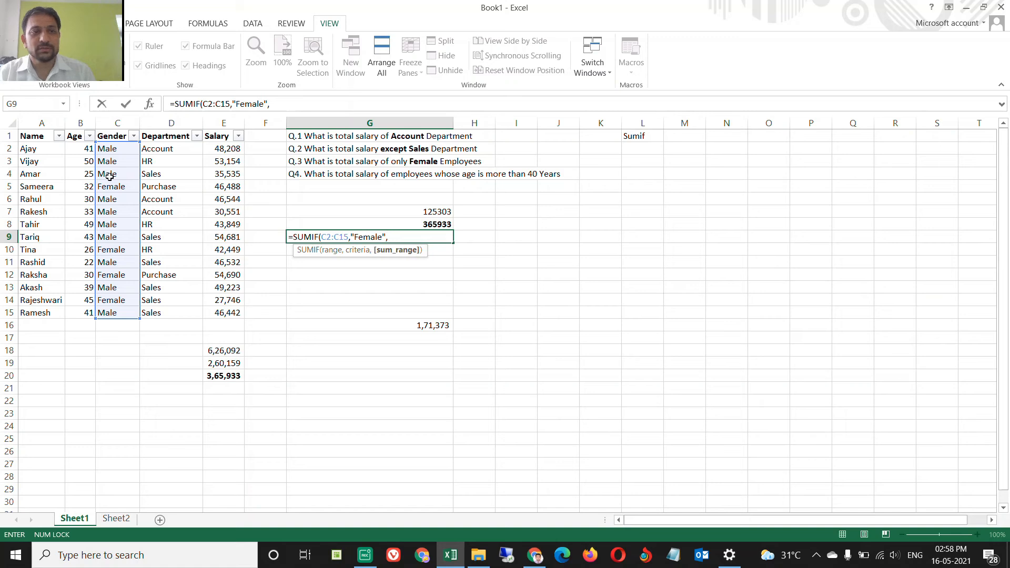
Complete the G9 SUMIF formula with sum range E2:E15 and make its result bold
click(229, 149)
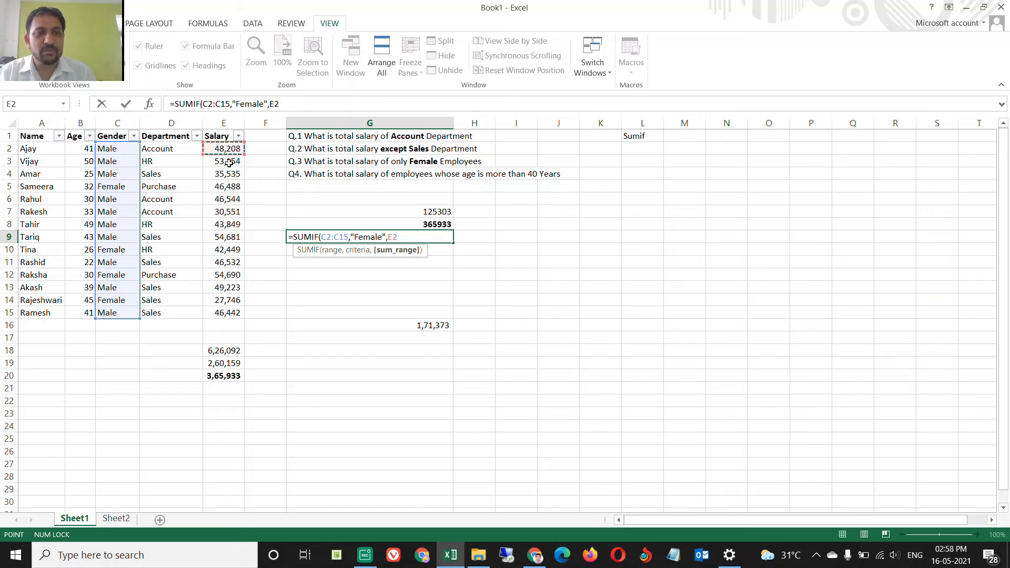
drag(228, 162, 225, 313)
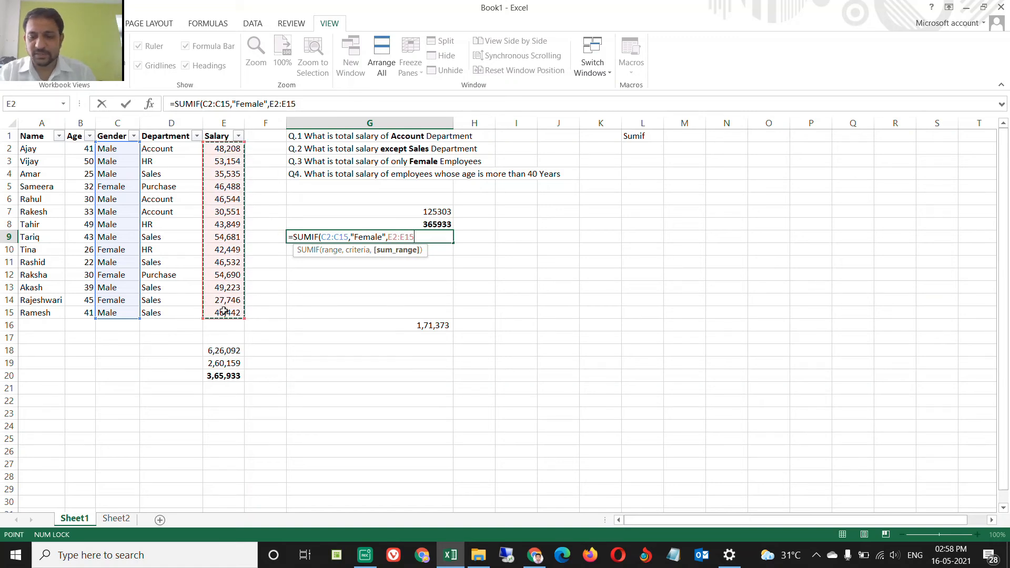
text())
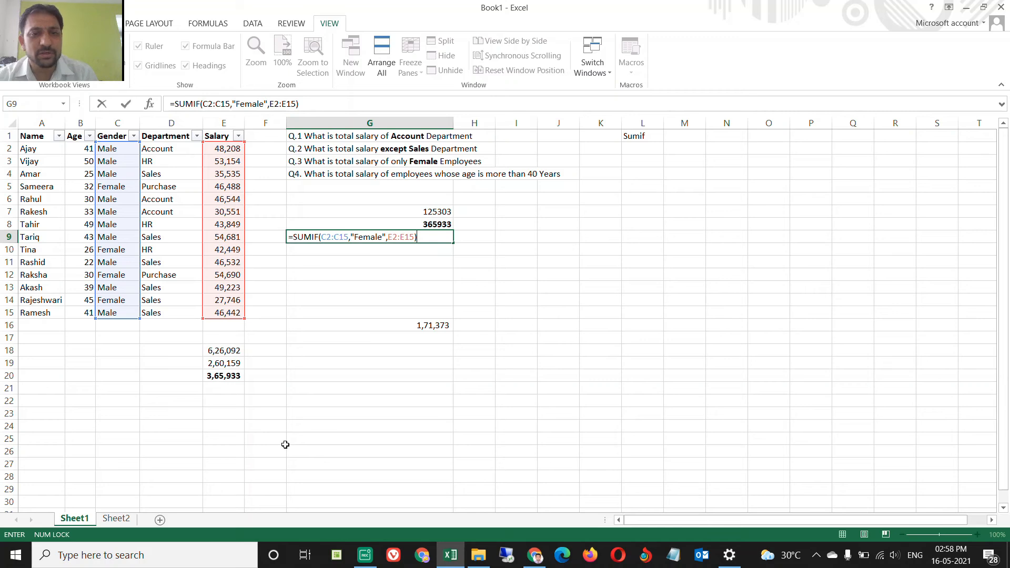
key(Return)
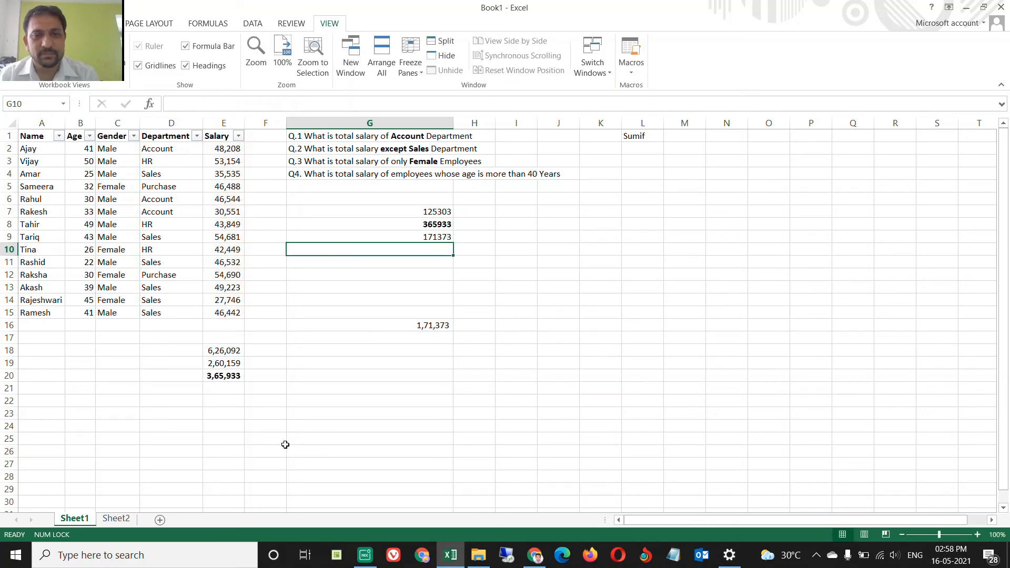
key(Up)
key(ctrl+b)
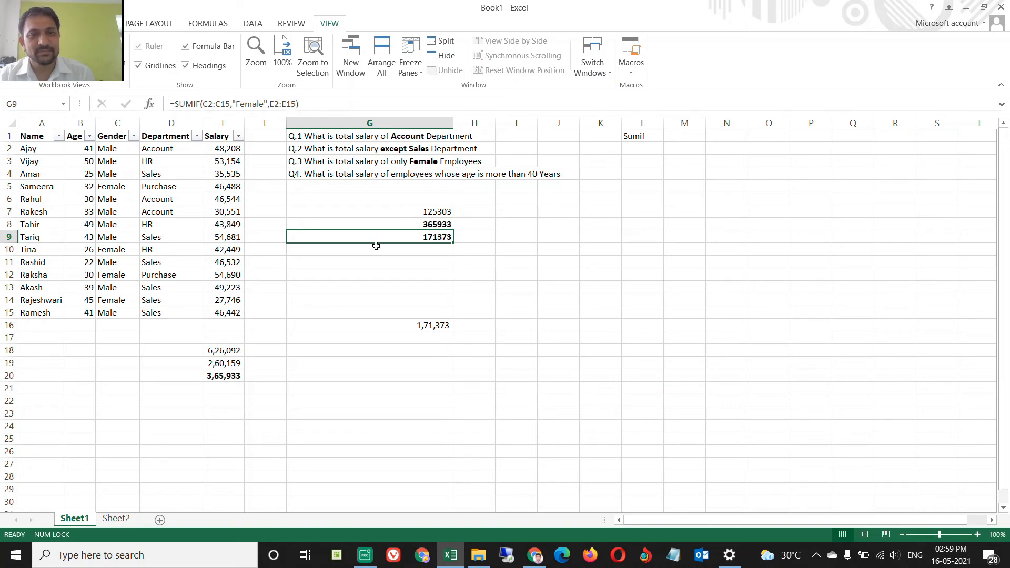
Make the words "age is more than 40" bold within the Q4 question text in cell G4
click(322, 172)
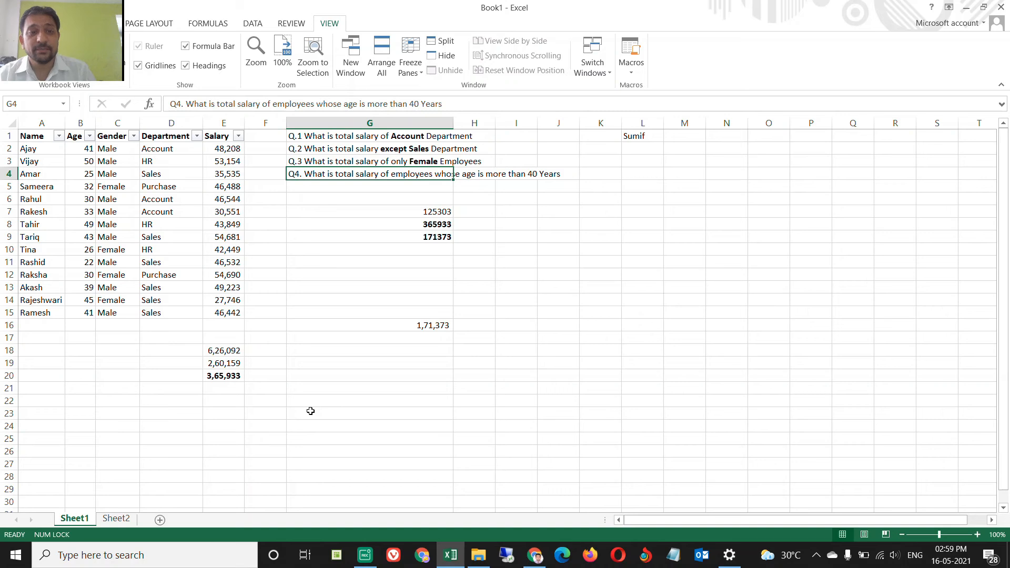
key(F2)
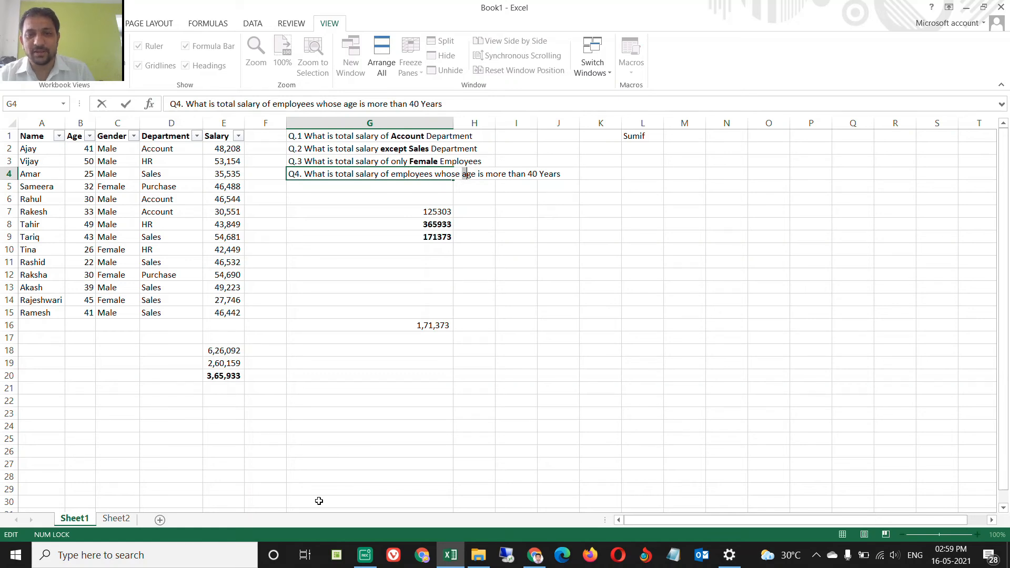
key(shift+Right)
key(shift+Right)
key(shift+Right)
key(shift+Right)
key(shift+Right)
key(shift+Right)
key(shift+Right)
key(shift+Right)
key(shift+Right)
key(shift+Right)
key(shift+Right)
key(shift+Right)
key(shift+Right)
key(shift+Right)
key(shift+Right)
key(shift+Right)
key(shift+Right)
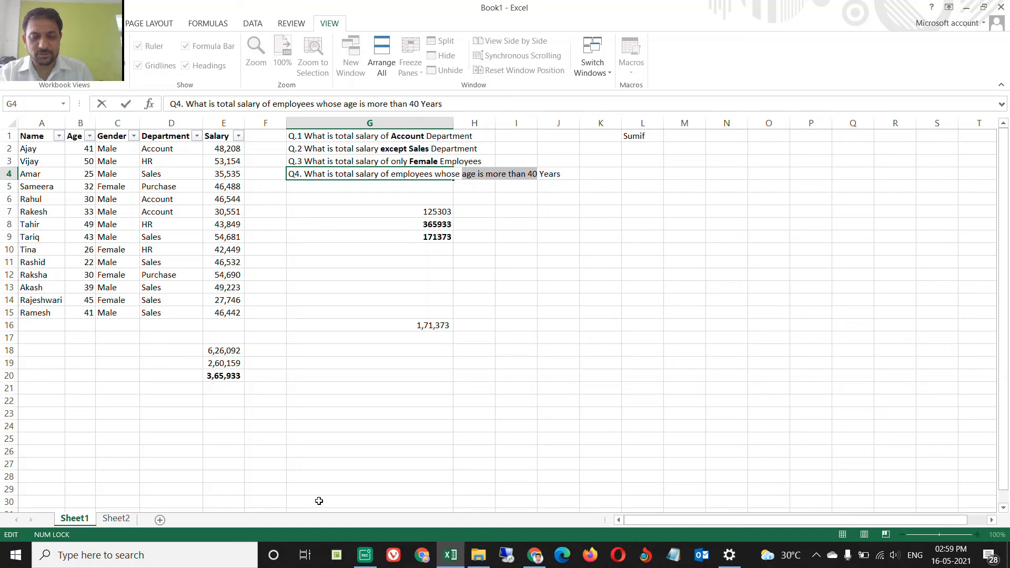
key(ctrl+b)
key(Return)
Select the salaries of employees older than 40 in E2:E3, E8:E9 and E14:E15 together to check their sum
key(Down)
key(Down)
key(Down)
key(Down)
key(Down)
key(Down)
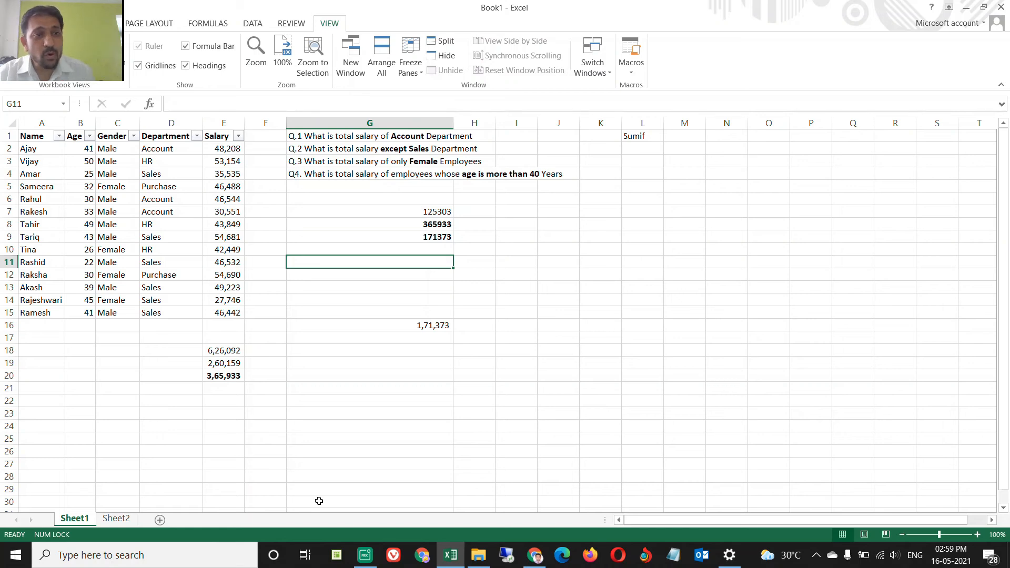
key(Up)
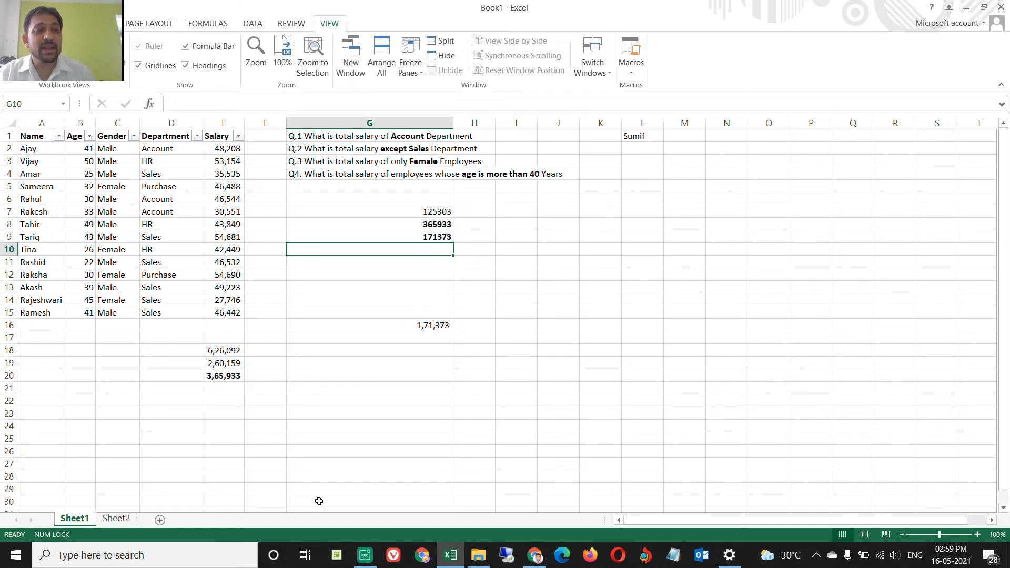
key(Left)
key(Left)
key(Left)
key(Left)
key(Left)
key(Up)
key(Up)
key(Up)
key(Up)
key(Up)
key(Up)
key(Up)
key(Up)
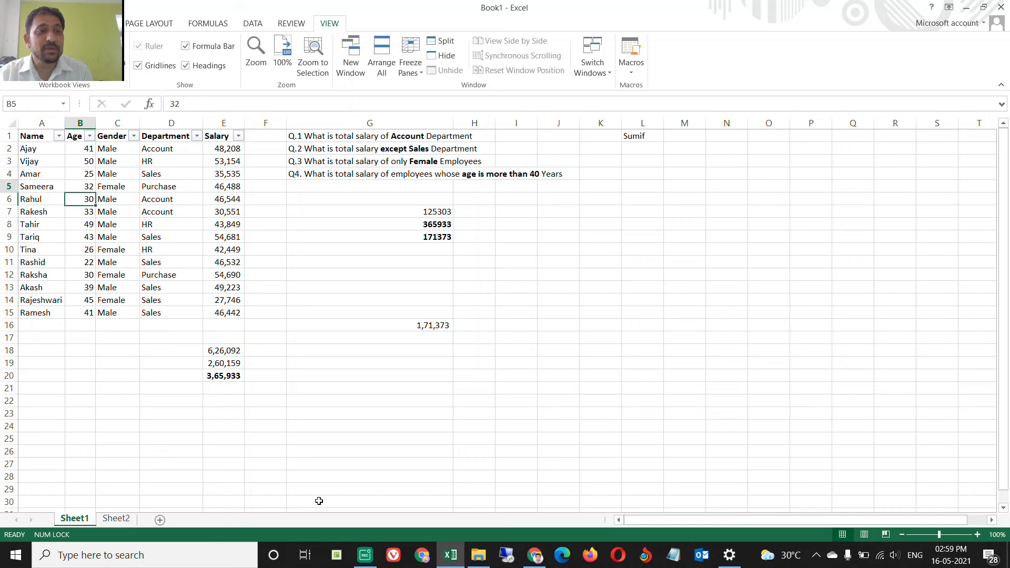
key(Right)
key(Right)
key(Right)
key(shift+Down)
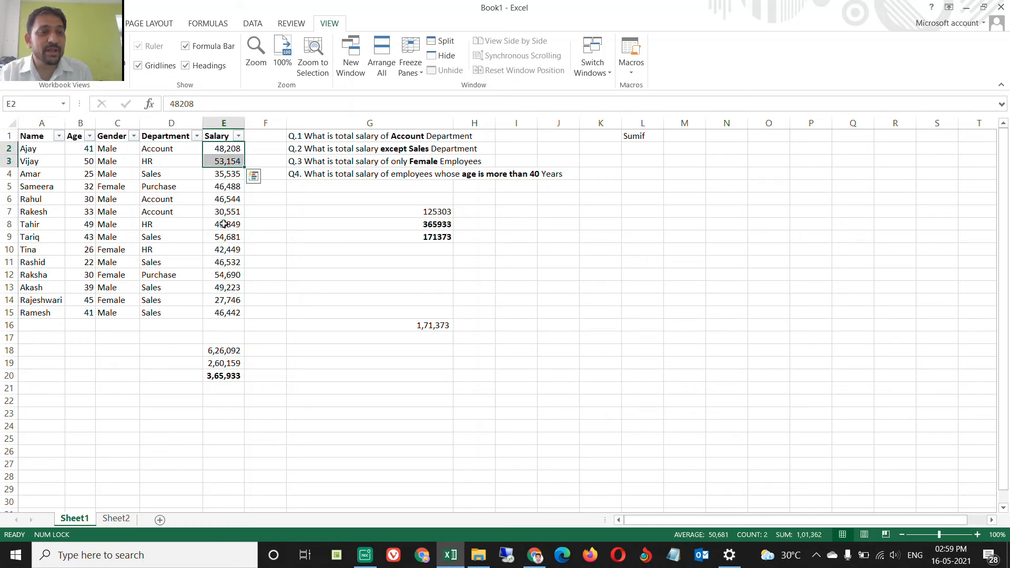
ctrl+click(225, 224)
drag(224, 229, 224, 237)
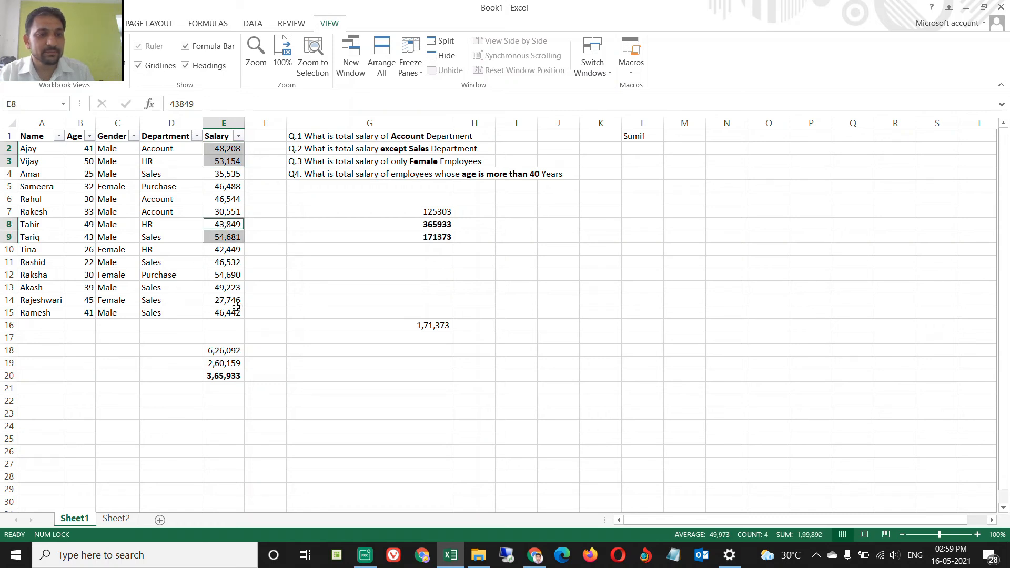
drag(236, 300, 236, 311)
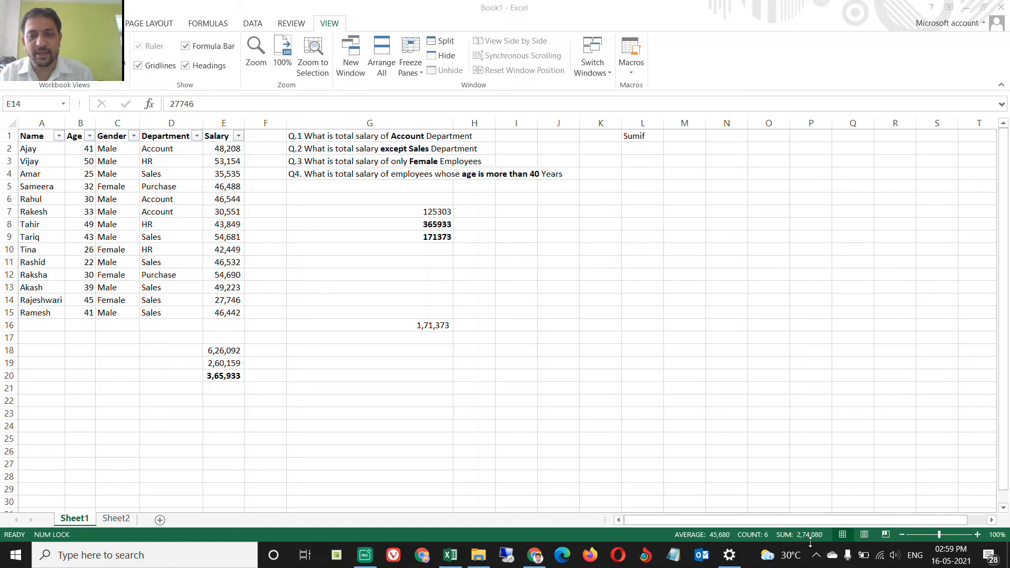
Start a SUMIF formula in cell G10 with the age range B2:B15 and the criterion ">40"
click(420, 250)
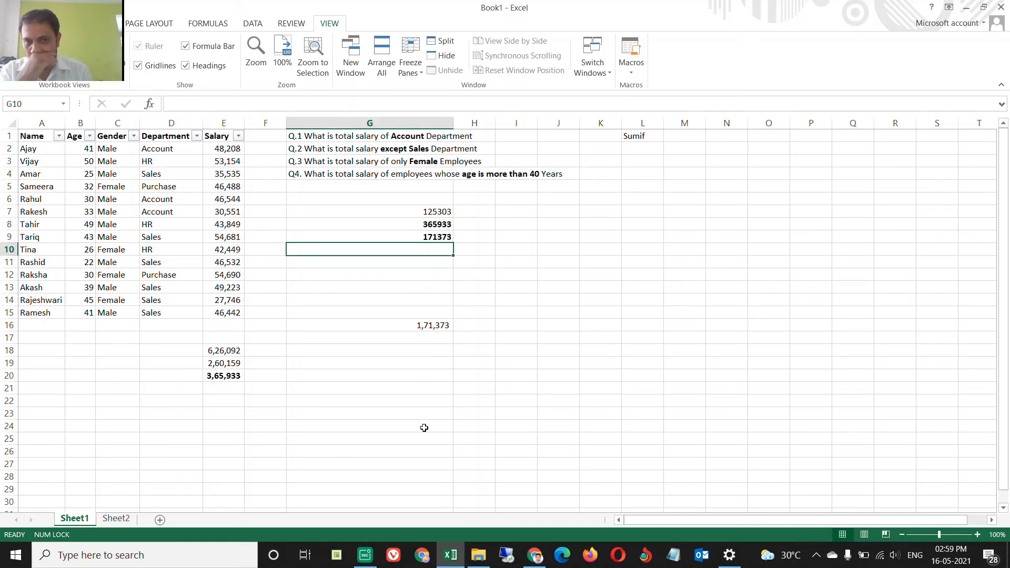
text(=SUMIF()
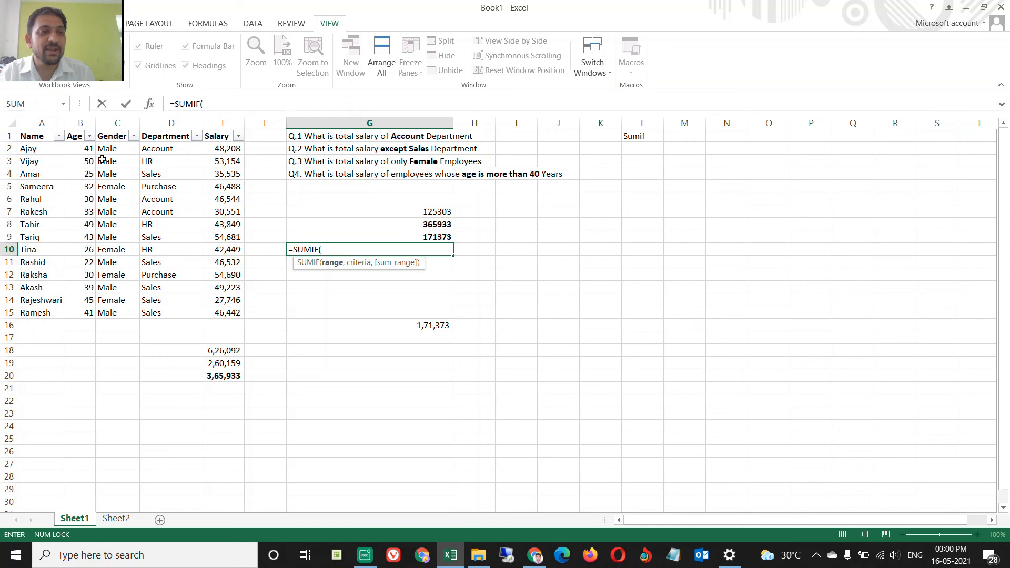
drag(79, 148, 77, 311)
text(,)
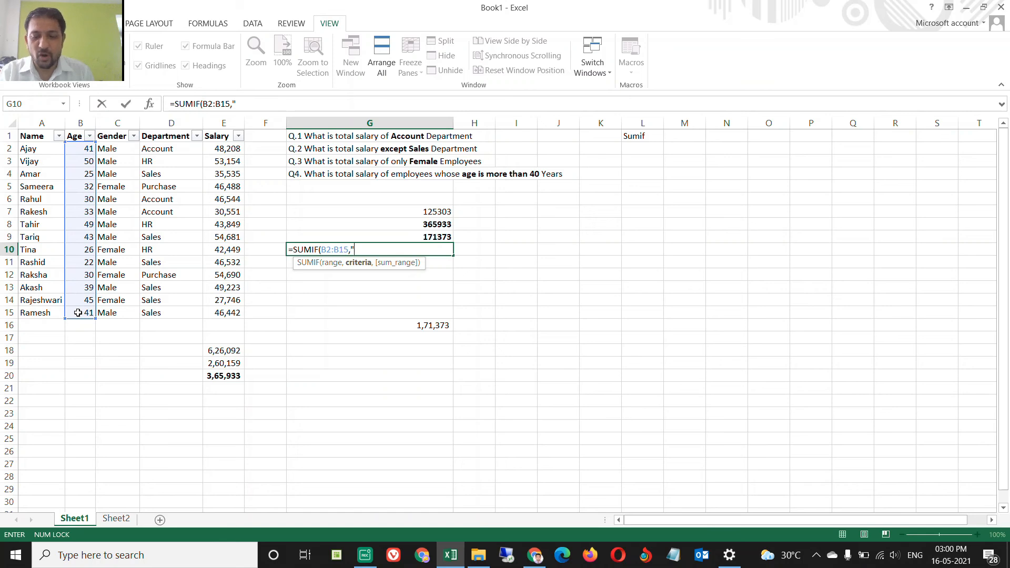
text(">4)
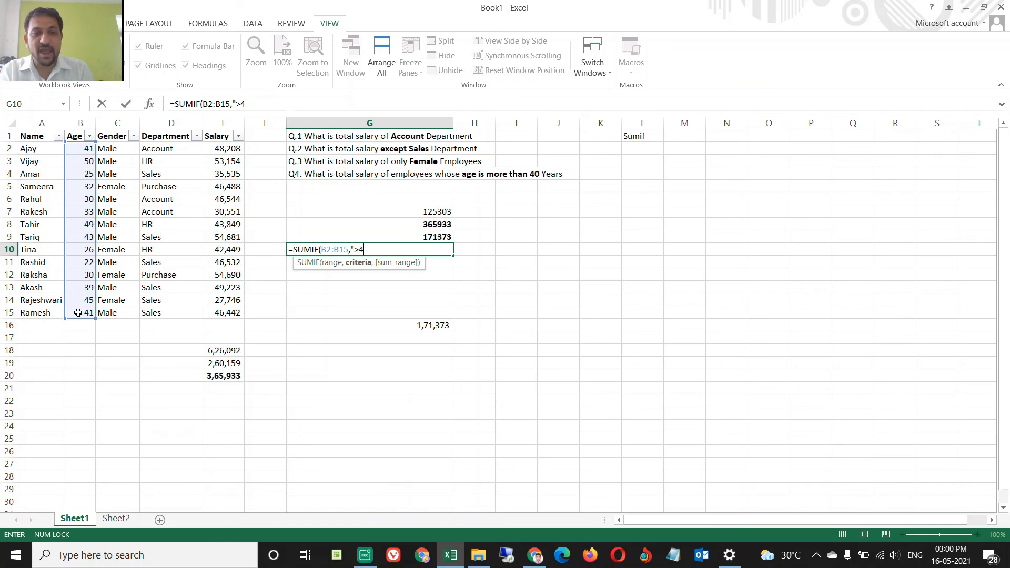
text(0)
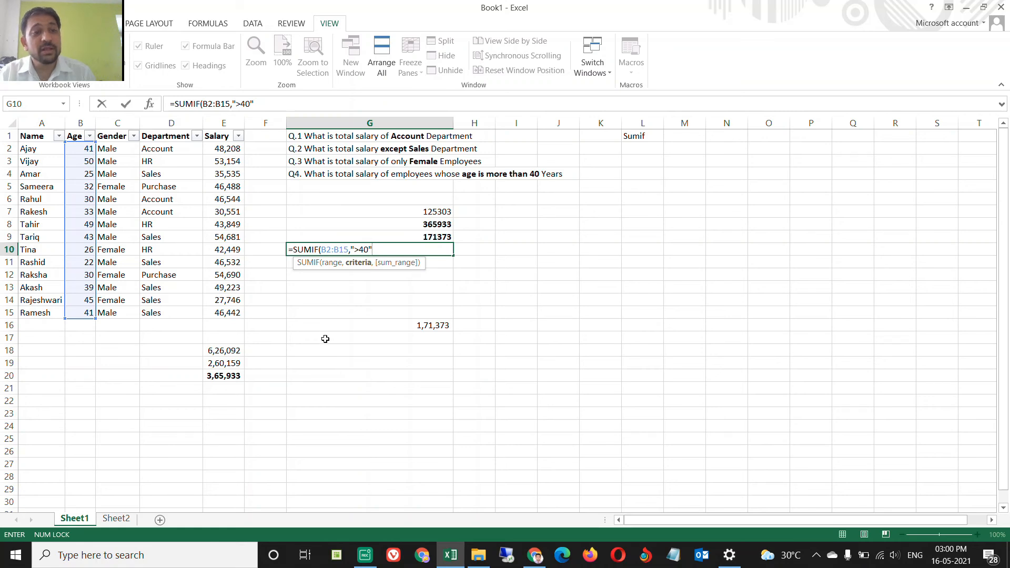
text(,)
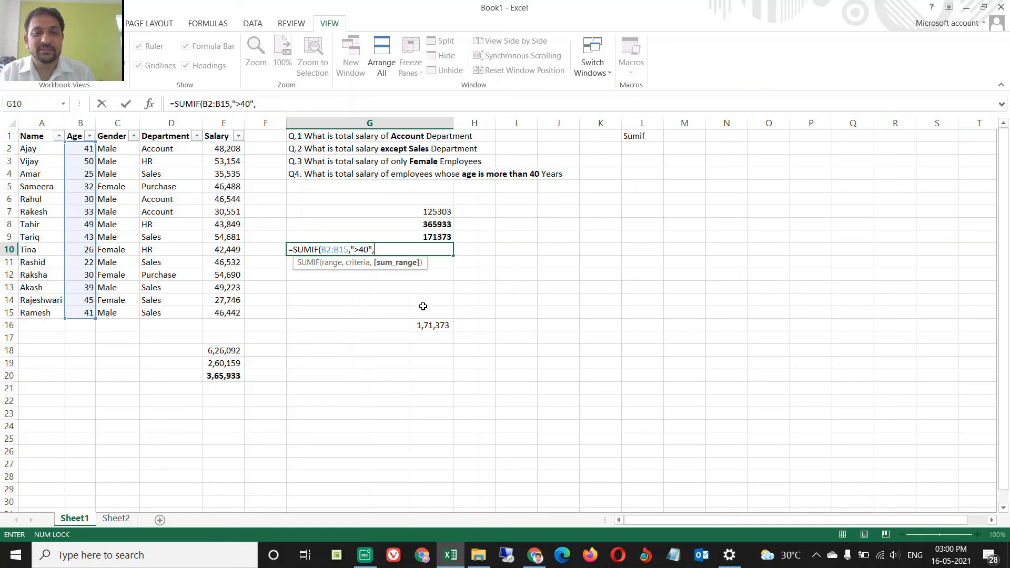
Complete the G10 SUMIF formula with sum range E2:E15 and make its result bold
drag(226, 149, 226, 314)
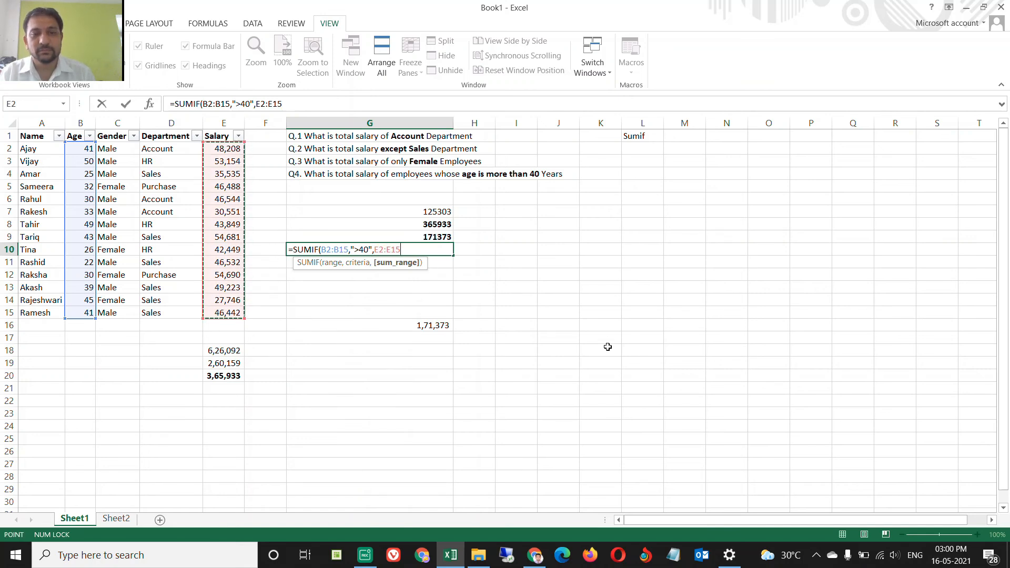
key(Return)
key(Up)
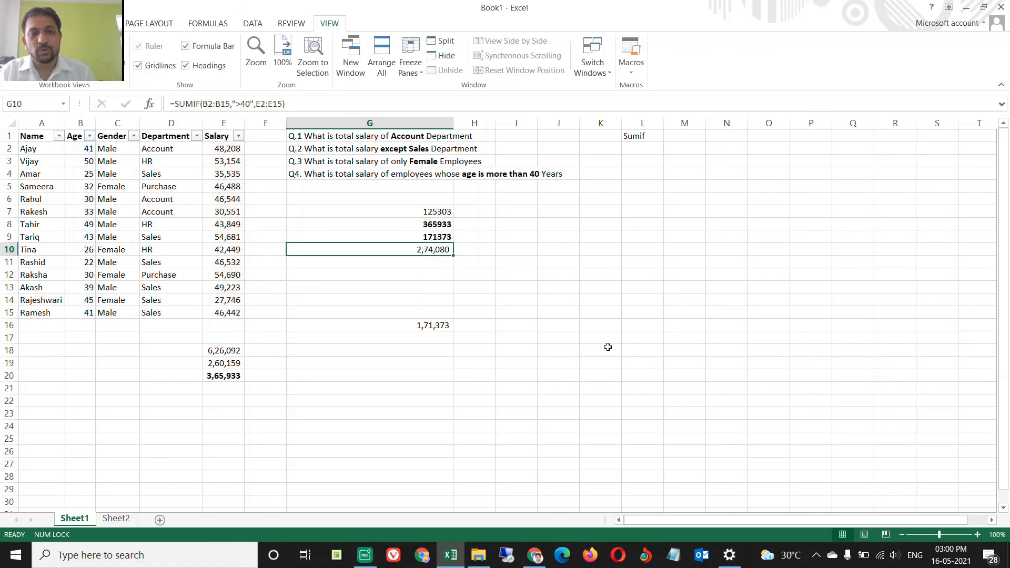
key(ctrl+b)
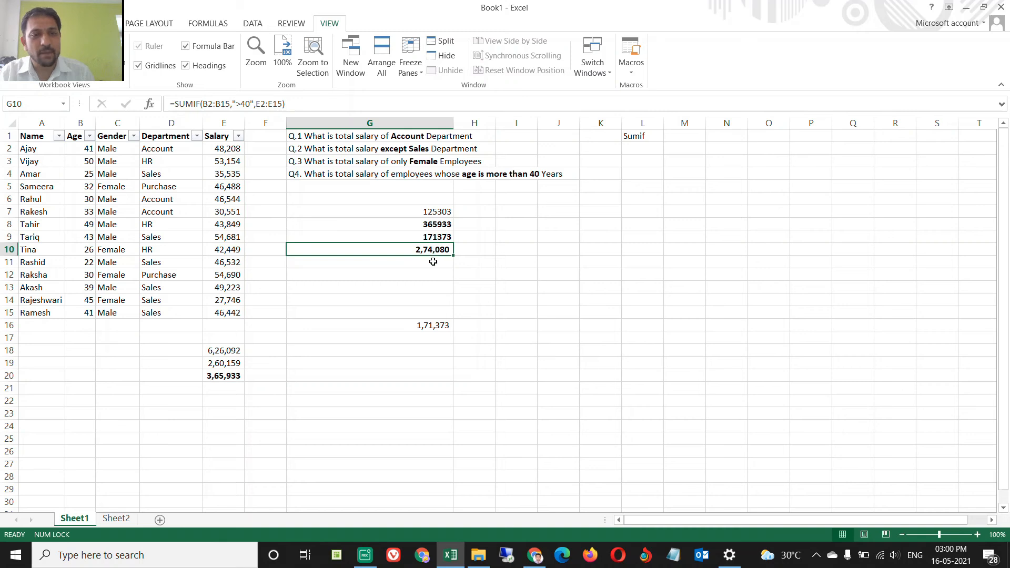
Add the salaries in E2, E3, E8, E9, E14 and E15 with a plain addition formula in cell G18
click(378, 350)
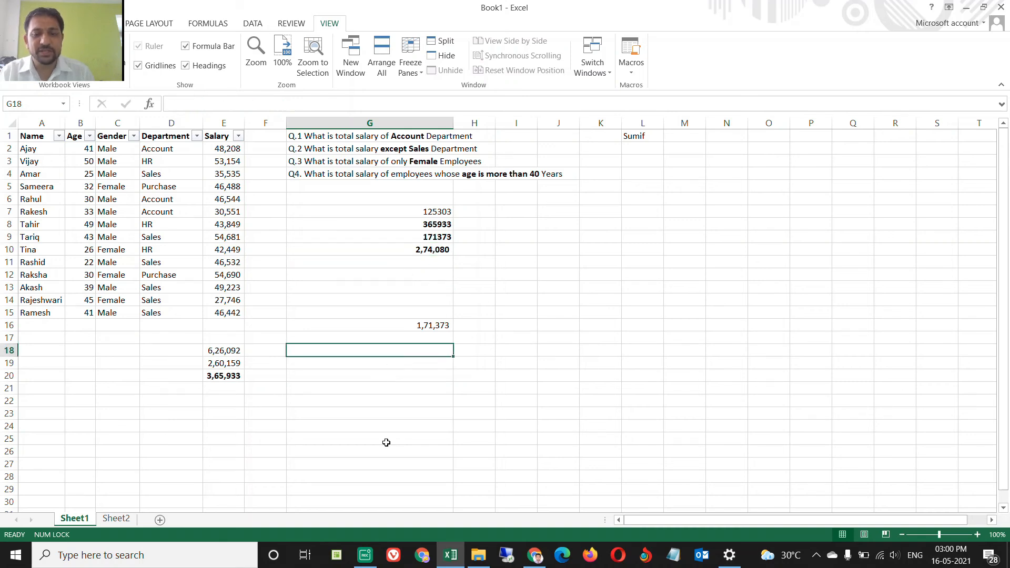
text(=)
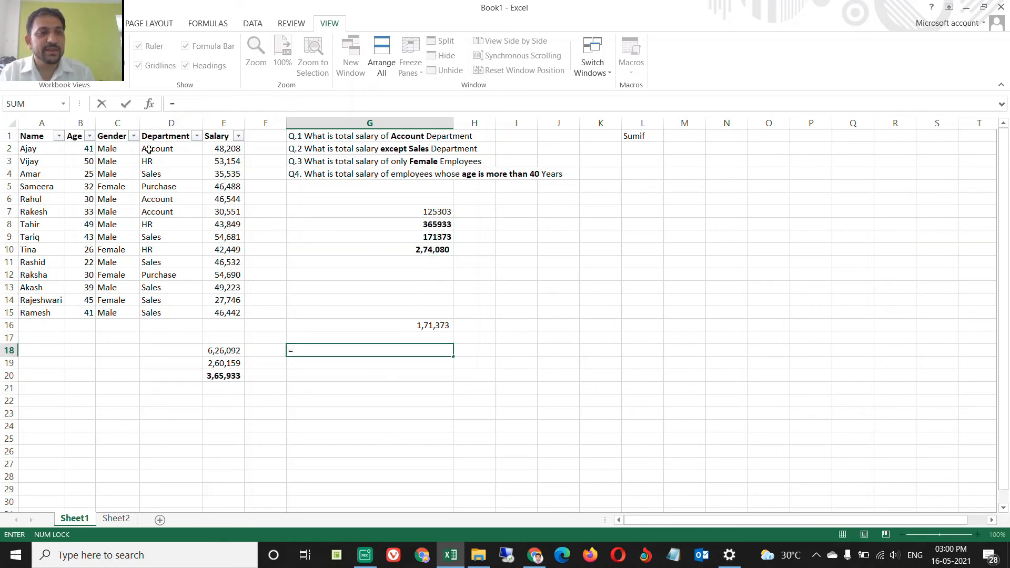
click(216, 148)
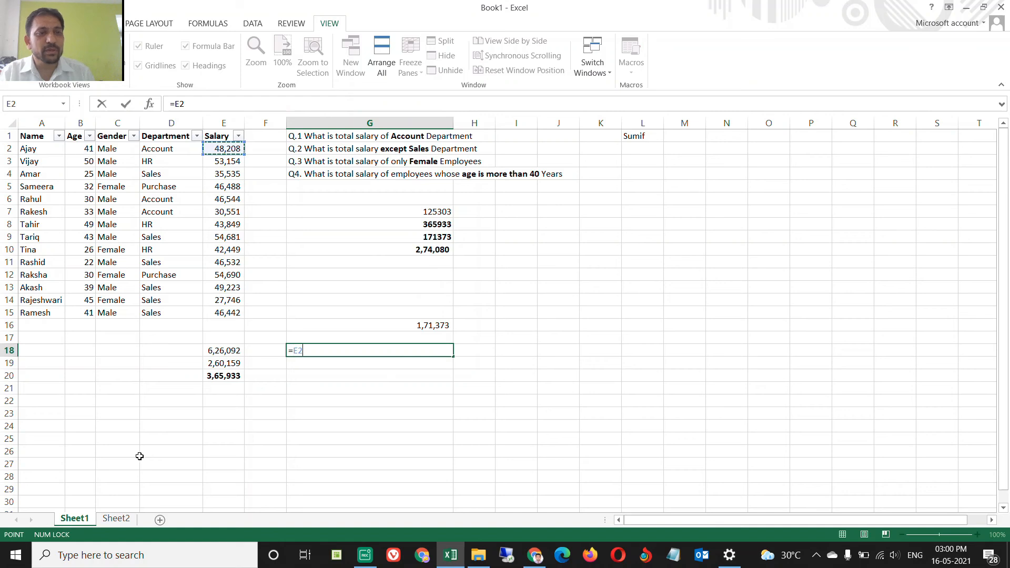
text(+)
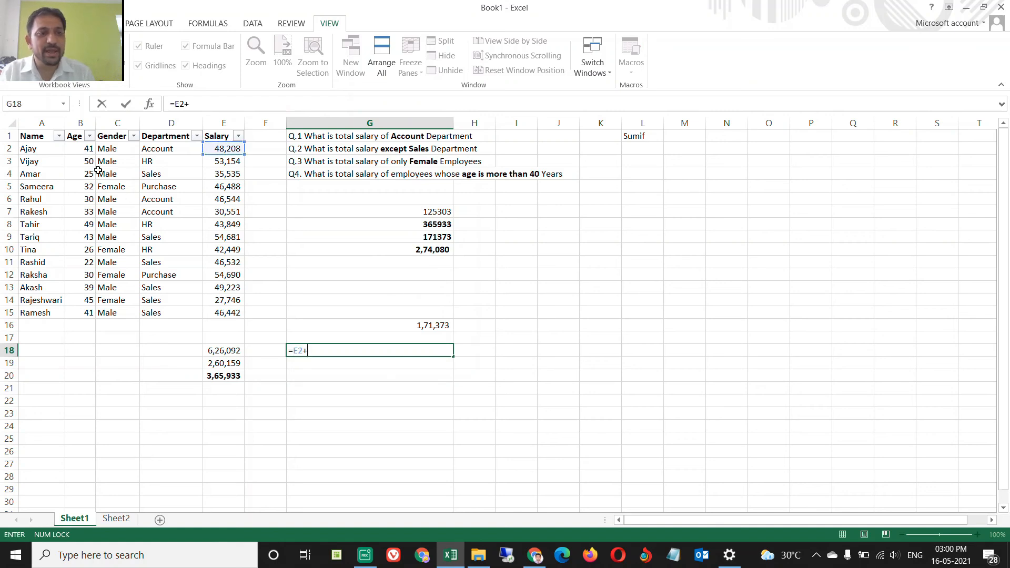
click(222, 162)
text(+)
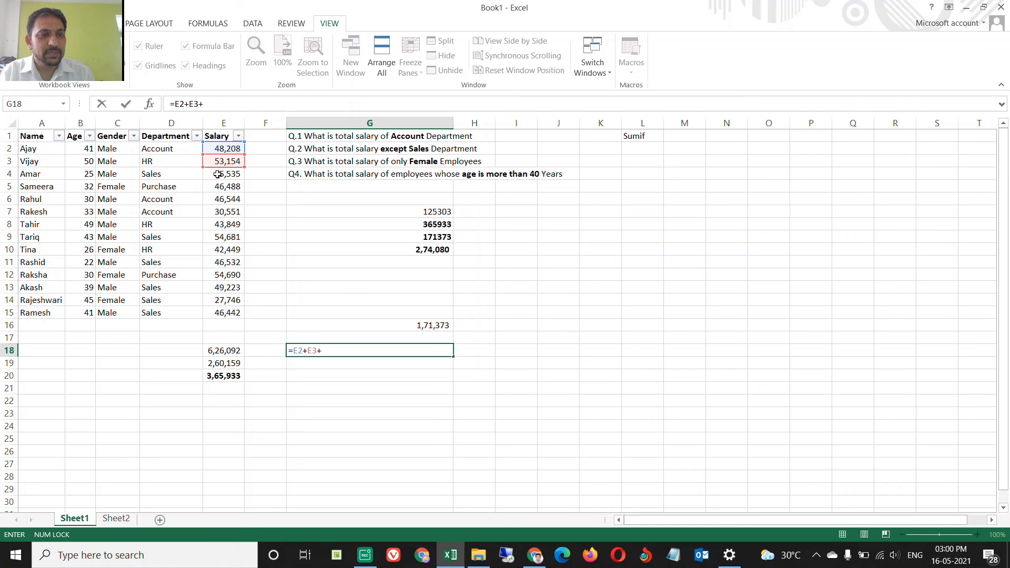
click(221, 227)
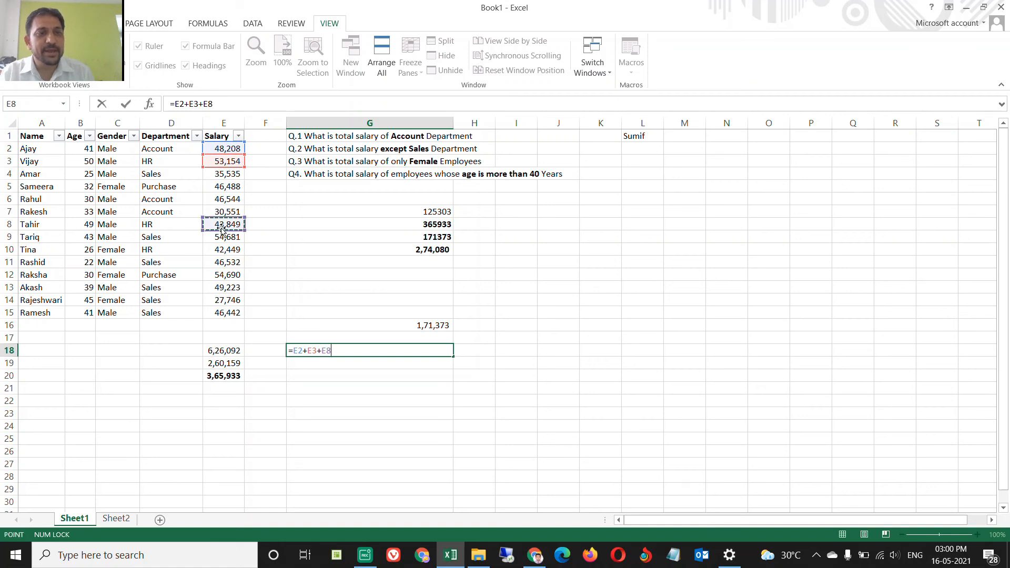
text(+)
click(223, 241)
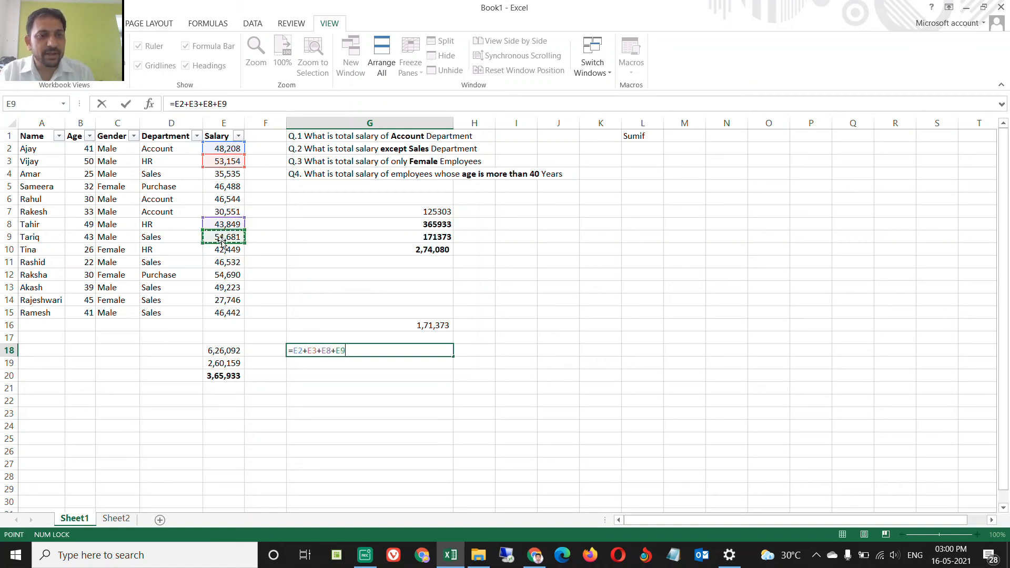
text(+)
click(220, 301)
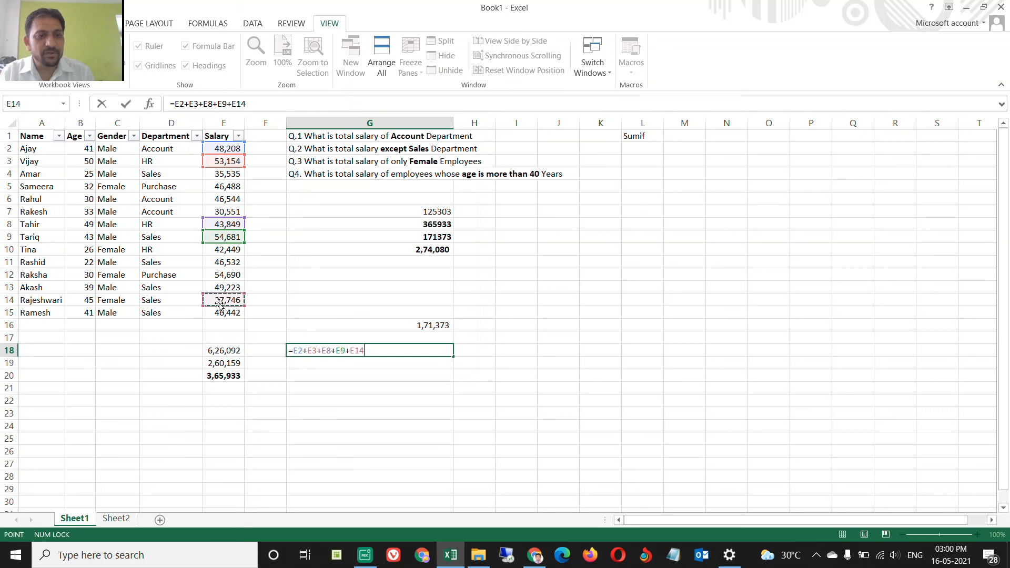
text(+)
click(223, 313)
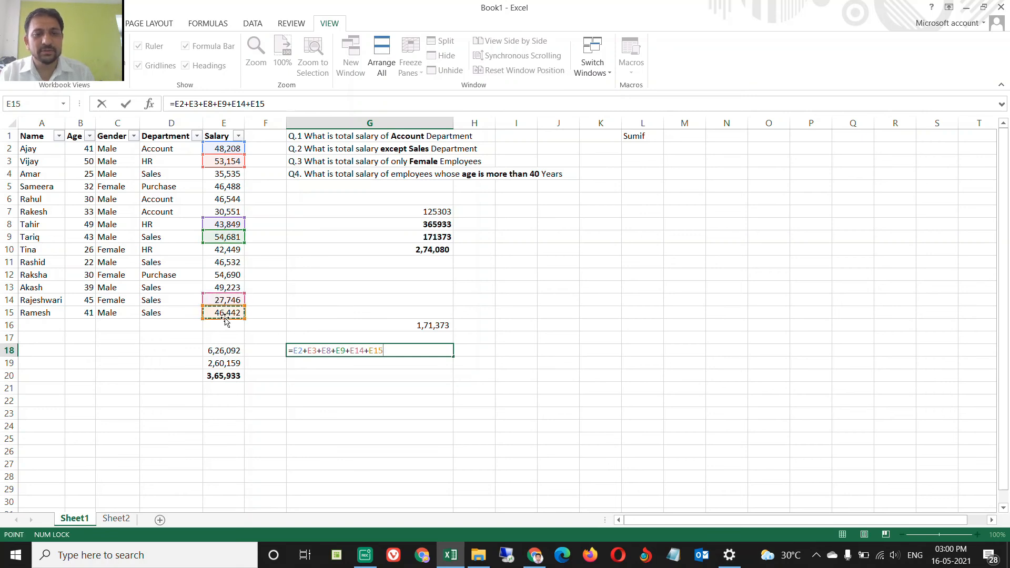
key(Return)
key(Up)
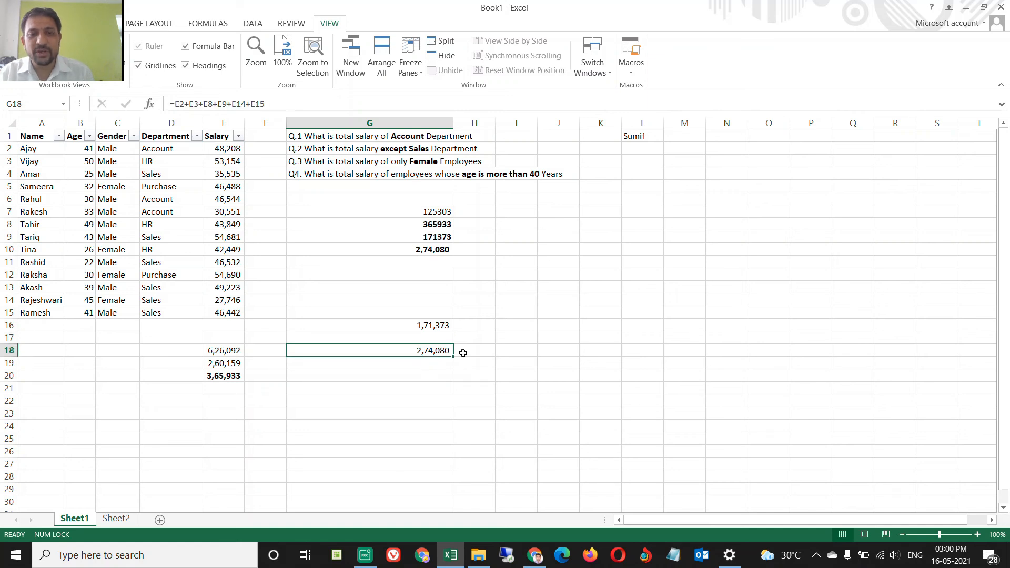
Compare the SUMIF answer in G10 with the manual total in G18, and review L1 and the formula in G7
click(440, 250)
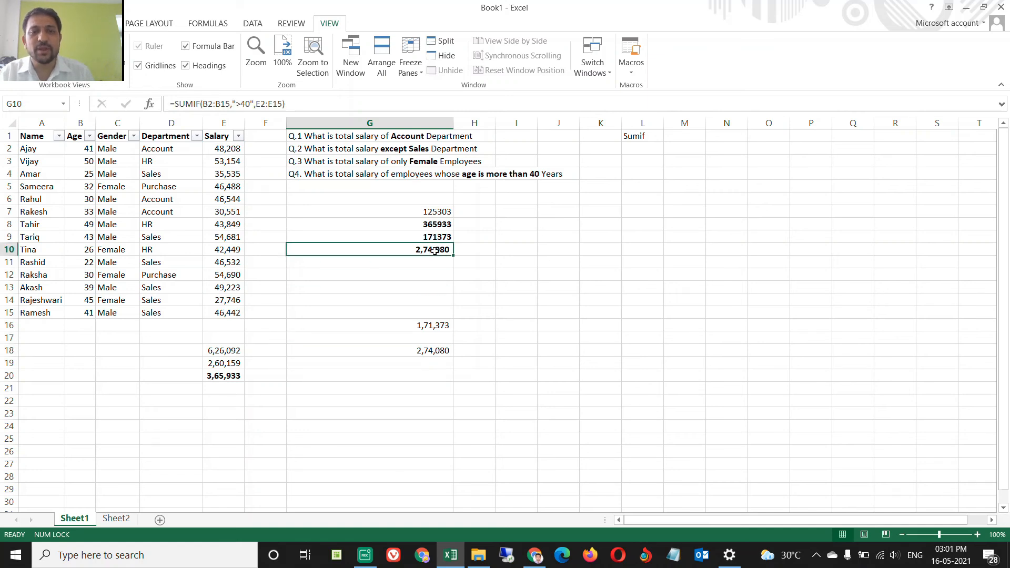
click(444, 351)
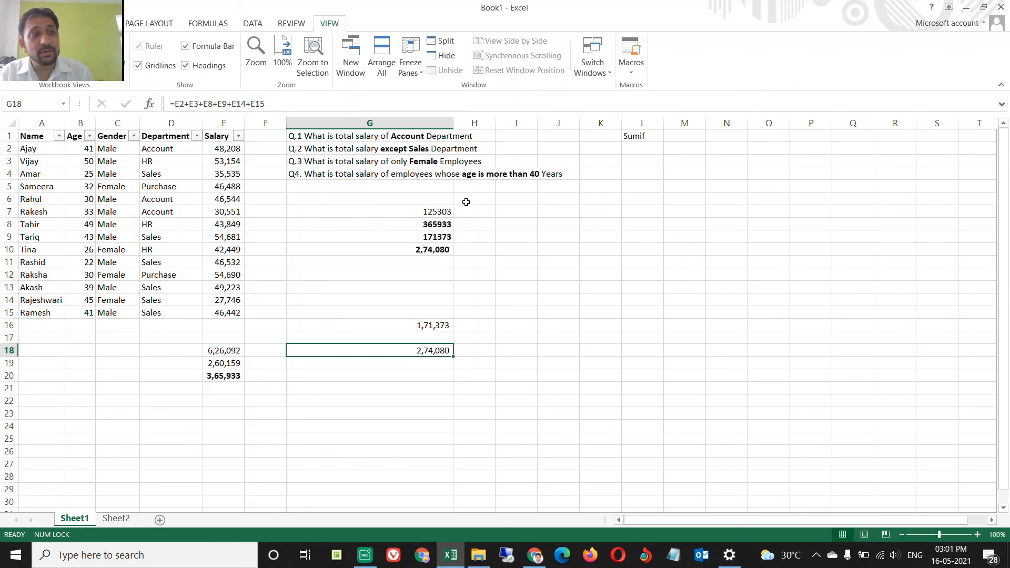
click(640, 135)
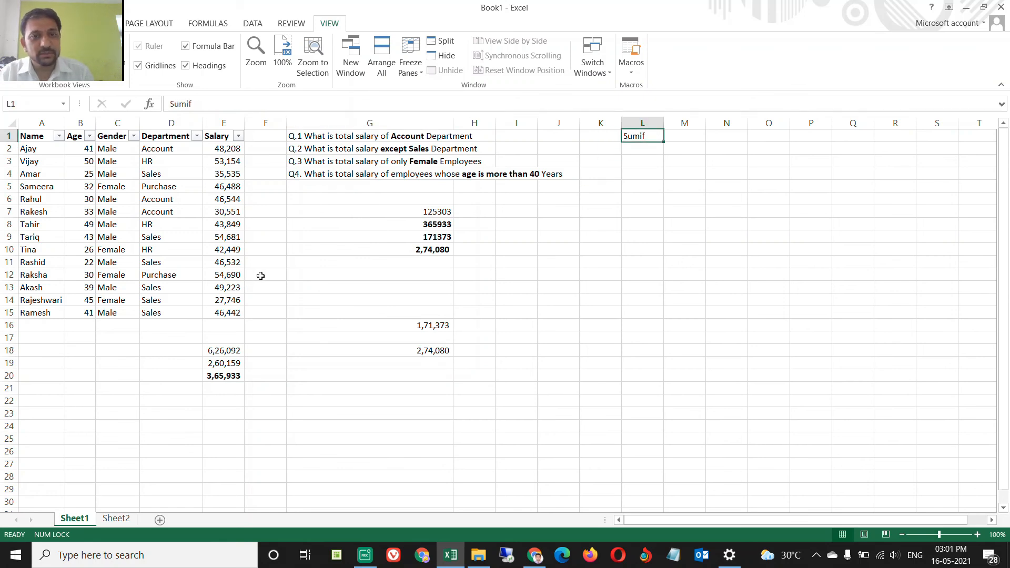
click(426, 213)
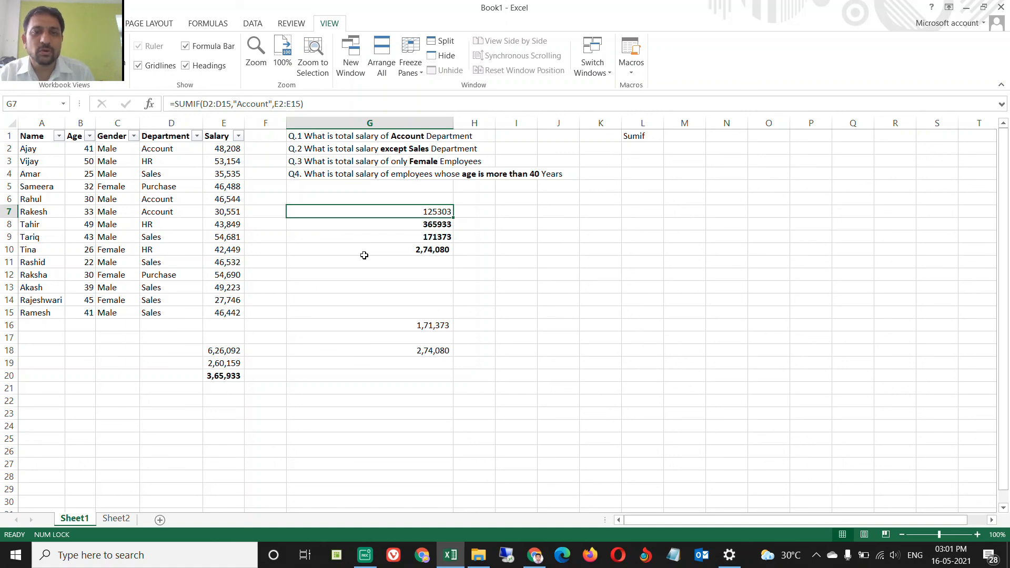
Copy the Q.5 question about male HR employees from Sheet2 cell A1 into Sheet1 cell L4
click(117, 519)
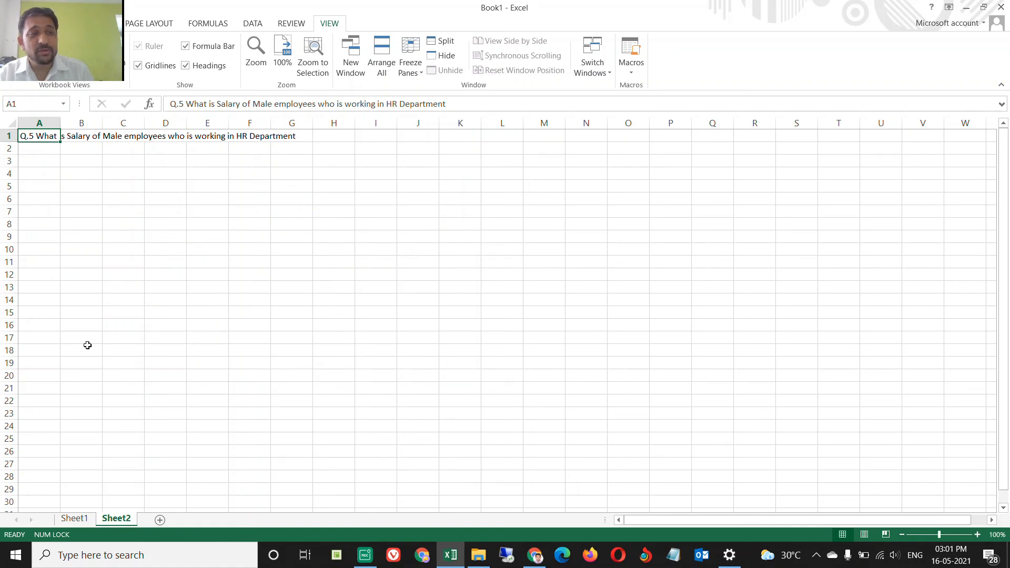
key(ctrl+c)
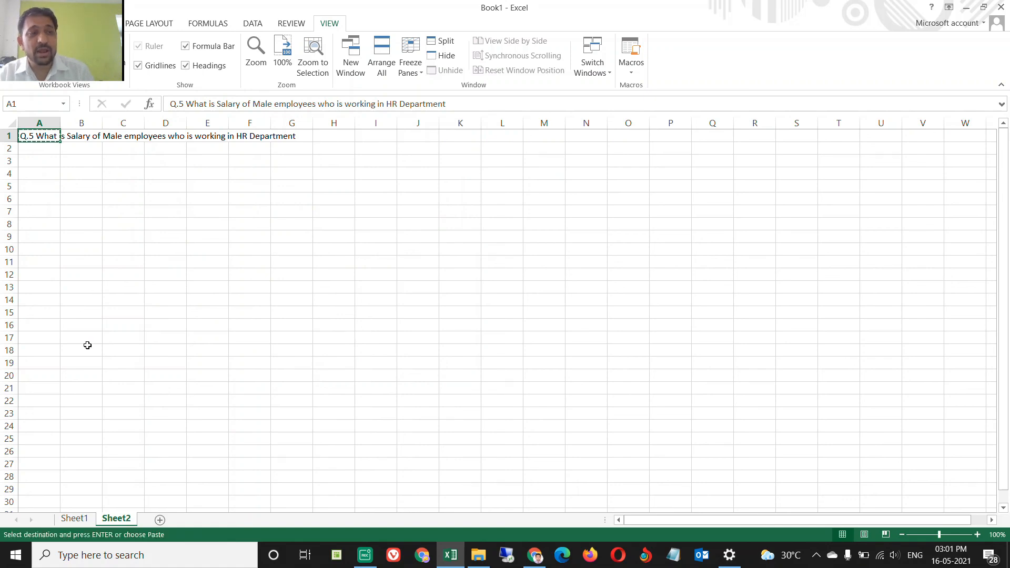
click(75, 518)
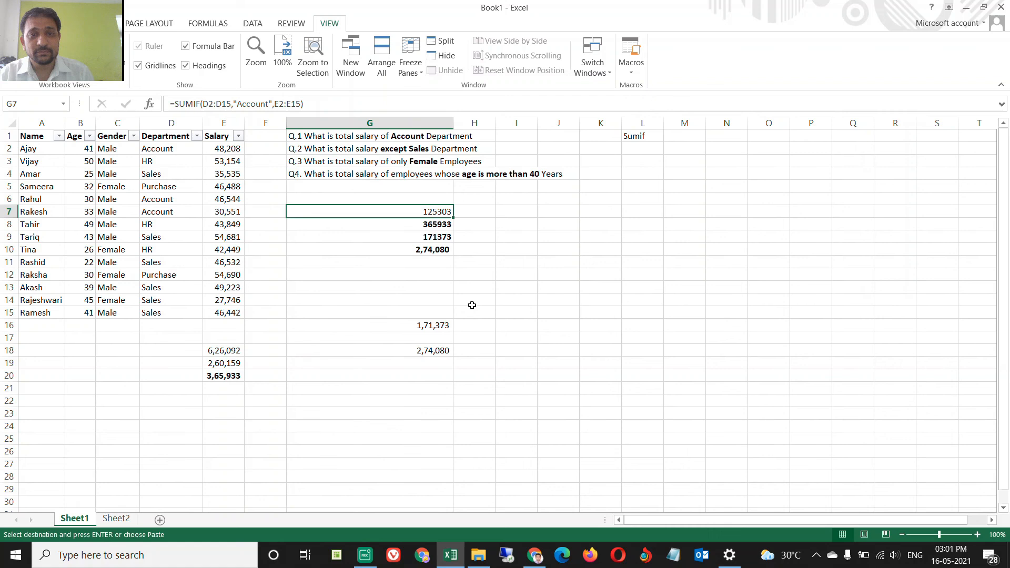
click(638, 178)
key(Return)
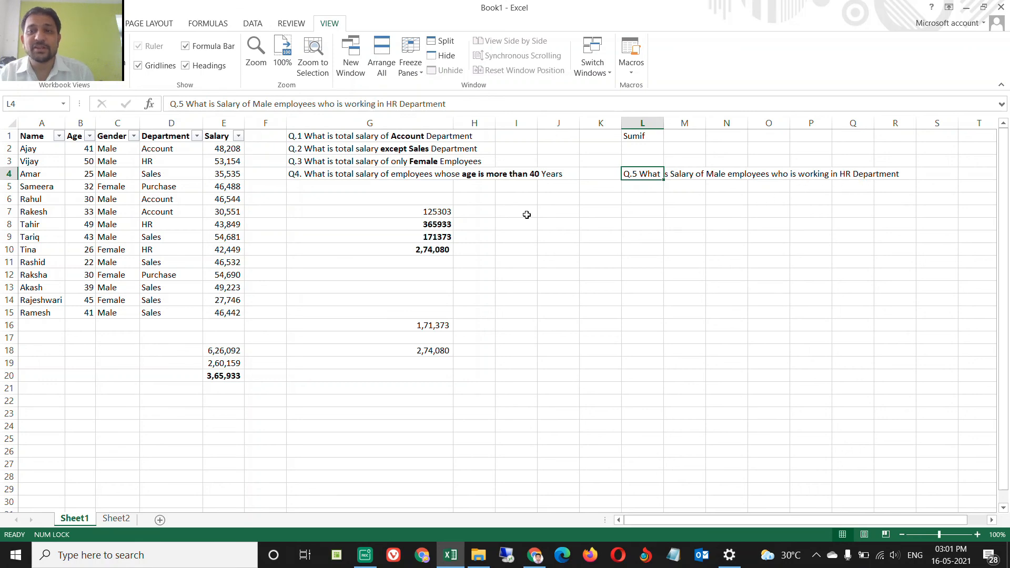
Filter the Gender column of the employee table to show only Male employees
click(112, 136)
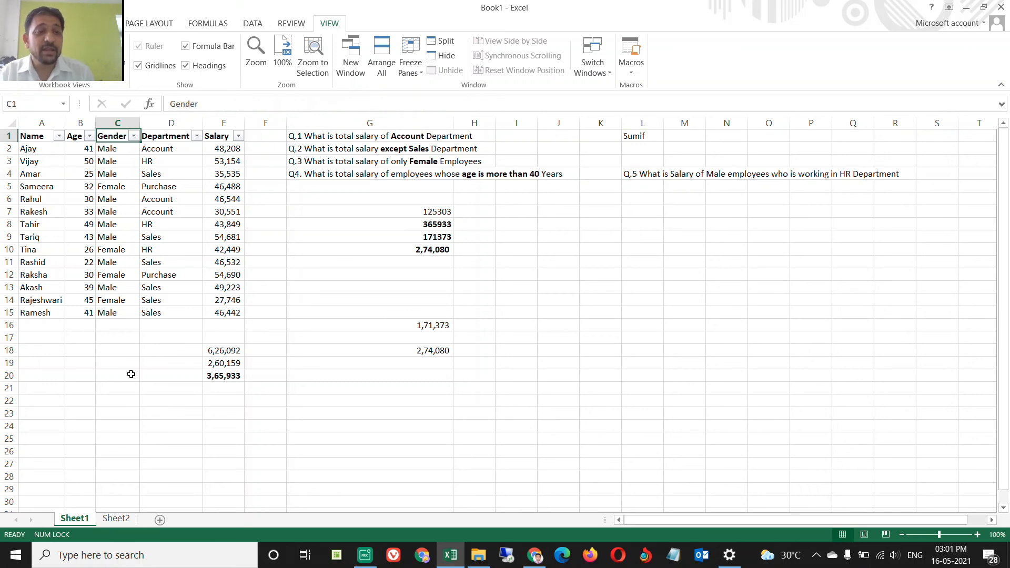
key(alt+Down)
key(Down)
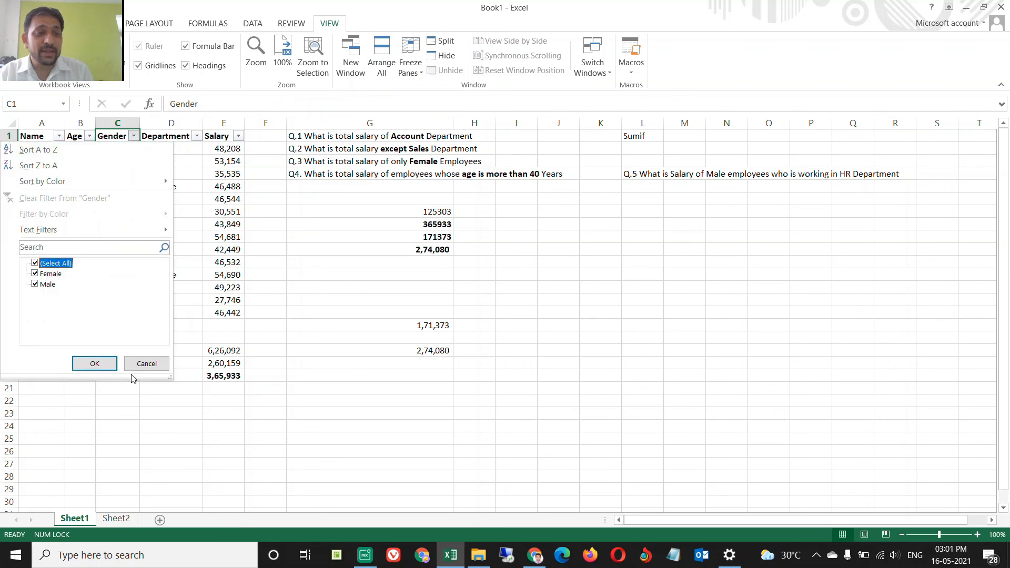
key(Down)
key(space)
key(Return)
Look through the Department filter choices, leave them unchanged, and select the filtered male employees' salaries in E2:E15
key(Right)
key(alt+Down)
key(Down)
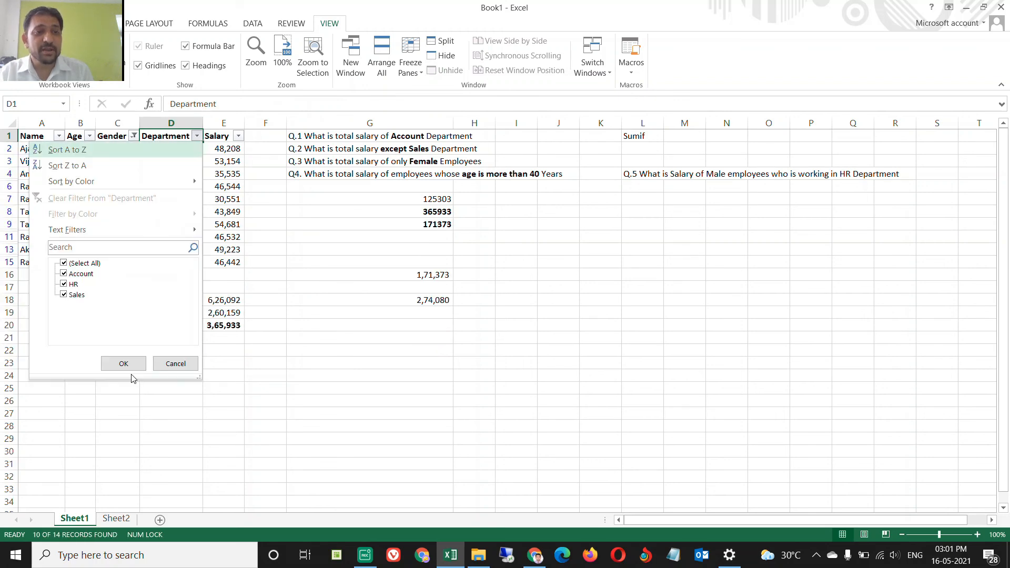
key(Down)
key(Escape)
key(Down)
key(Right)
key(ctrl+shift+Down)
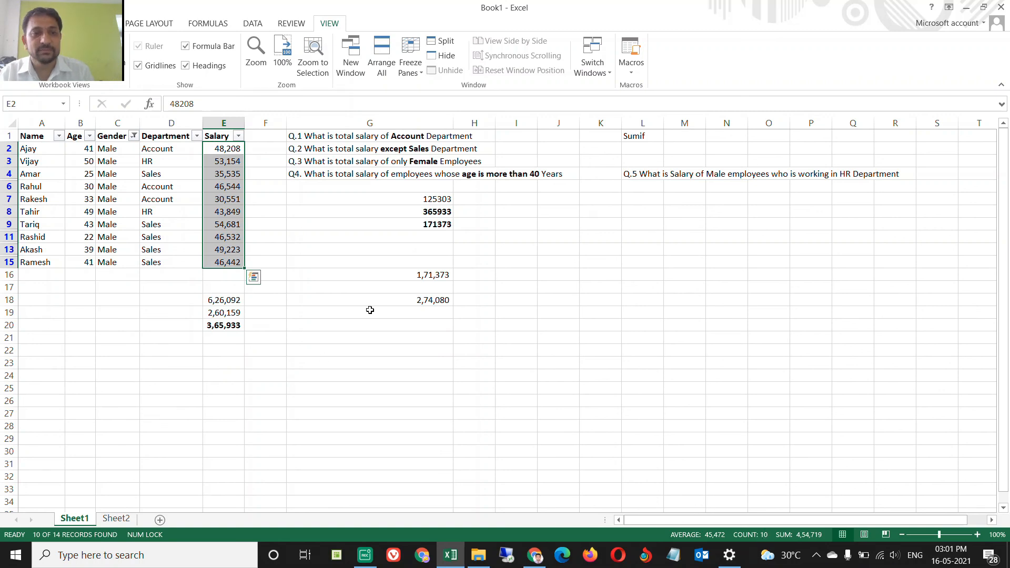
Filter the Department column to HR only by excluding Account and Sales
key(Up)
key(Left)
key(alt+Down)
key(Down)
key(Down)
key(Down)
key(Down)
key(Down)
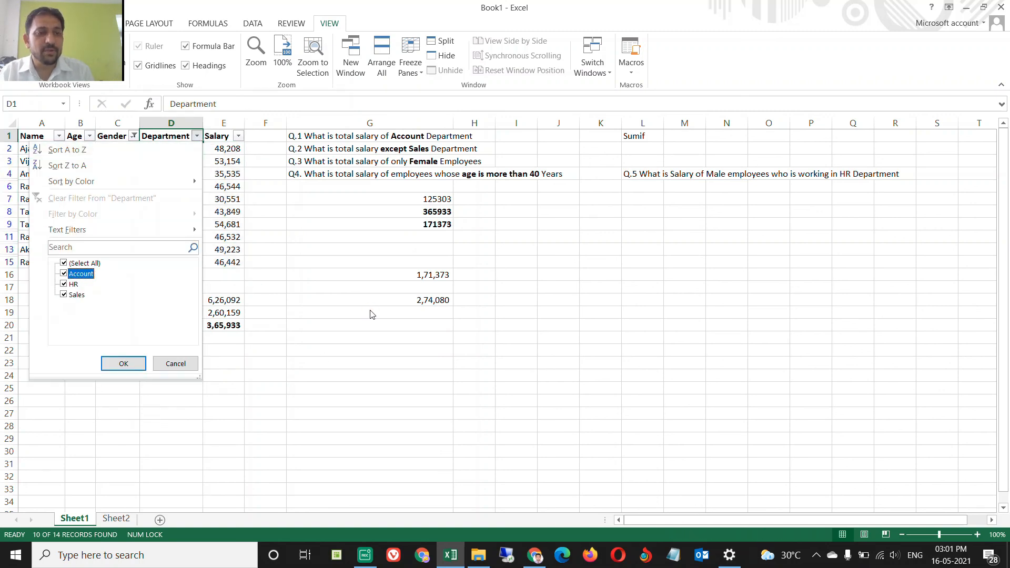
key(space)
key(Down)
key(Down)
key(space)
key(Return)
Select the salaries of the filtered male HR employees in column E to check their sum
key(Down)
key(Right)
key(shift+Down)
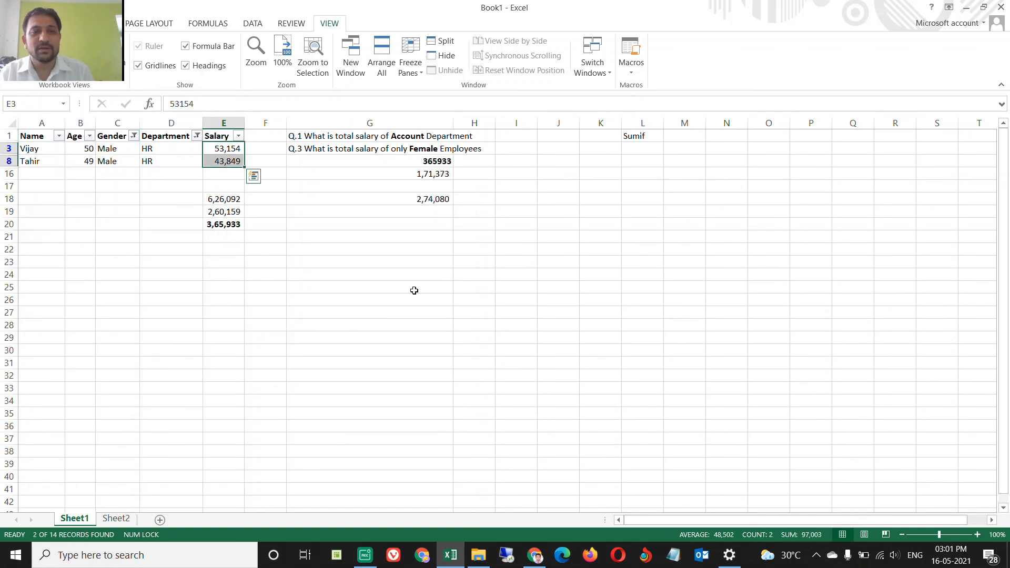
Clear the Gender and Department filters so the table shows all employees
click(174, 136)
key(alt+a)
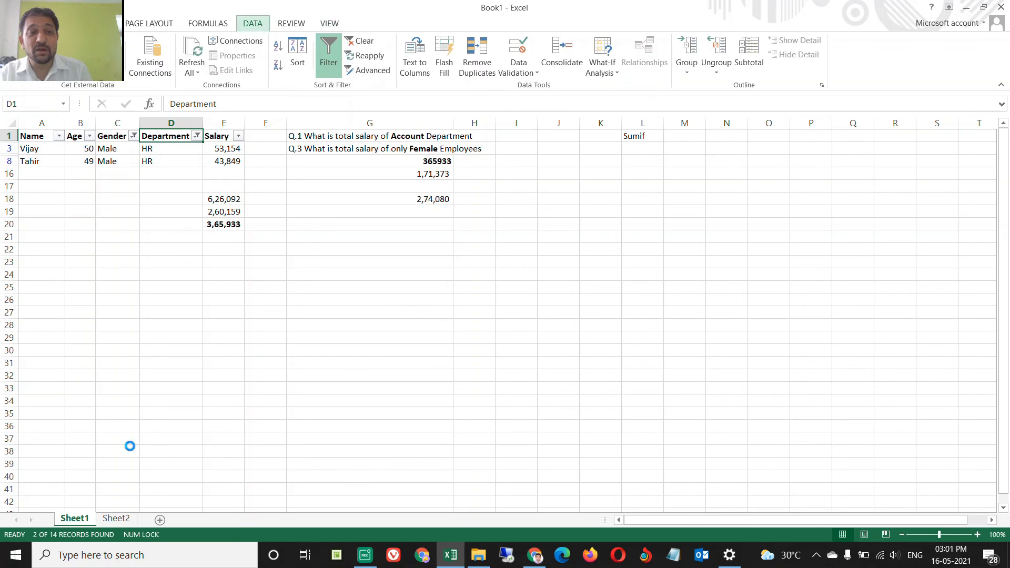
key(c)
key(Down)
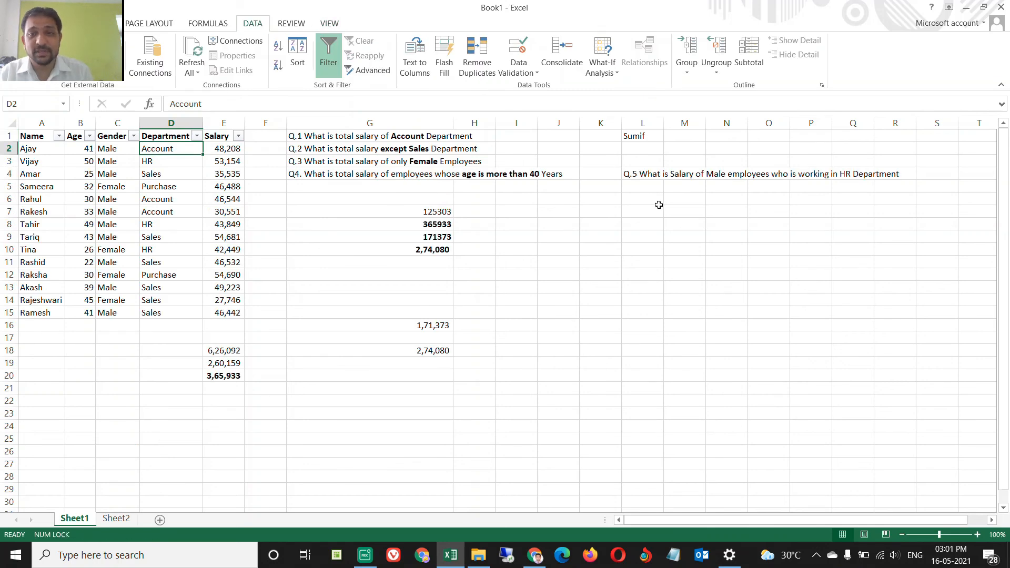
Make the Q.5 question text in cell L4 bold
click(640, 172)
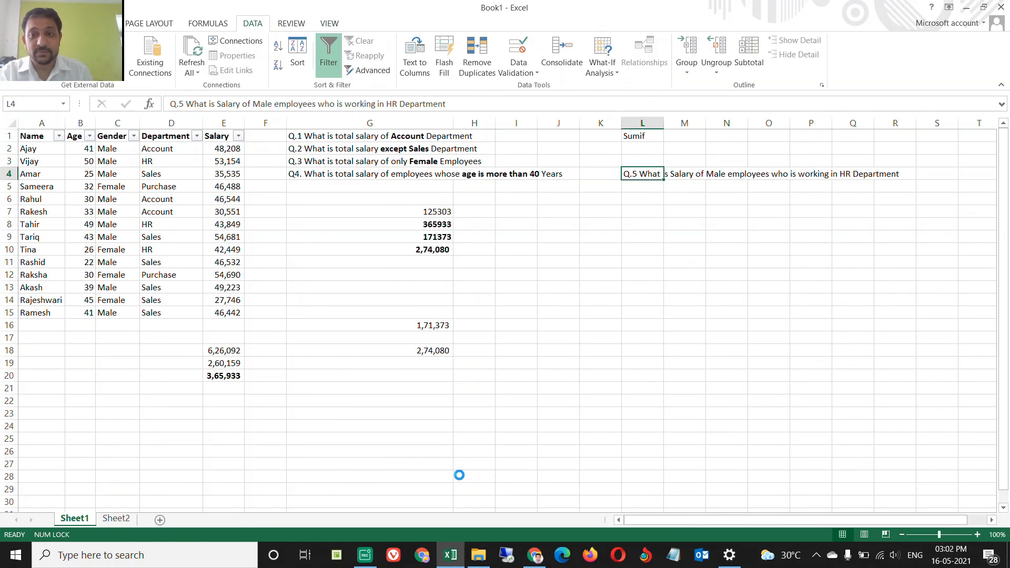
key(ctrl+b)
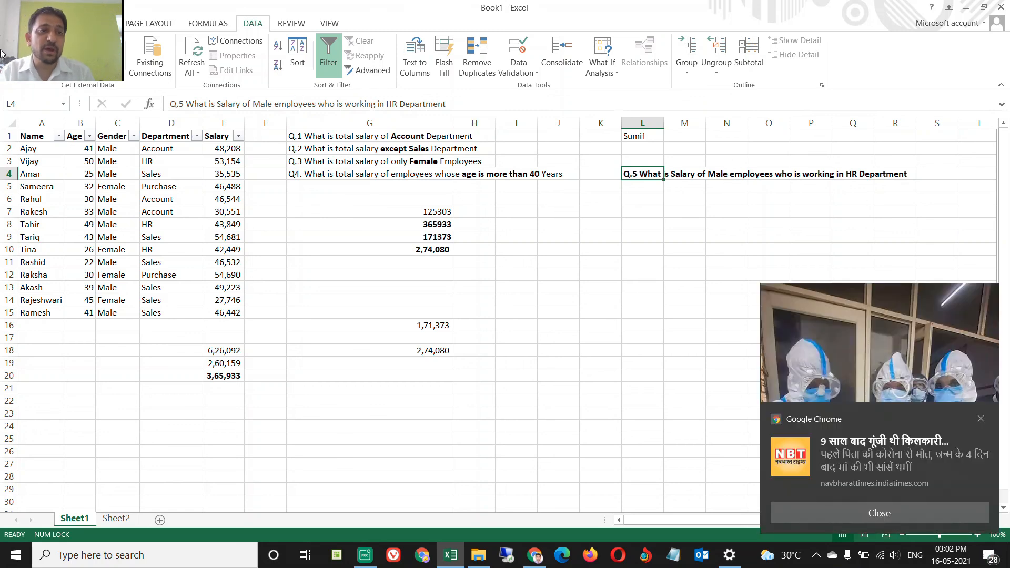
Examine the Department range D2:D15 and the Gender range C2:C15 needed for Q.5, and dismiss the Chrome notification
drag(163, 149, 151, 309)
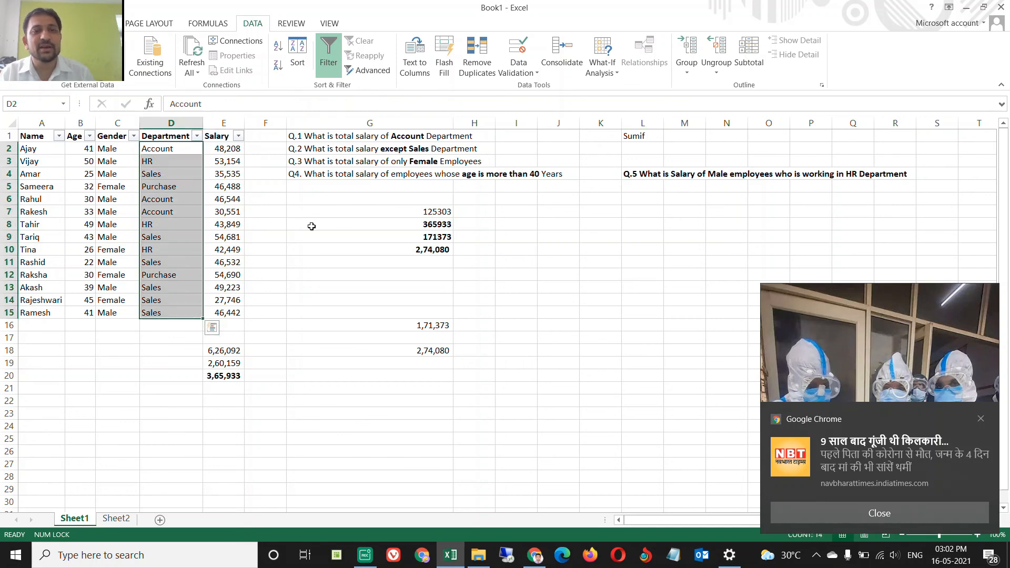
click(117, 149)
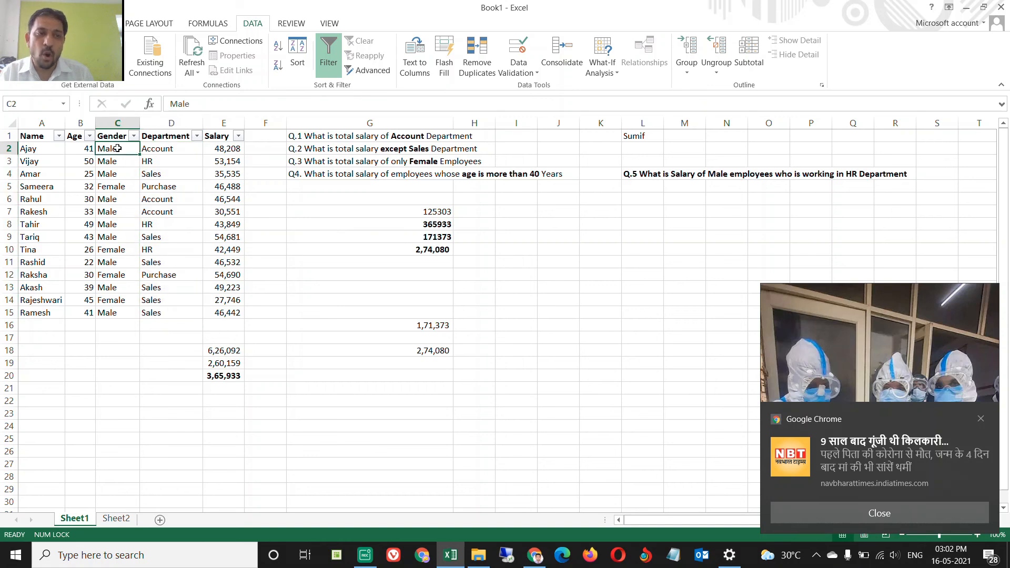
drag(117, 148, 115, 313)
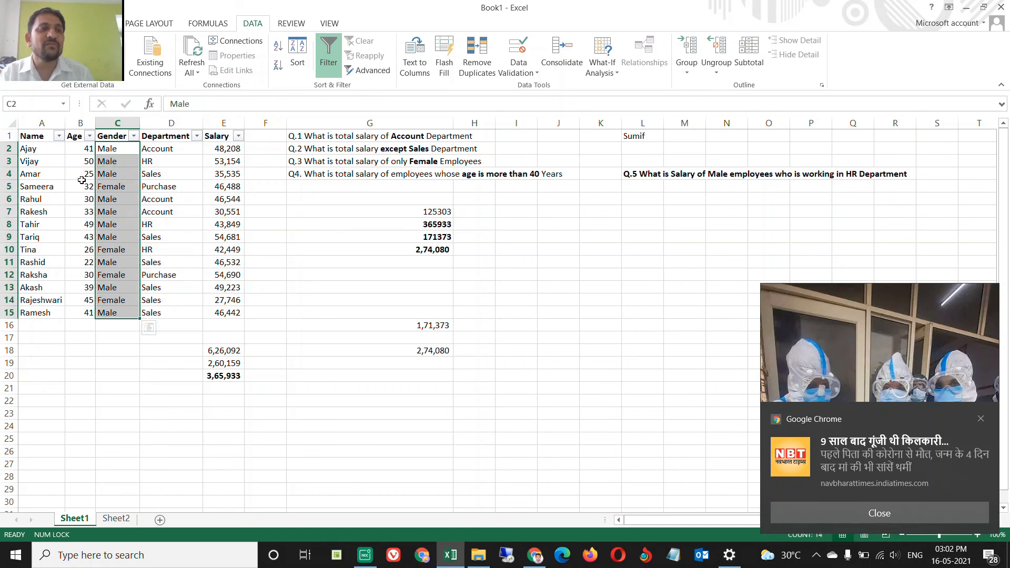
click(75, 149)
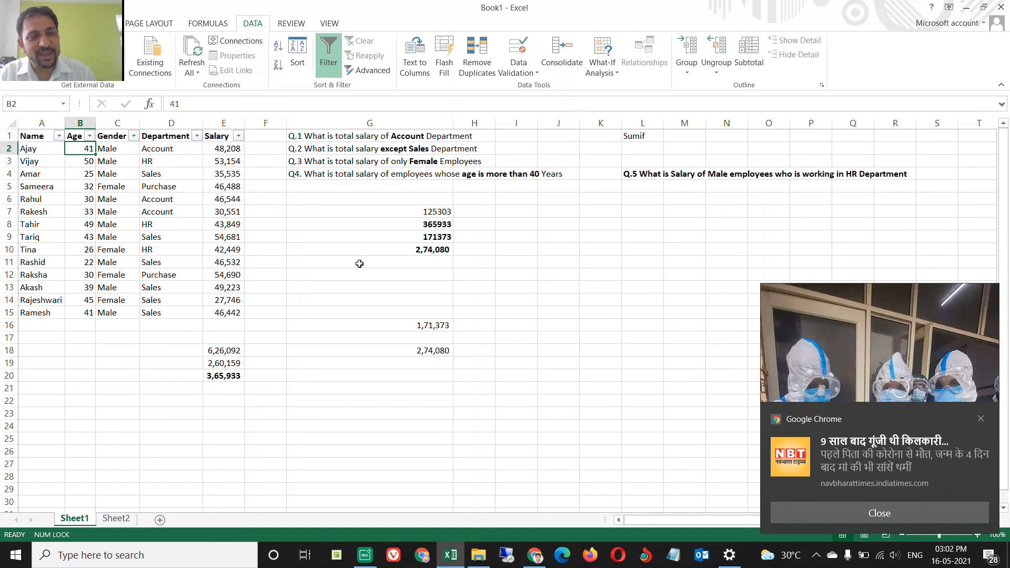
click(845, 513)
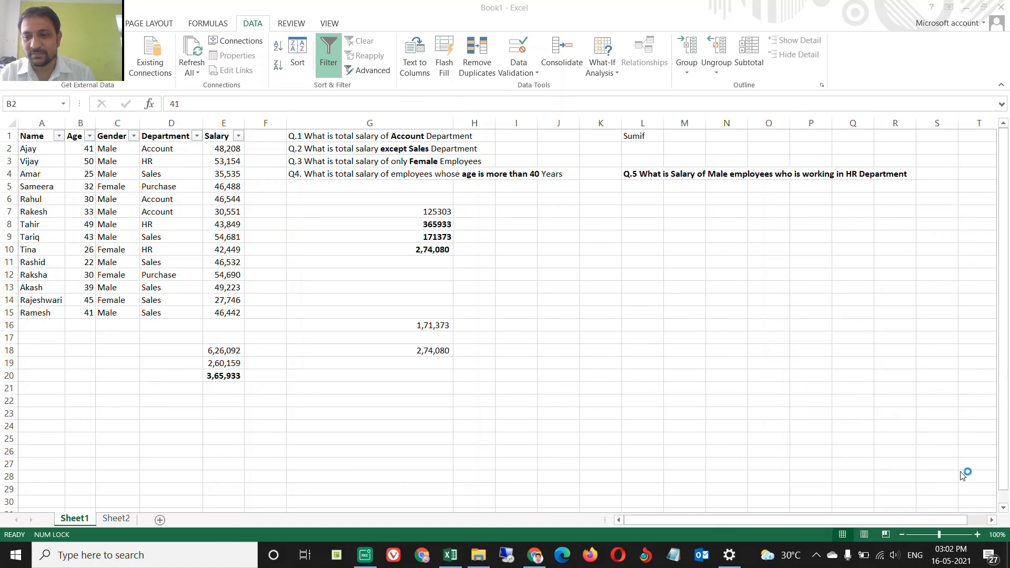